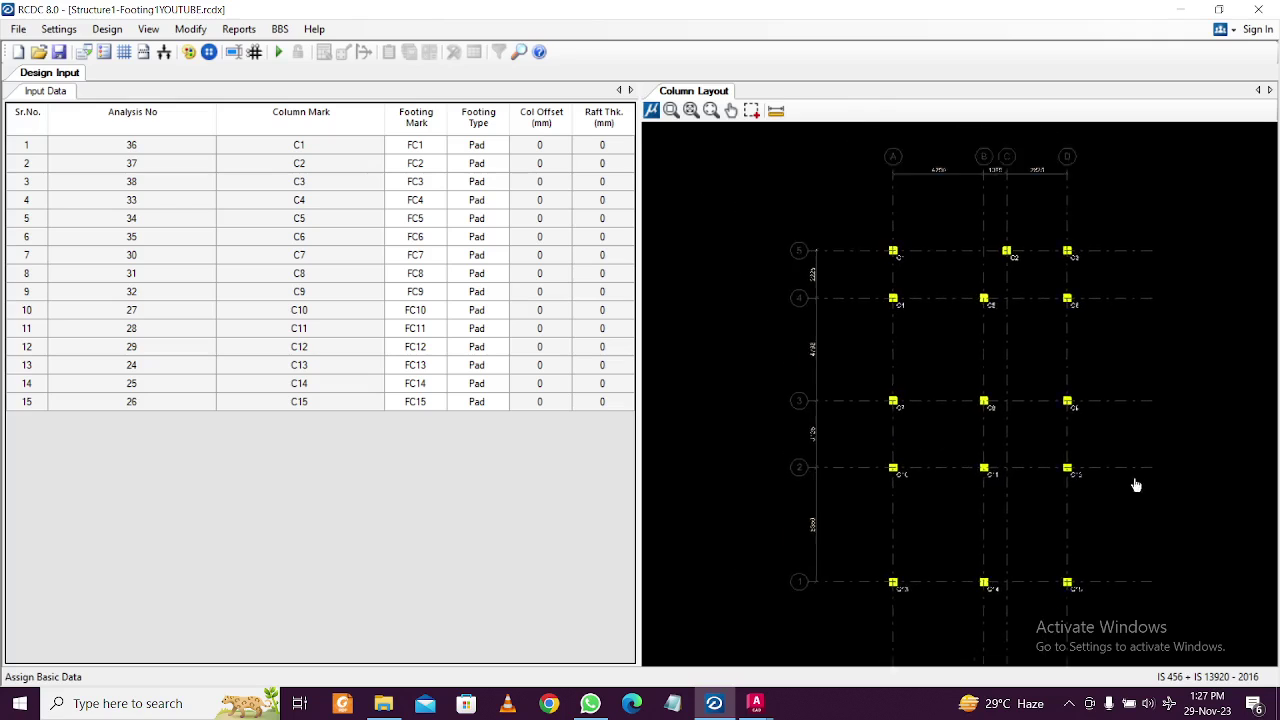
Run the design of all the pad footings FC1 to FC15 for the column layout.
middle_drag(1076, 514, 1088, 482)
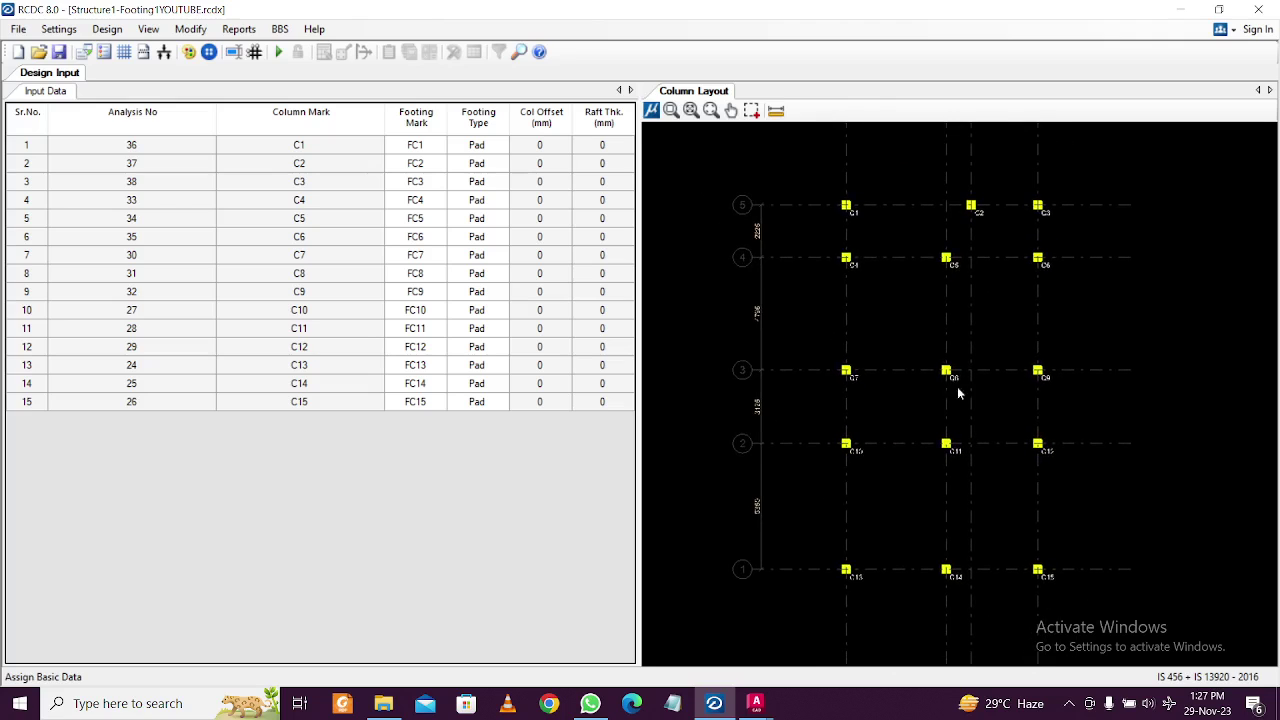
click(279, 53)
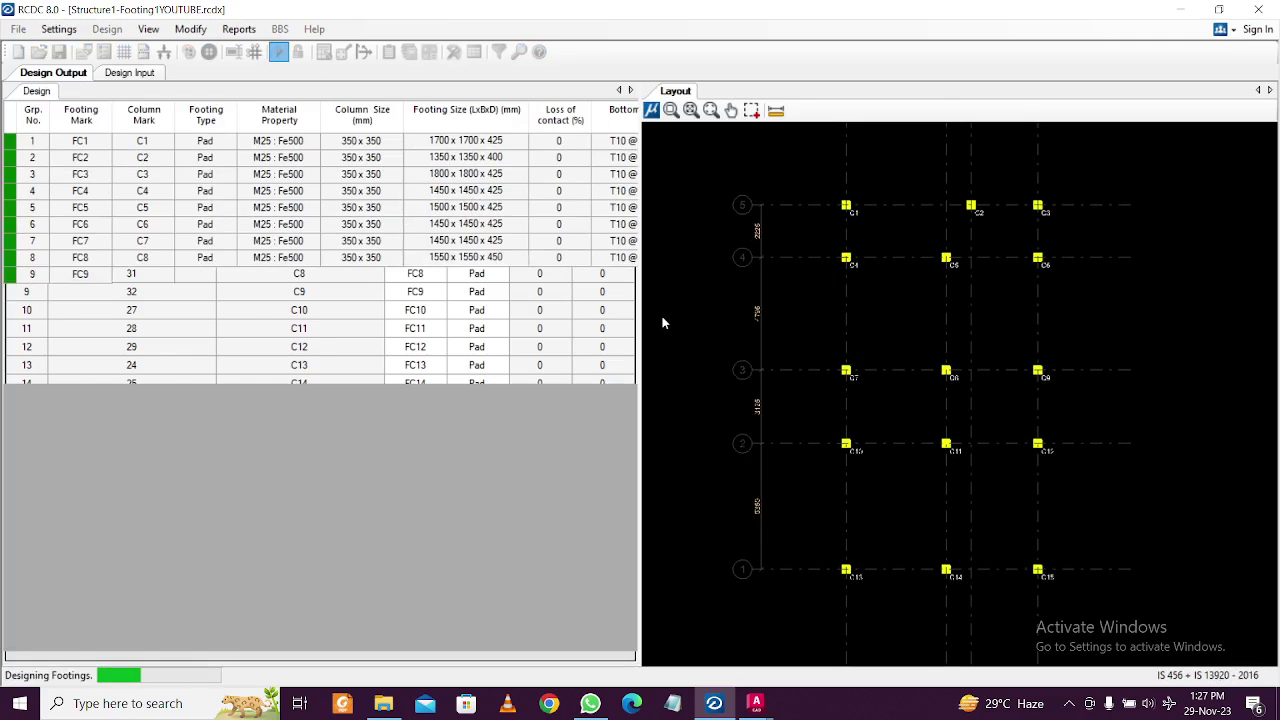
scroll(980, 460, up, 1)
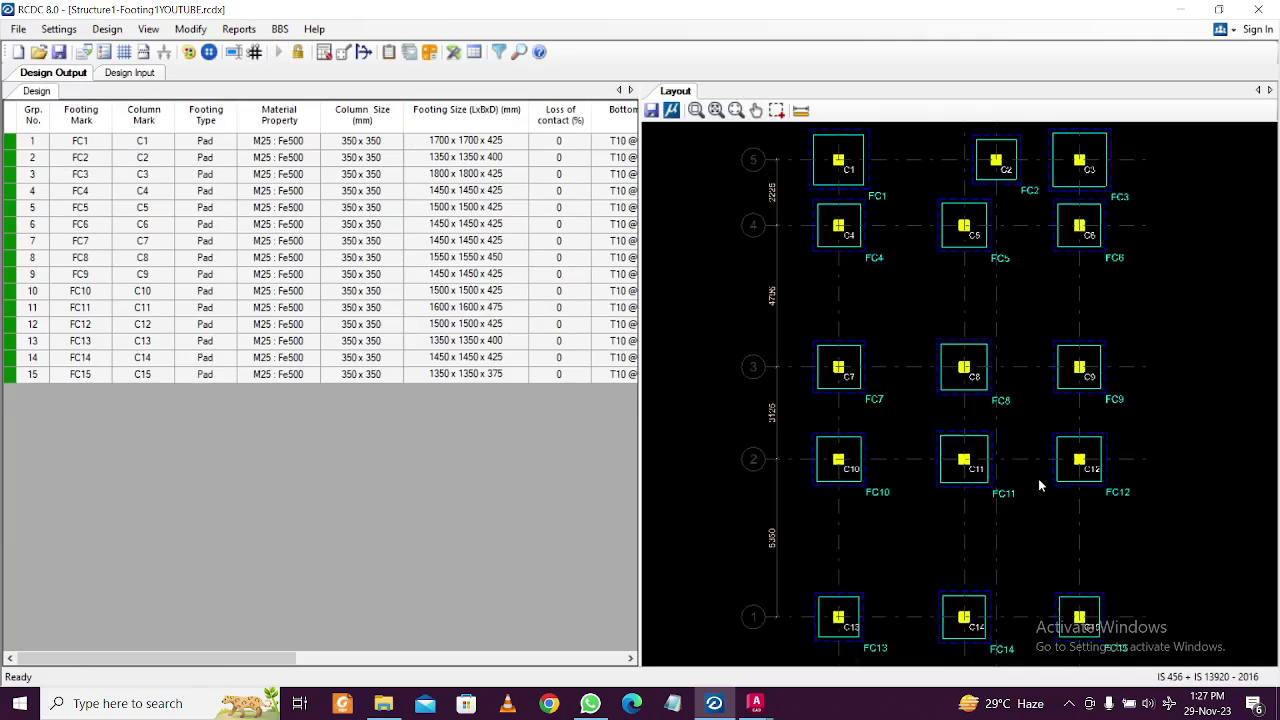
scroll(1040, 478, down, 1)
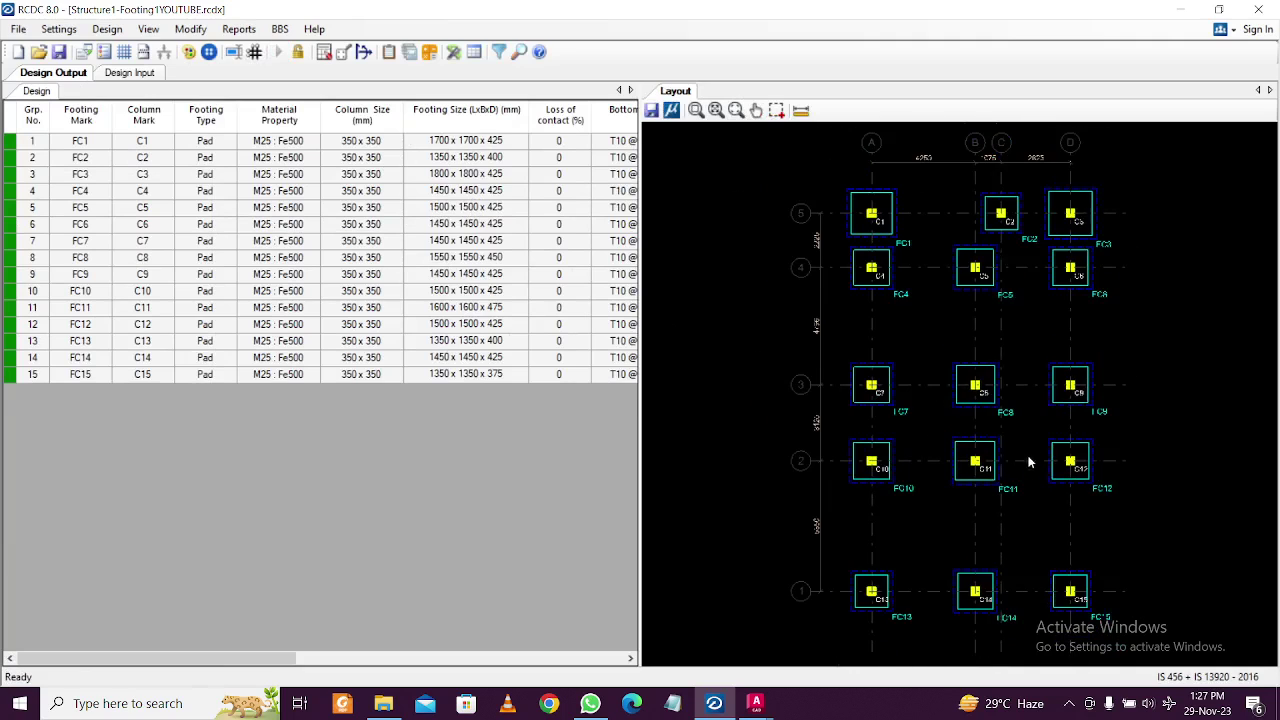
Export the footing layout as the DXF file 3.dxf and open it in AutoCAD.
click(651, 110)
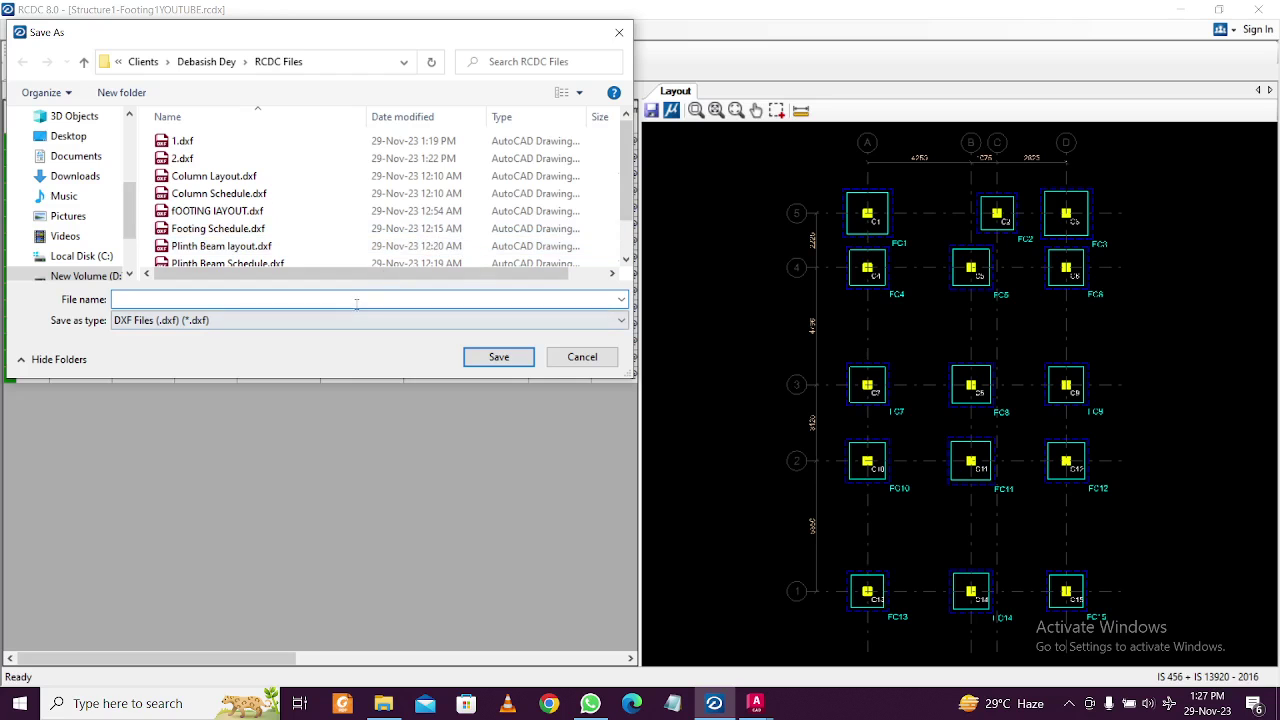
click(511, 363)
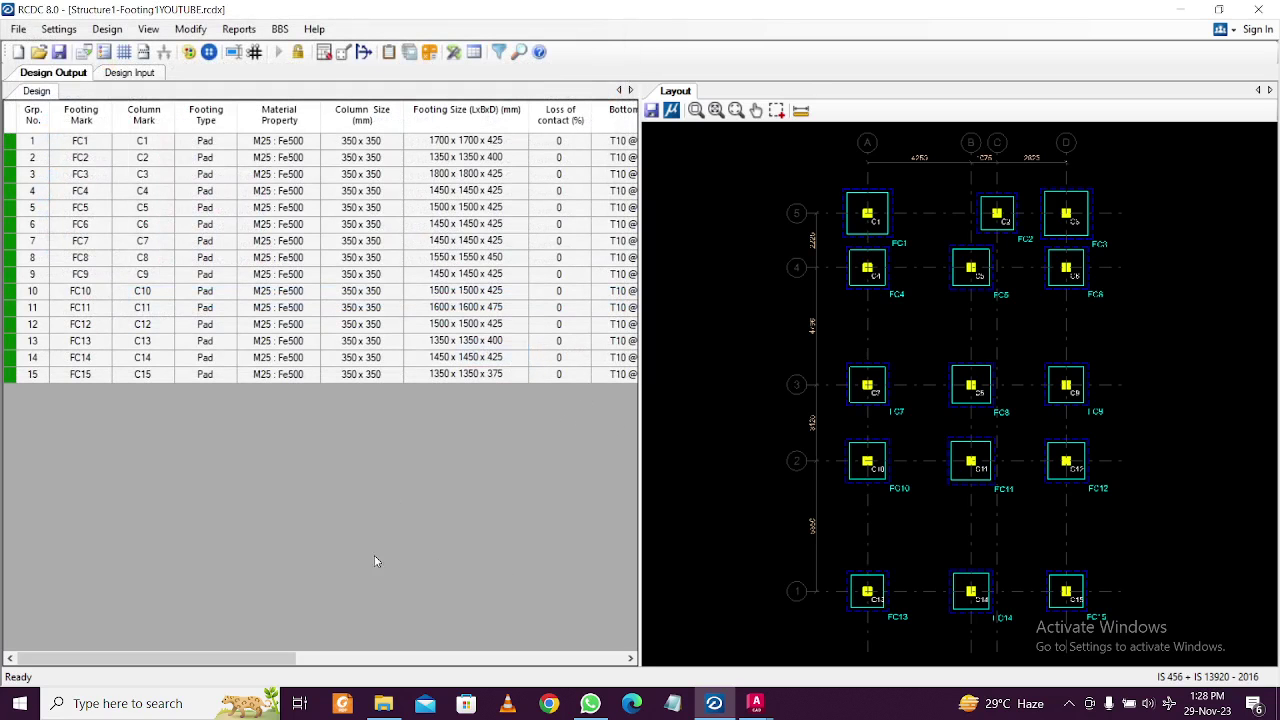
click(383, 703)
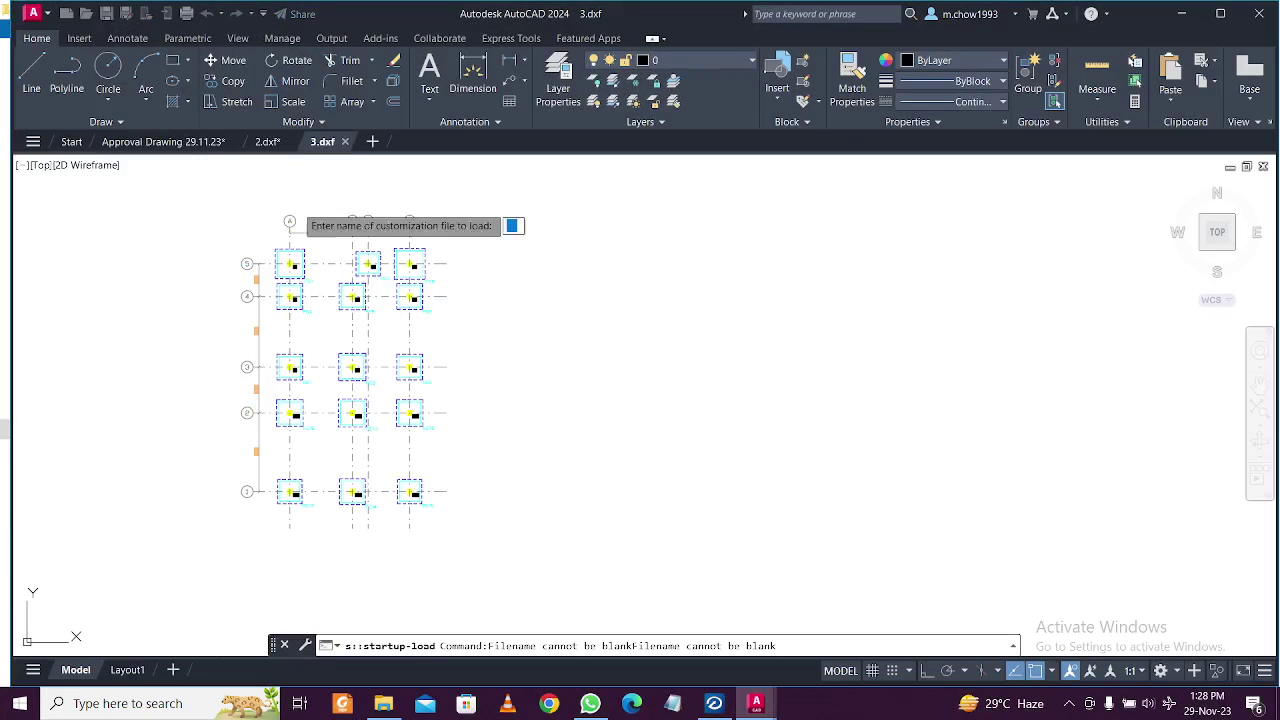
key(Escape)
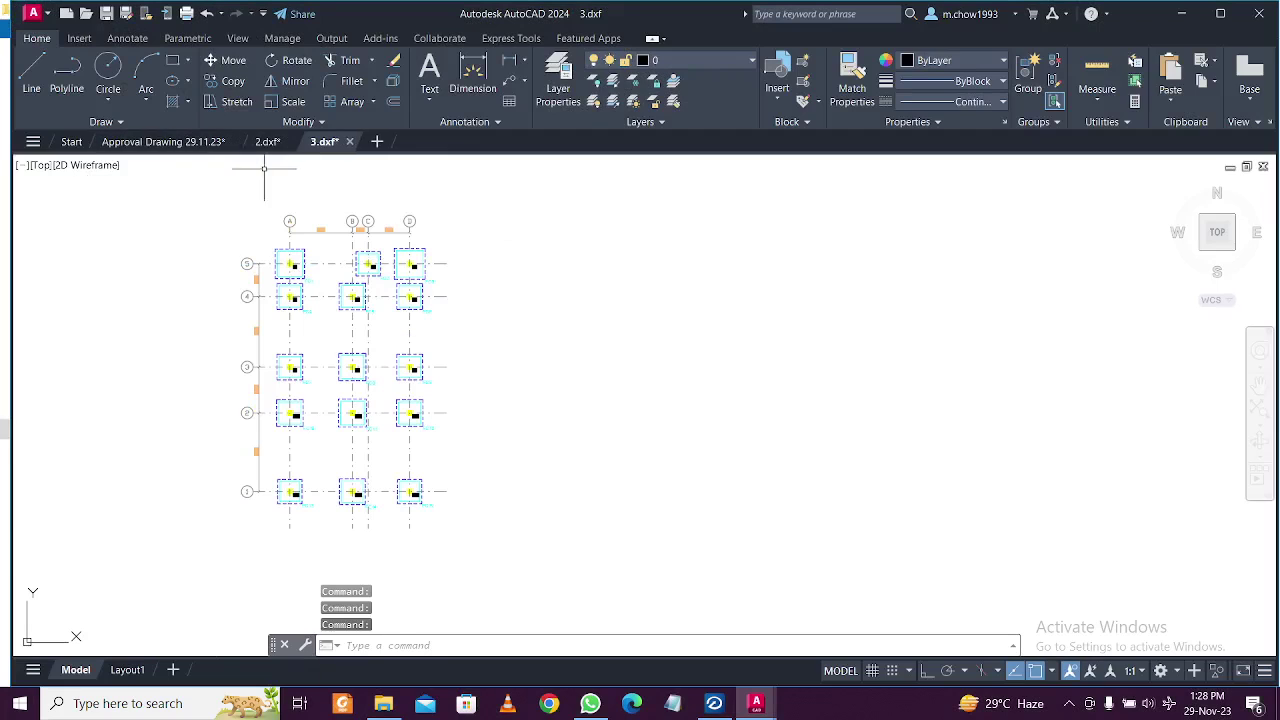
Copy the 500 dimension from 2.dxf and paste it into 3.dxf between footings FC7 and FC8.
click(267, 141)
click(365, 355)
click(356, 291)
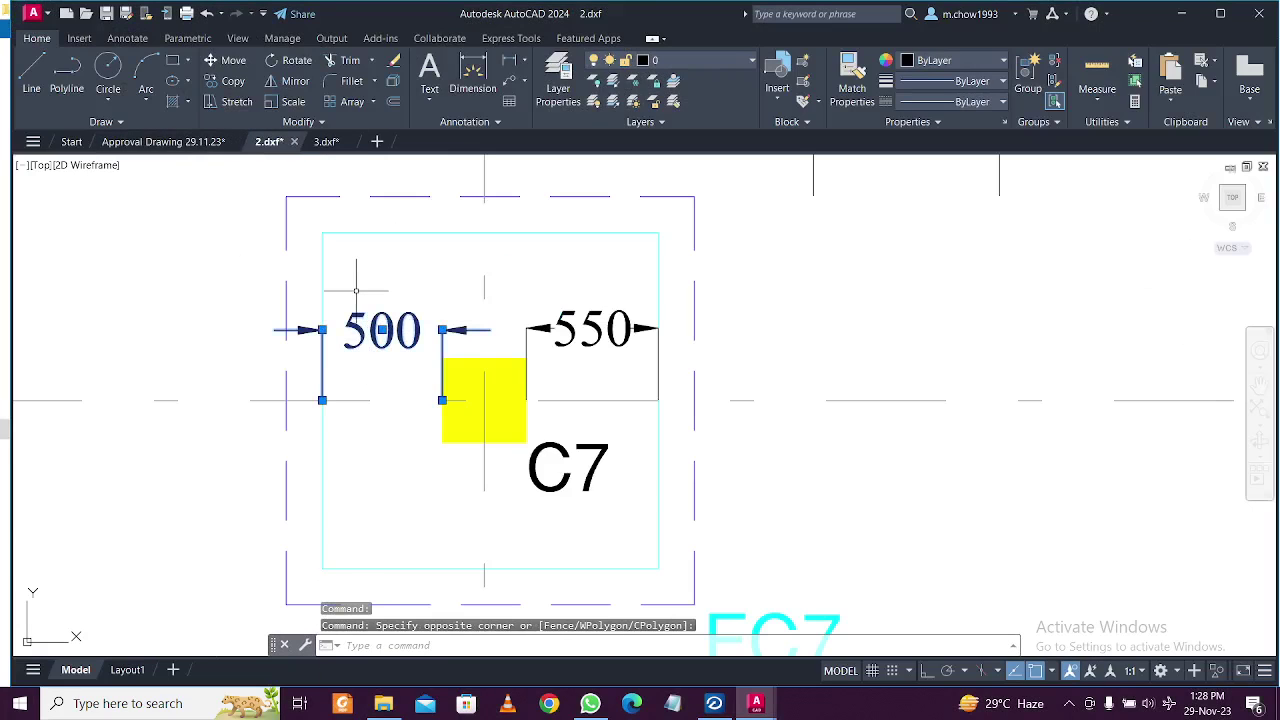
click(322, 142)
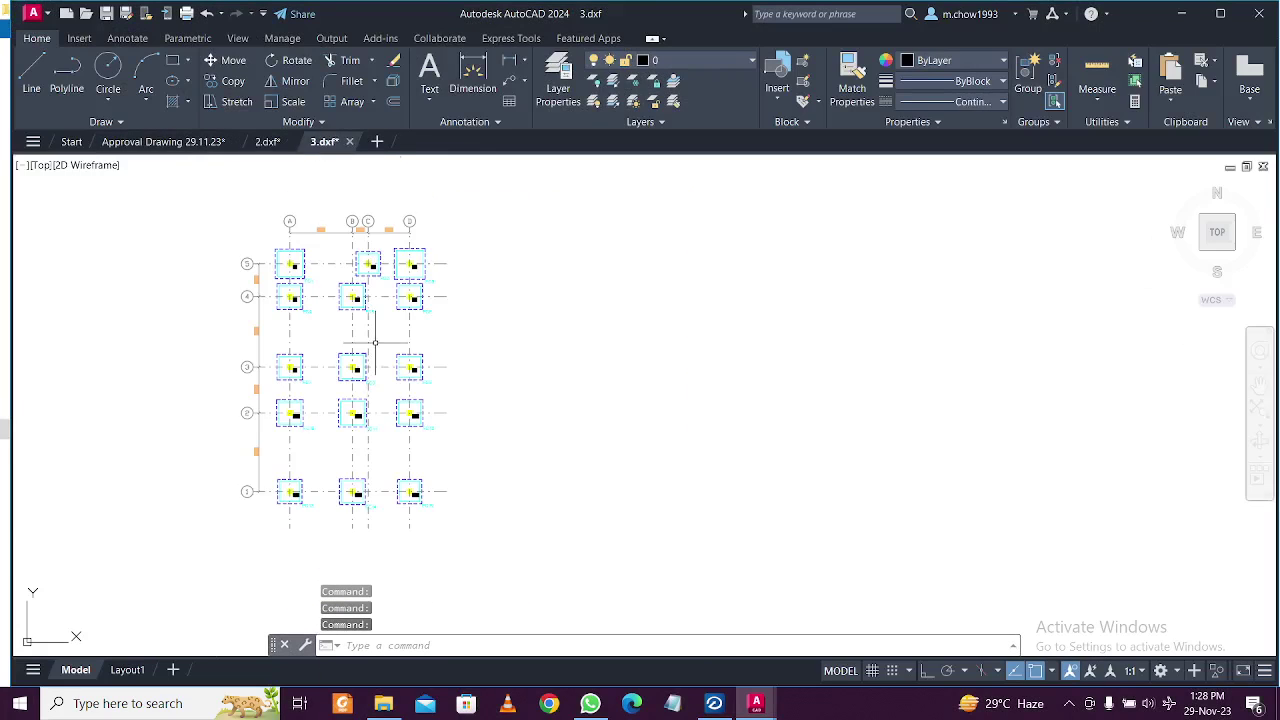
scroll(286, 370, up, 8)
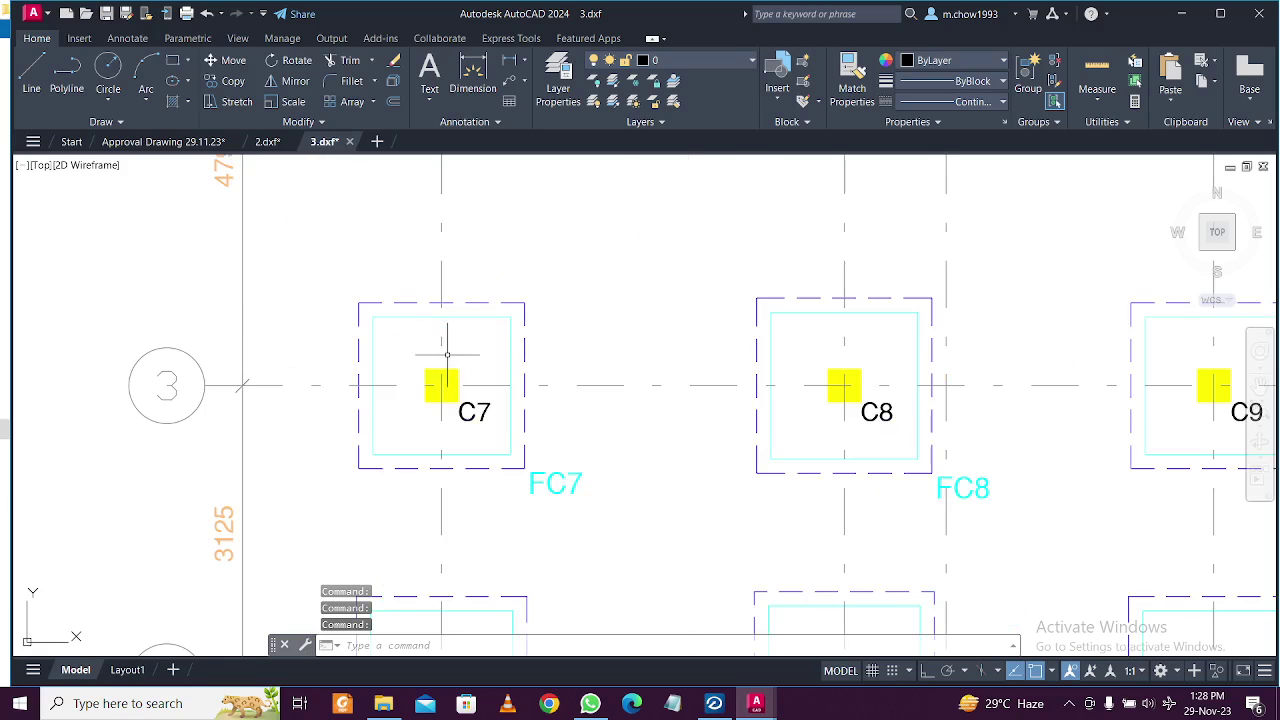
key(ctrl+v)
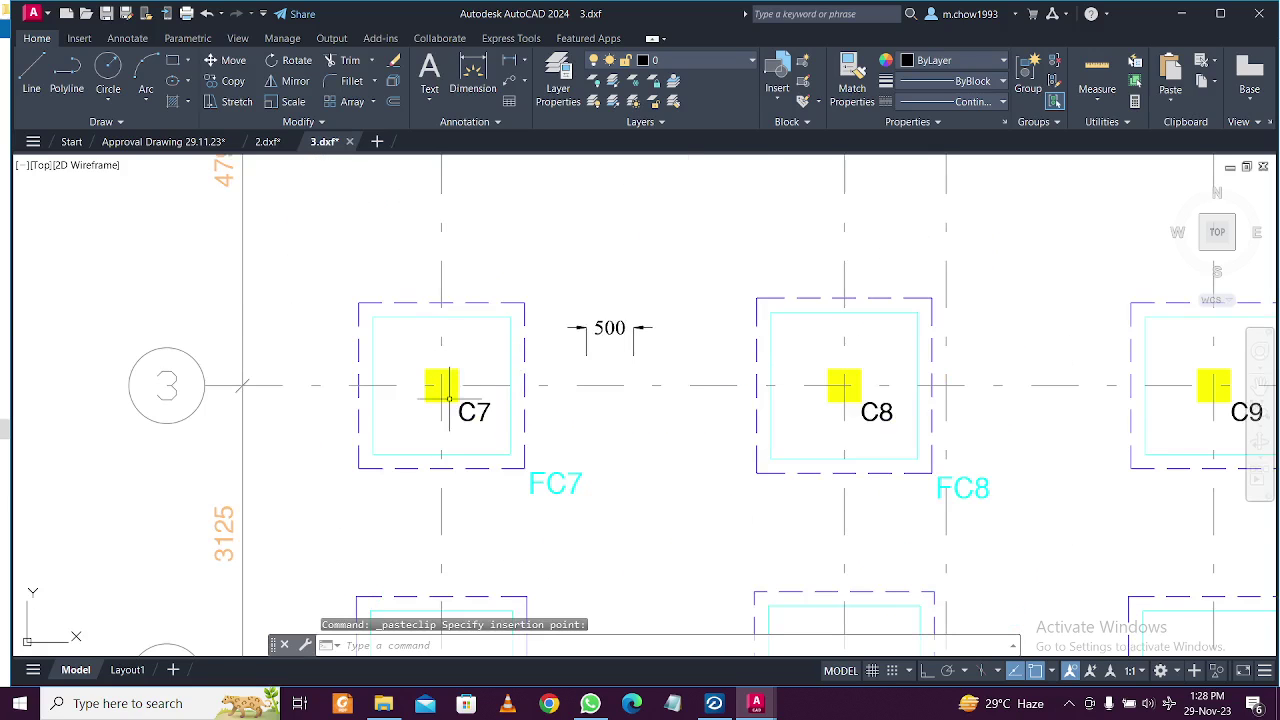
scroll(449, 398, up, 2)
click(684, 337)
click(666, 300)
key(Escape)
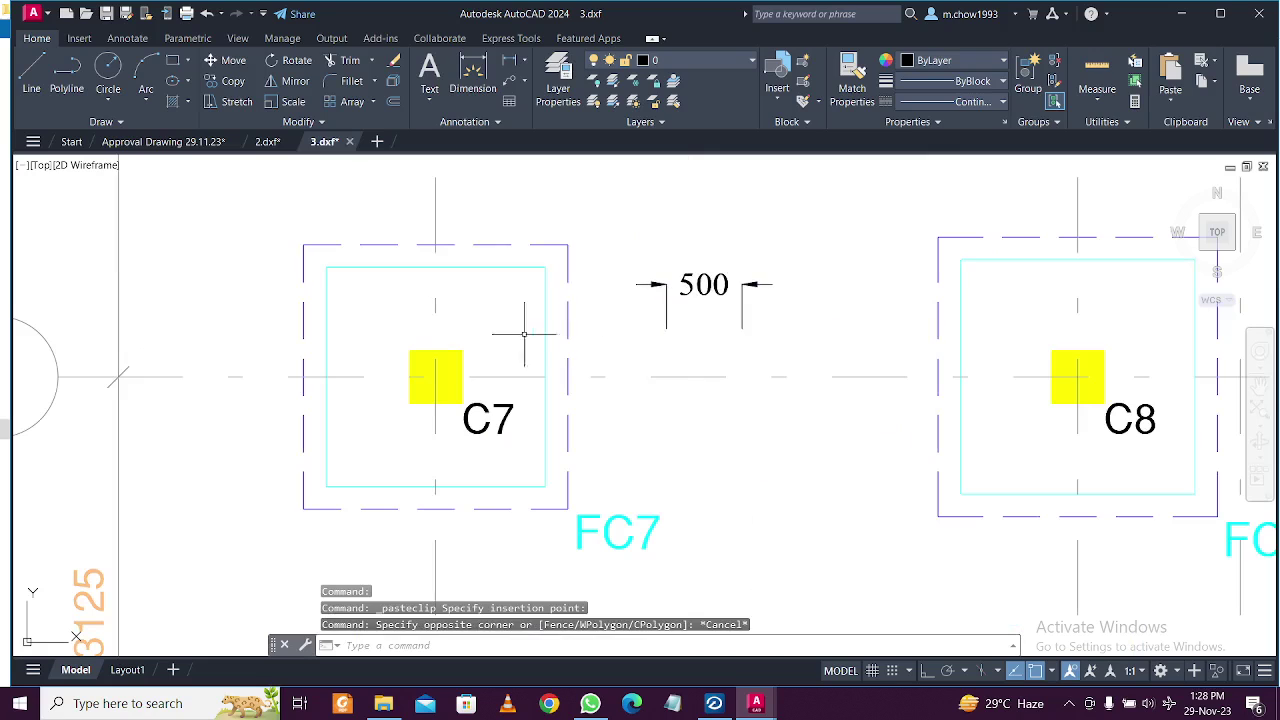
Add horizontal linear dimensions from the left and right faces of column C7 to the edges of its footing.
click(516, 62)
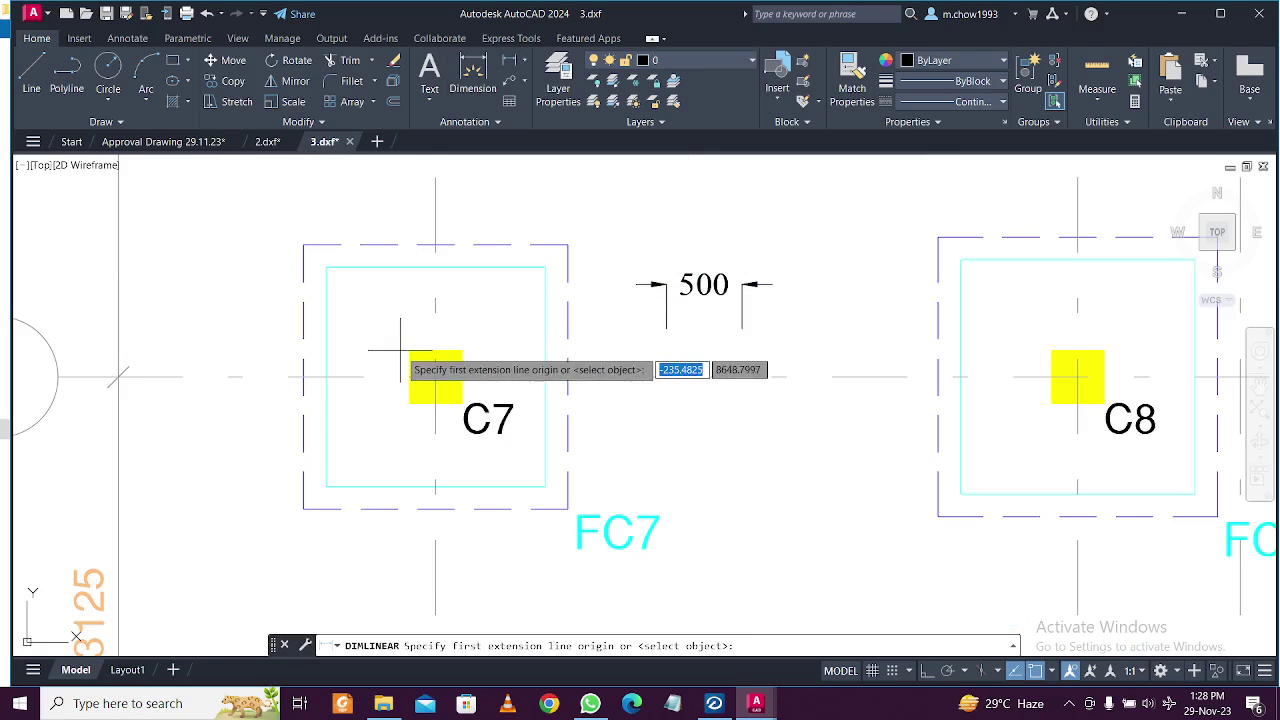
click(410, 351)
click(326, 351)
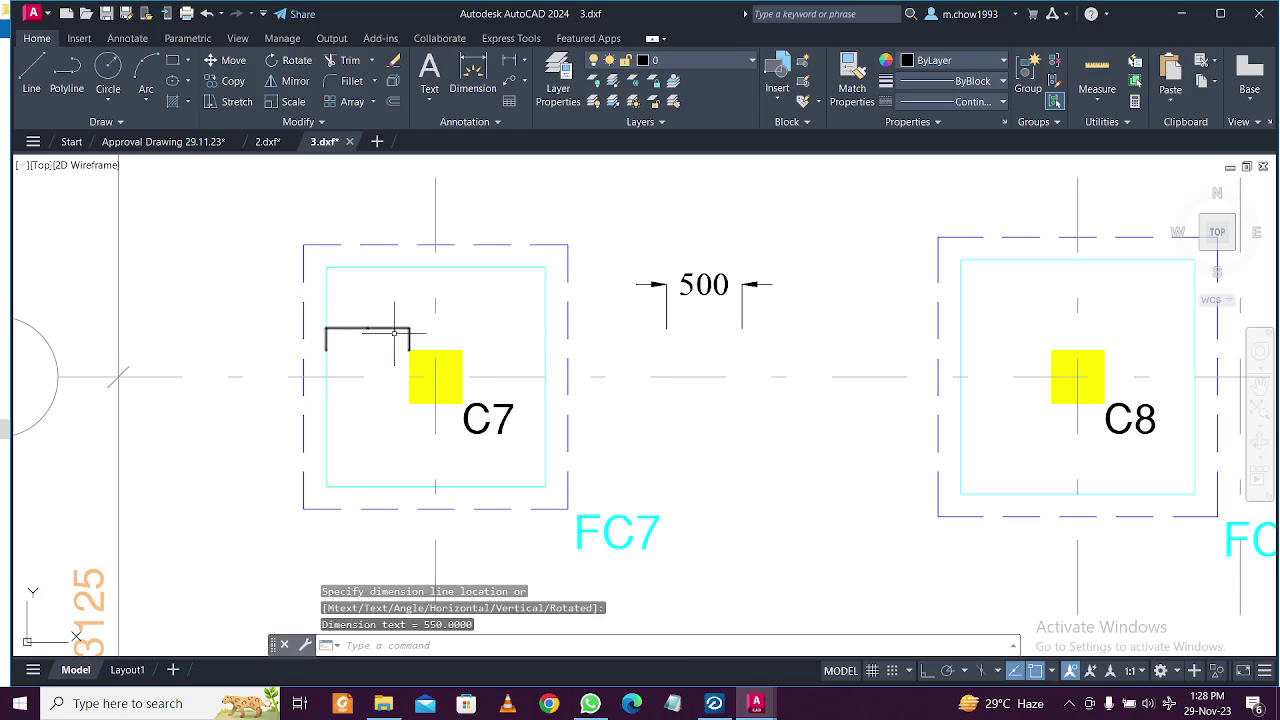
key(Return)
click(462, 351)
click(545, 351)
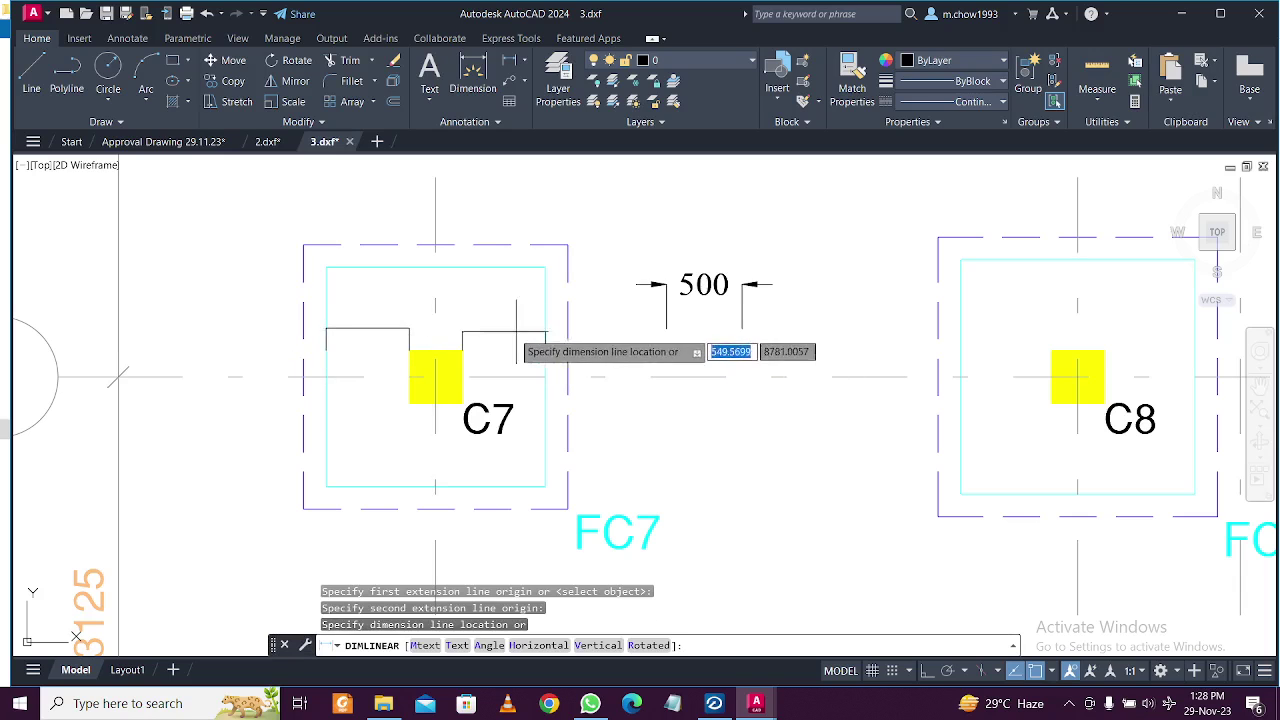
click(500, 333)
Match the properties of the pasted 500 dimension onto the two horizontal dimensions at column C7.
click(680, 320)
click(657, 265)
text(ma)
key(Return)
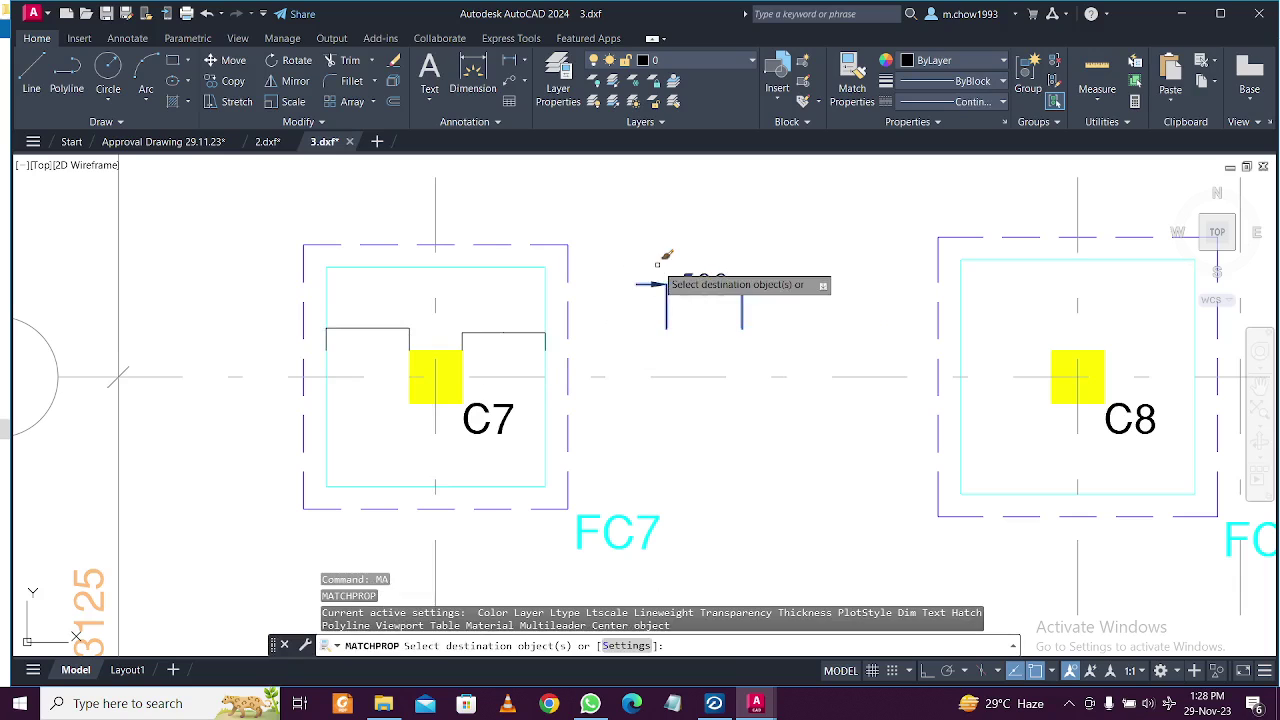
click(518, 330)
click(467, 302)
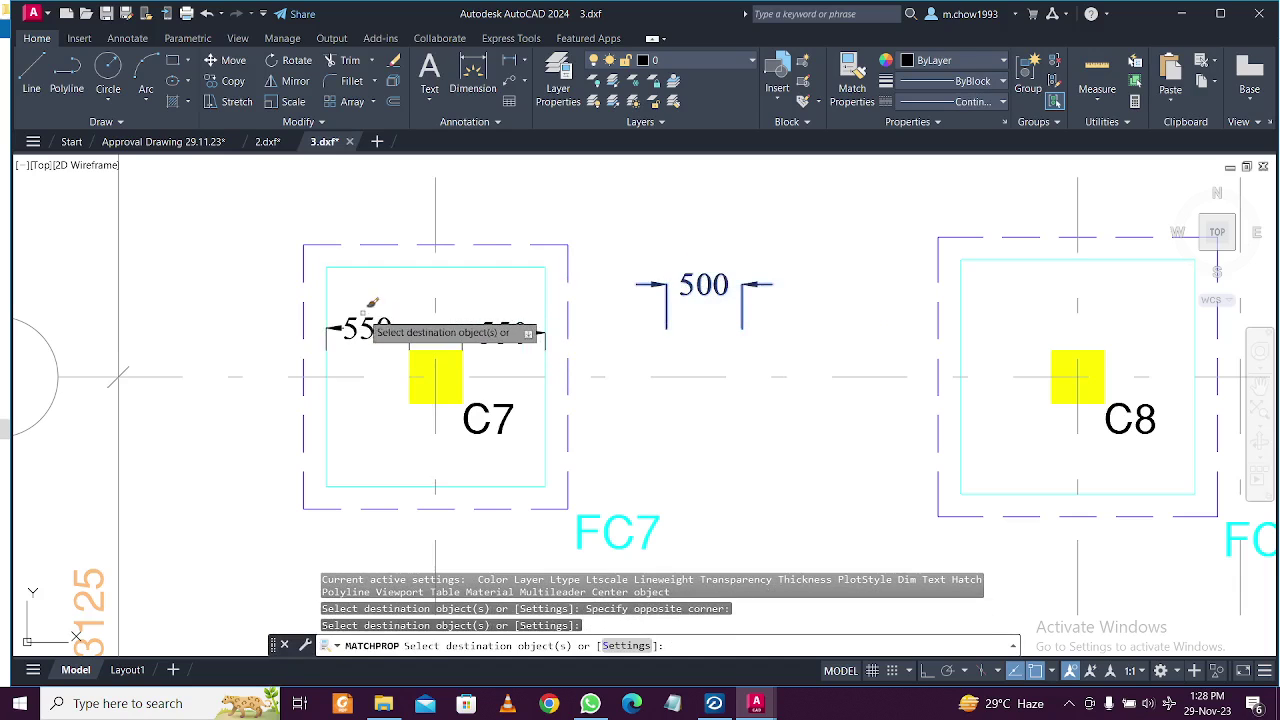
key(Escape)
scroll(470, 320, down, 2)
scroll(473, 330, up, 2)
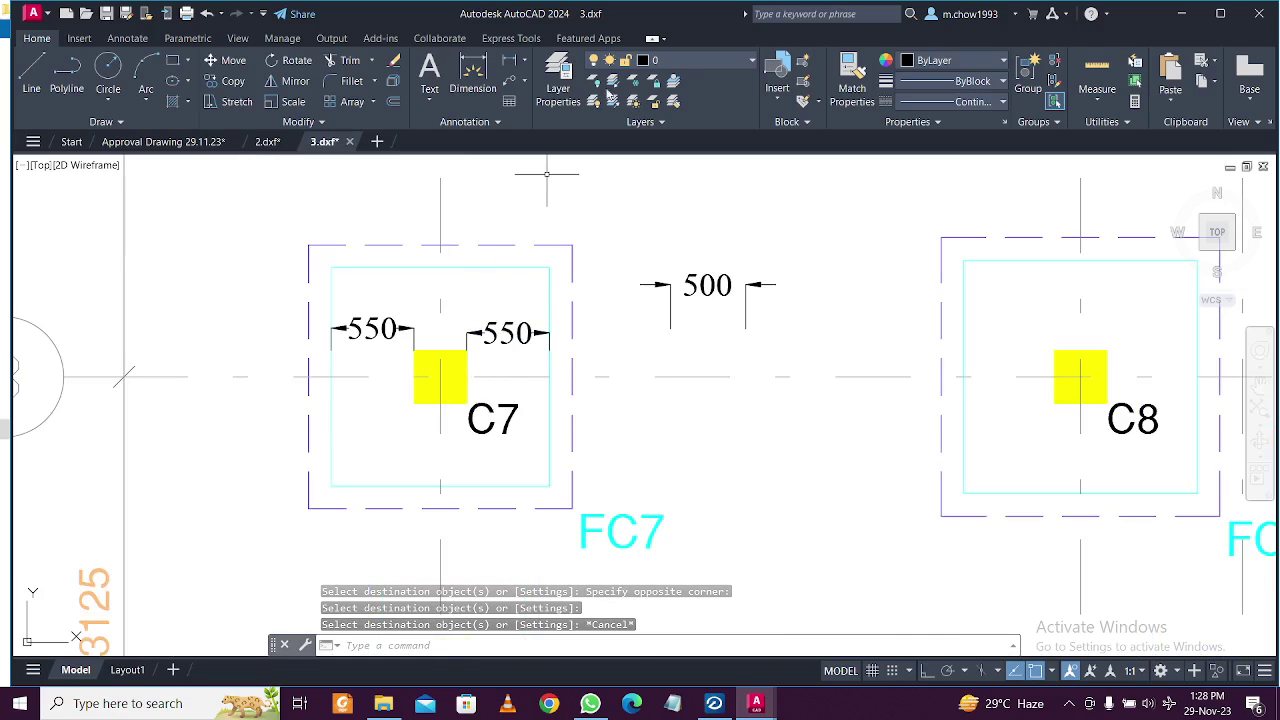
click(509, 60)
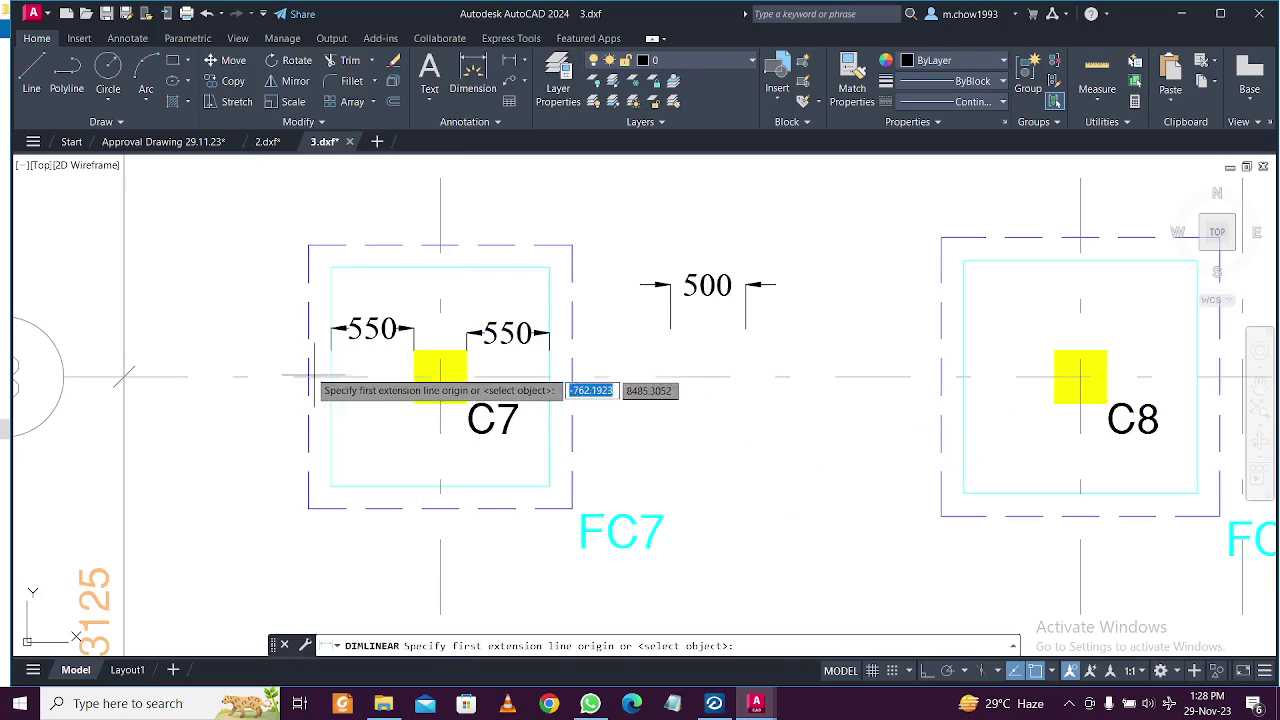
key(Escape)
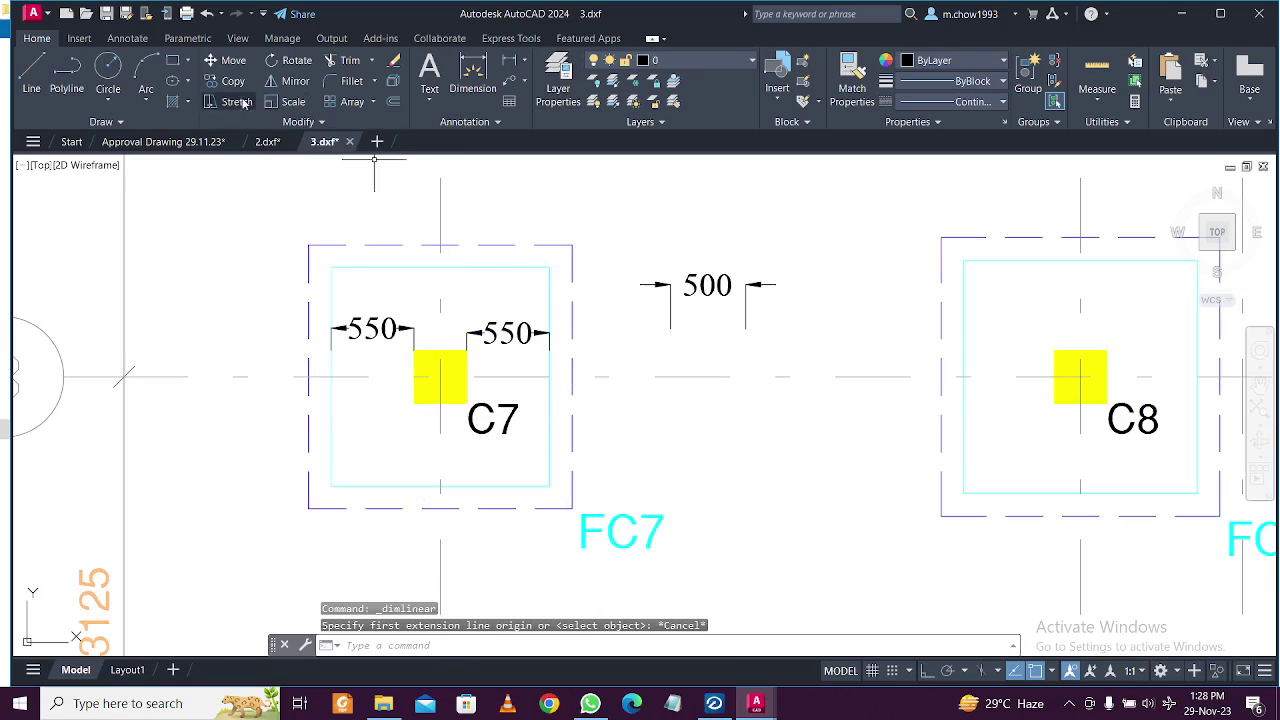
click(36, 72)
click(312, 590)
key(Escape)
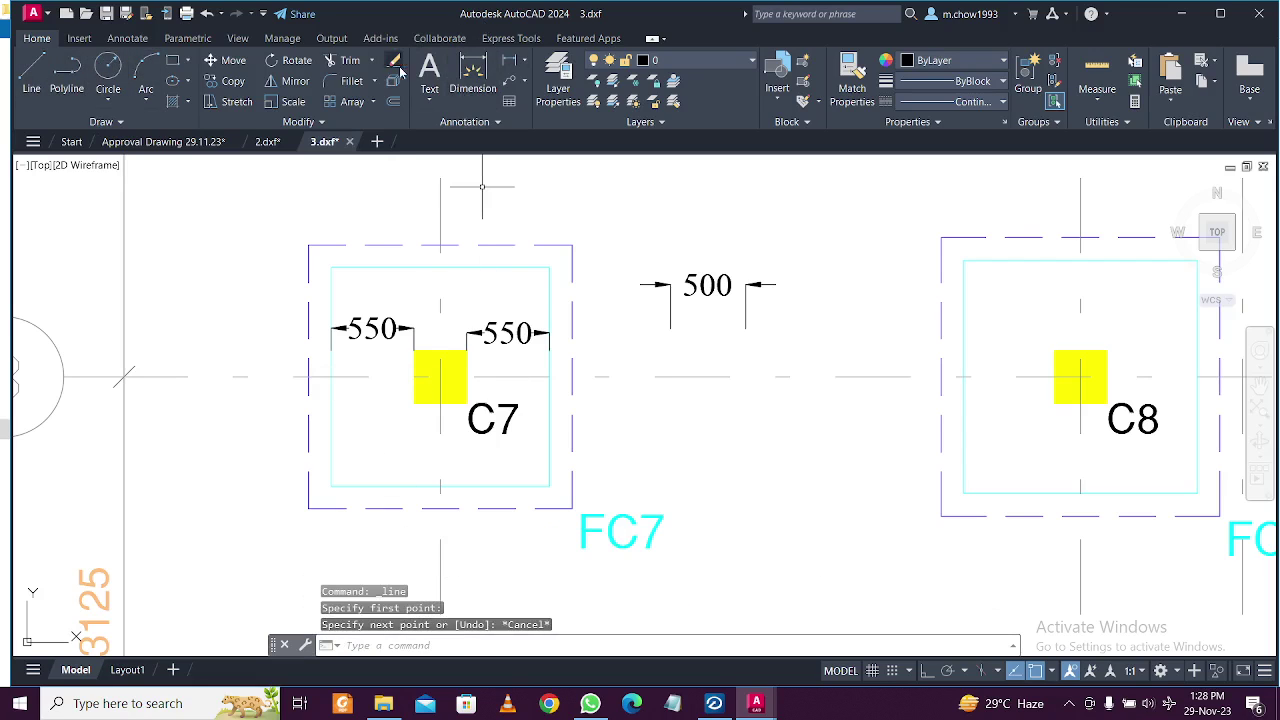
Add vertical linear dimensions from the upper and lower faces of column C7 to the edges of its footing.
click(512, 62)
click(449, 348)
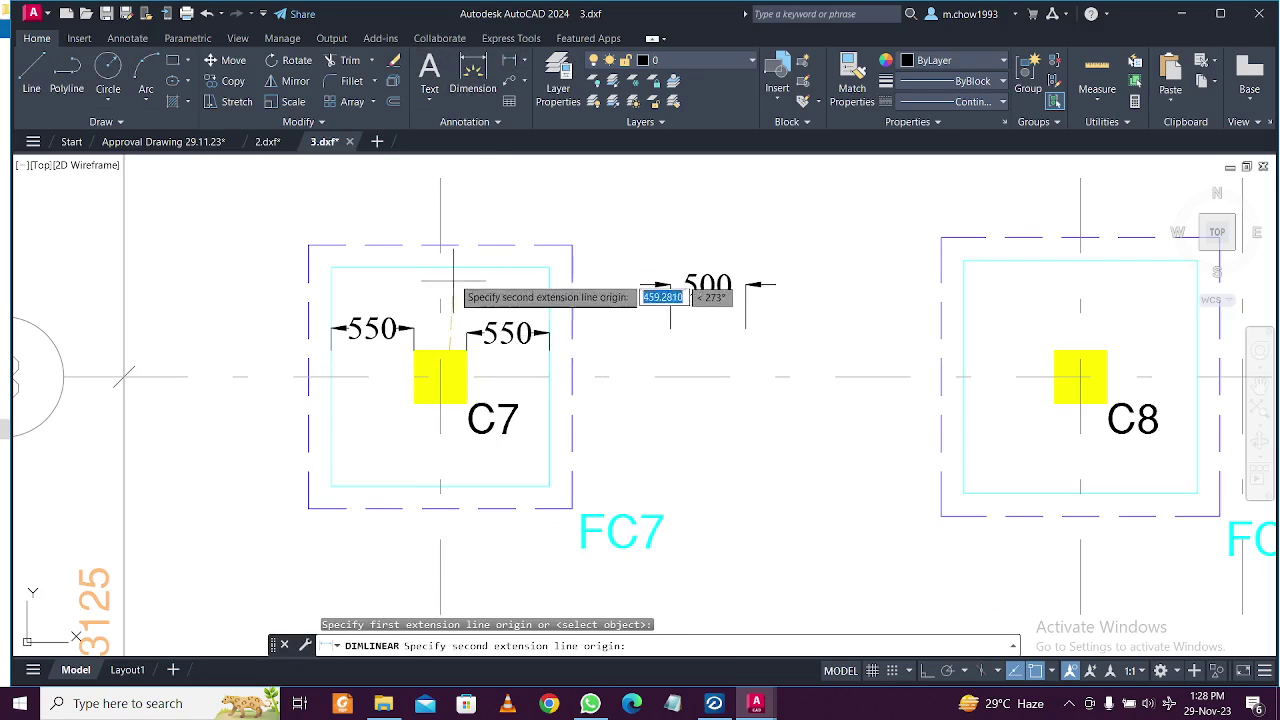
click(449, 268)
click(453, 295)
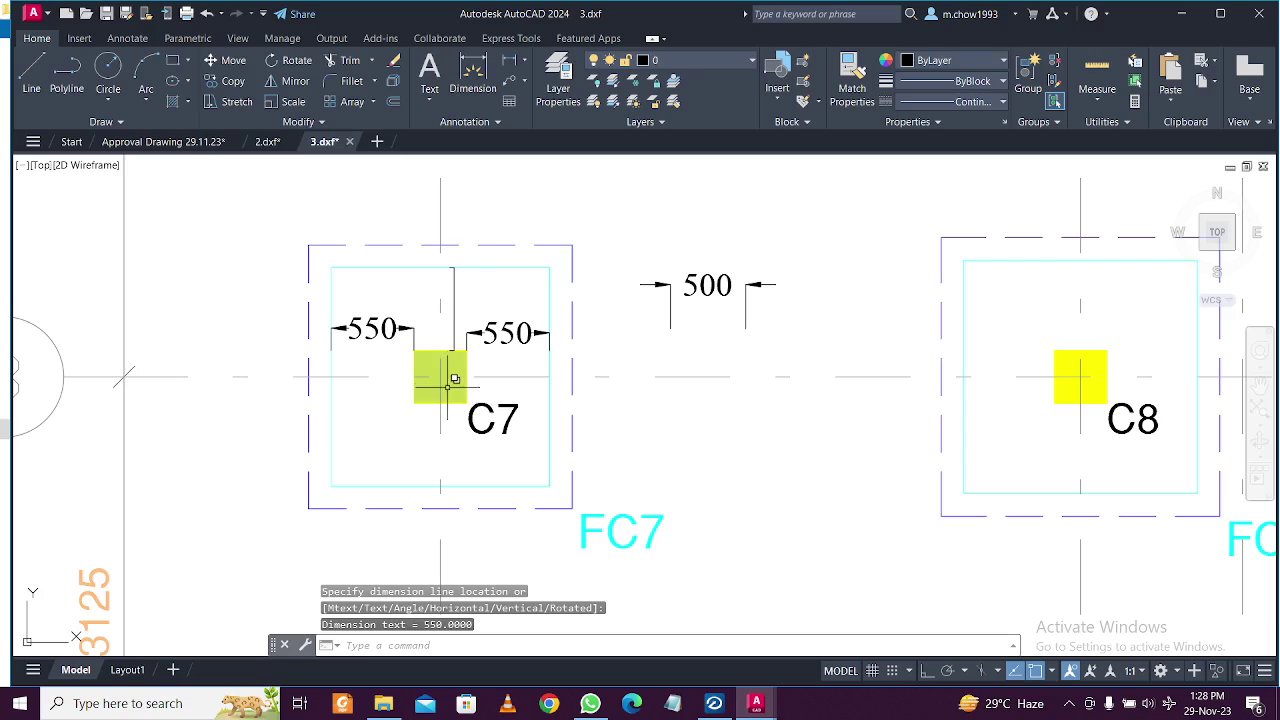
key(Return)
click(449, 403)
click(458, 486)
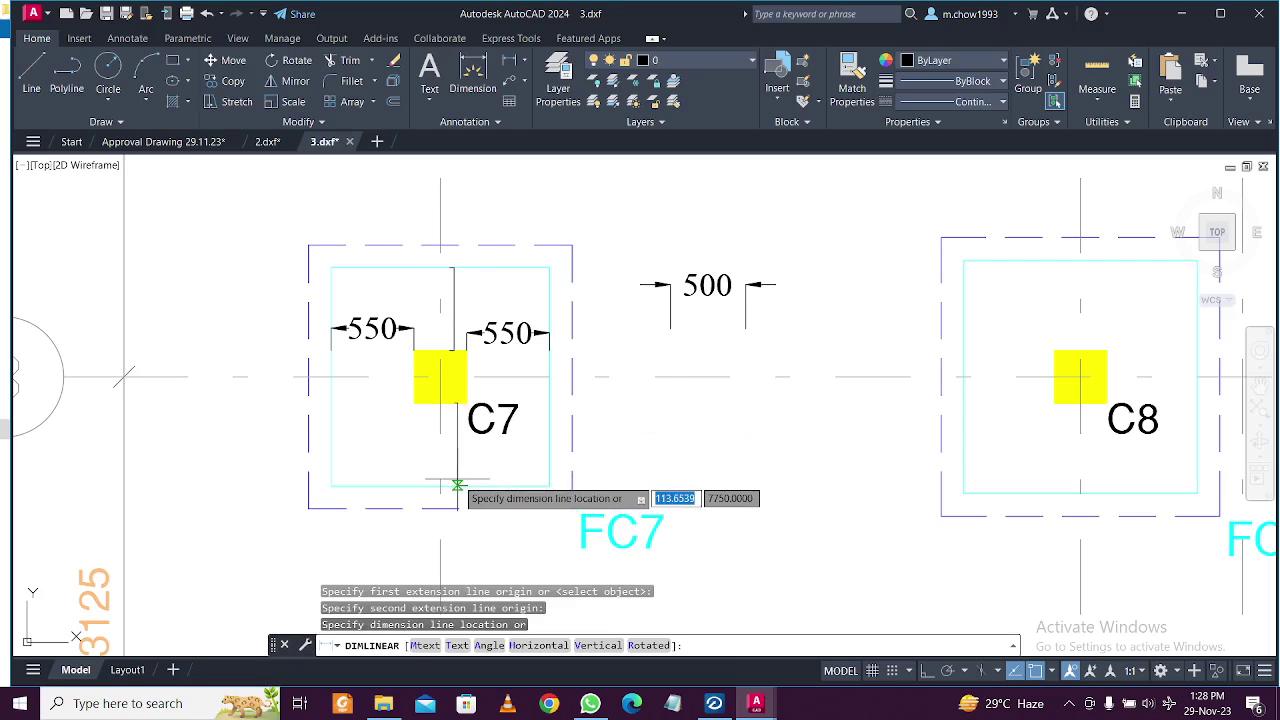
click(458, 470)
Match the properties of the right-hand horizontal dimension onto the two vertical dimensions at column C7.
click(517, 333)
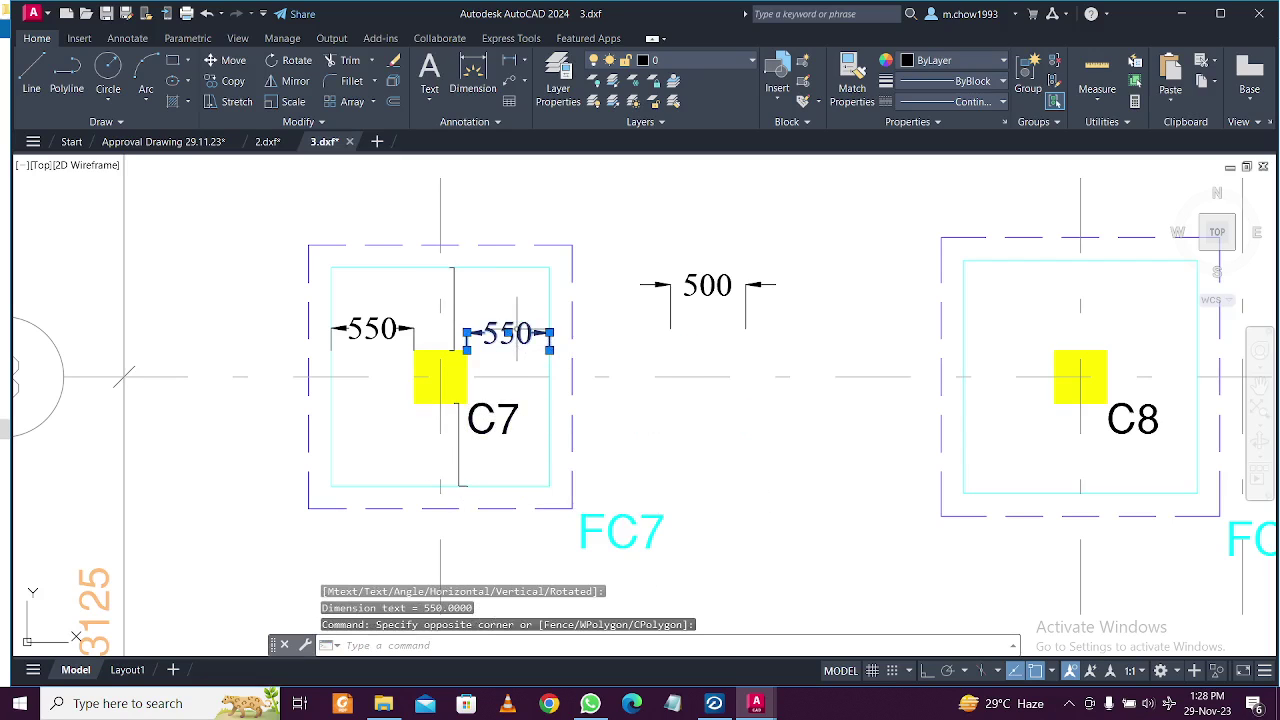
key(Return)
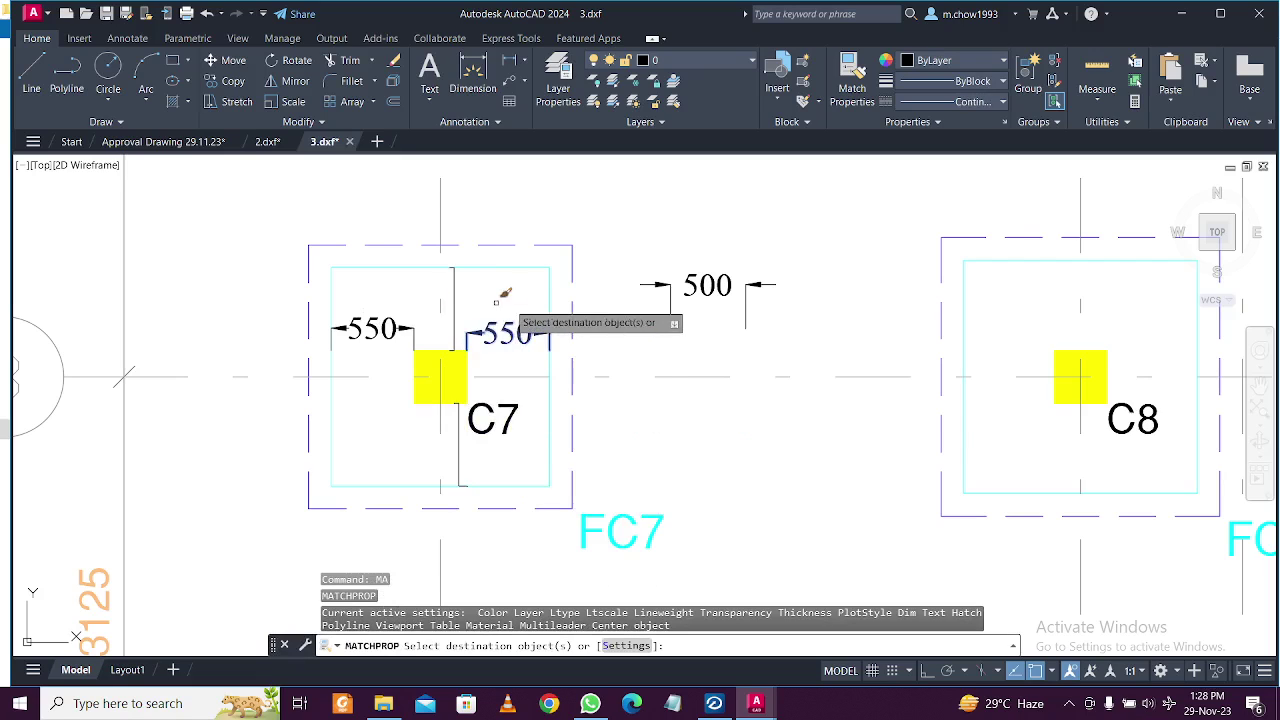
click(456, 307)
click(459, 440)
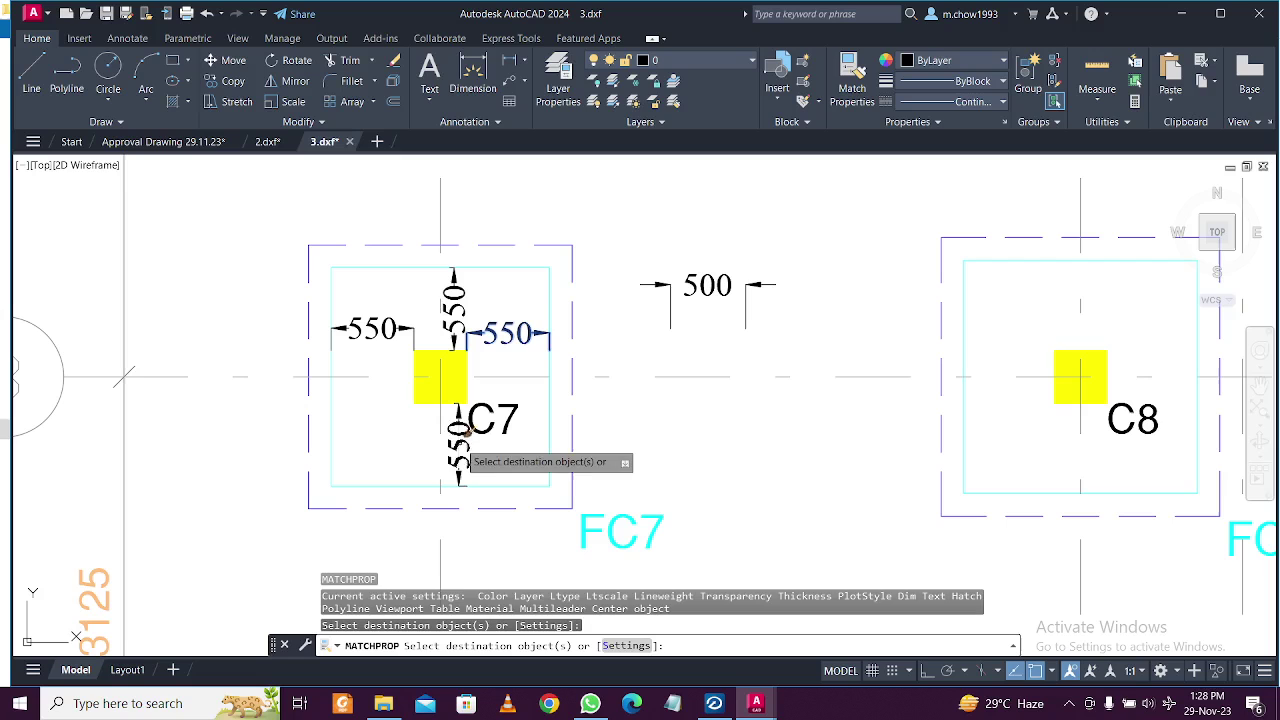
key(Escape)
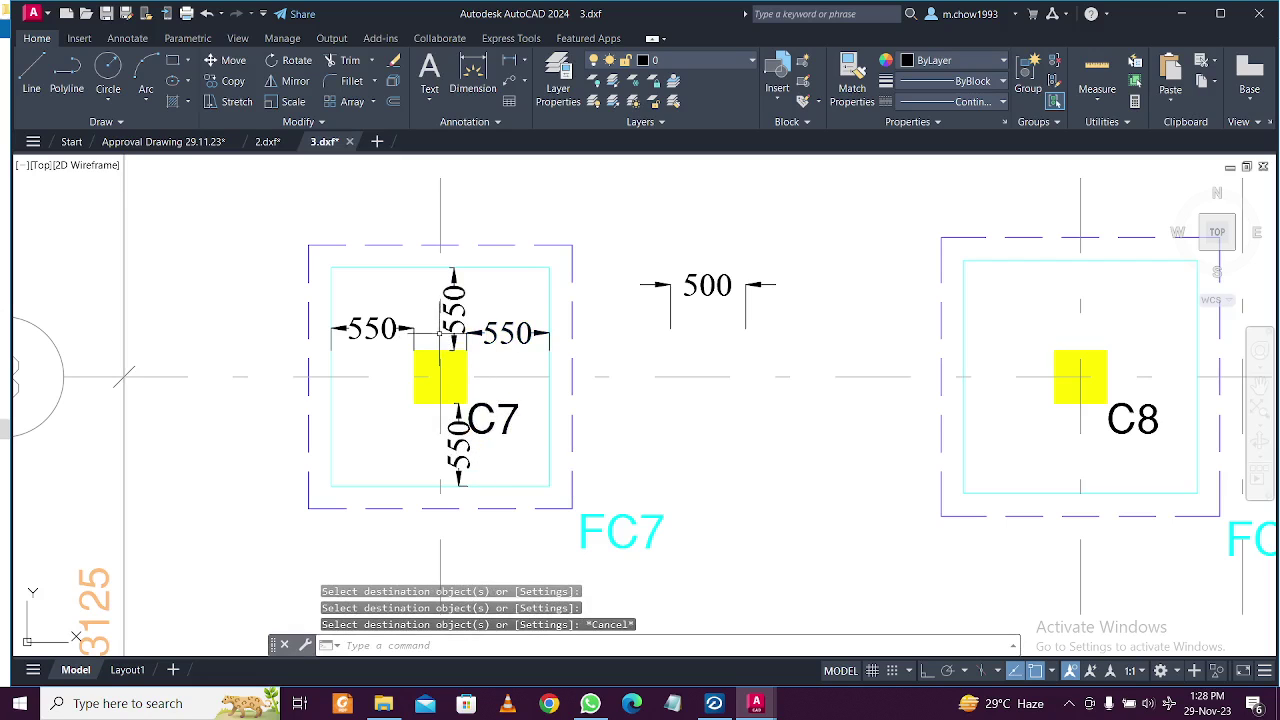
scroll(481, 348, down, 2)
scroll(475, 360, up, 2)
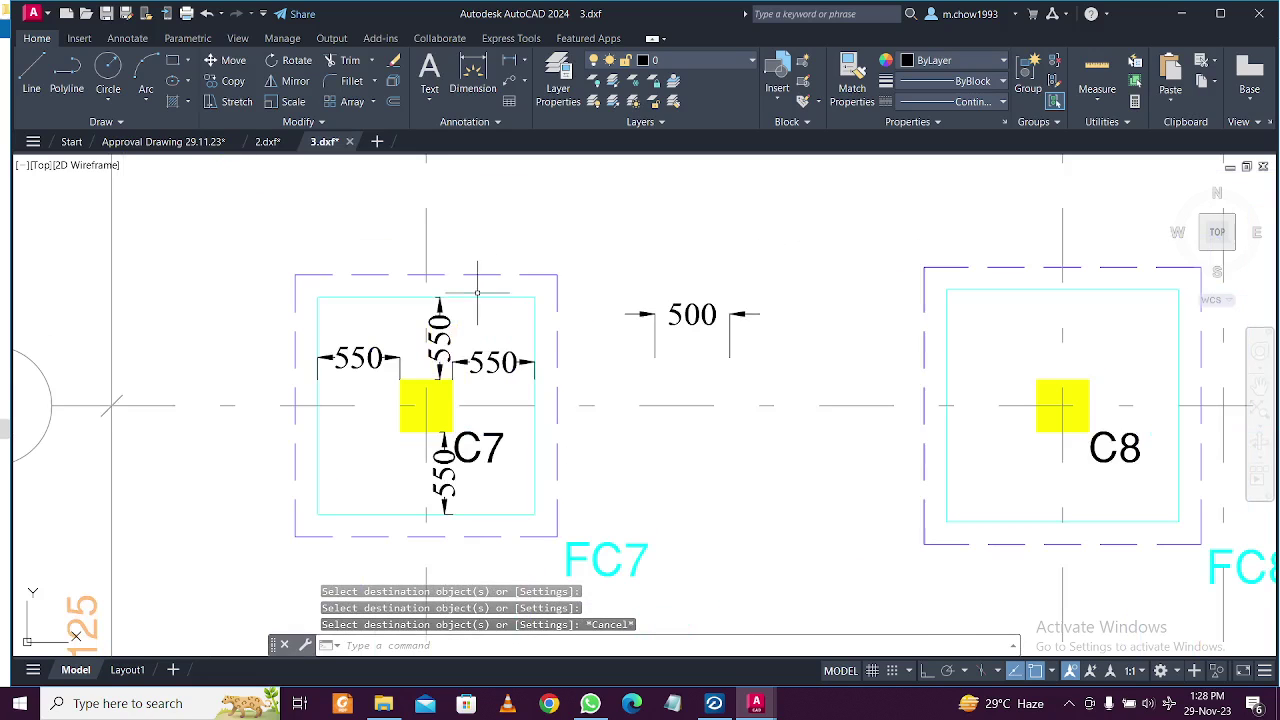
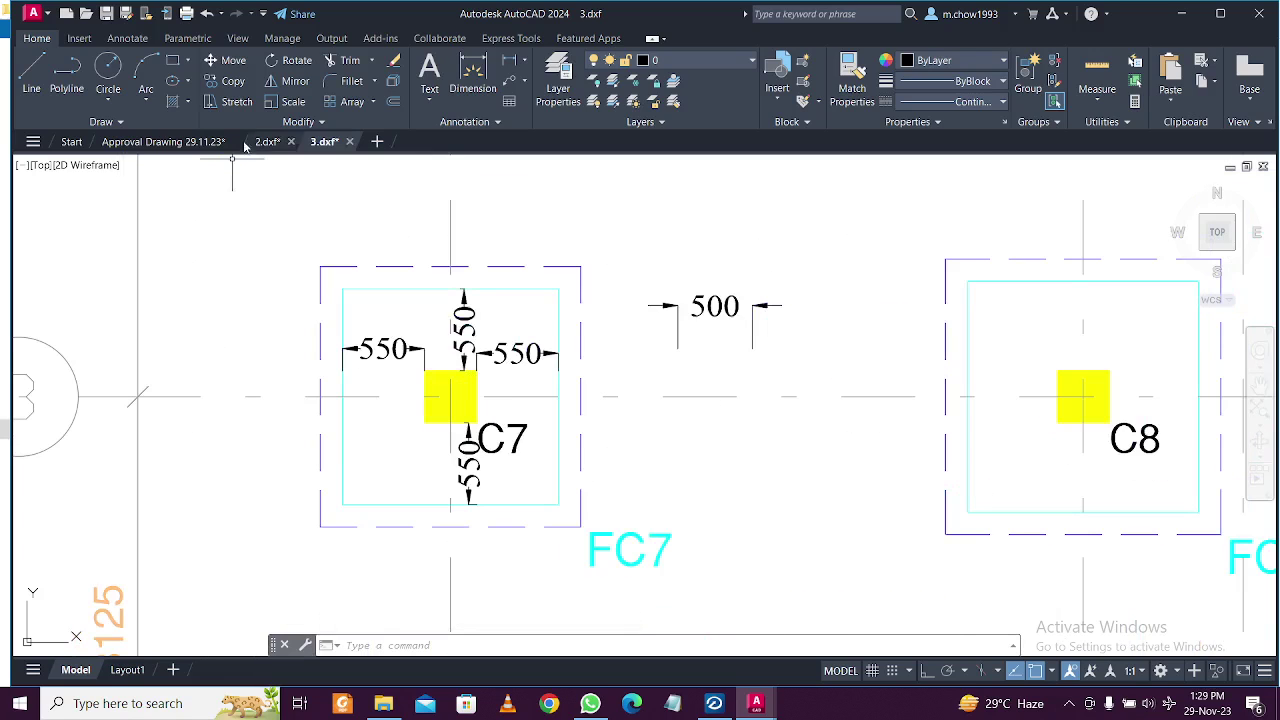
Turn on Ortho and draw a vertical line through footing FC7, between its left edge and column C7.
click(31, 75)
scroll(476, 321, down, 2)
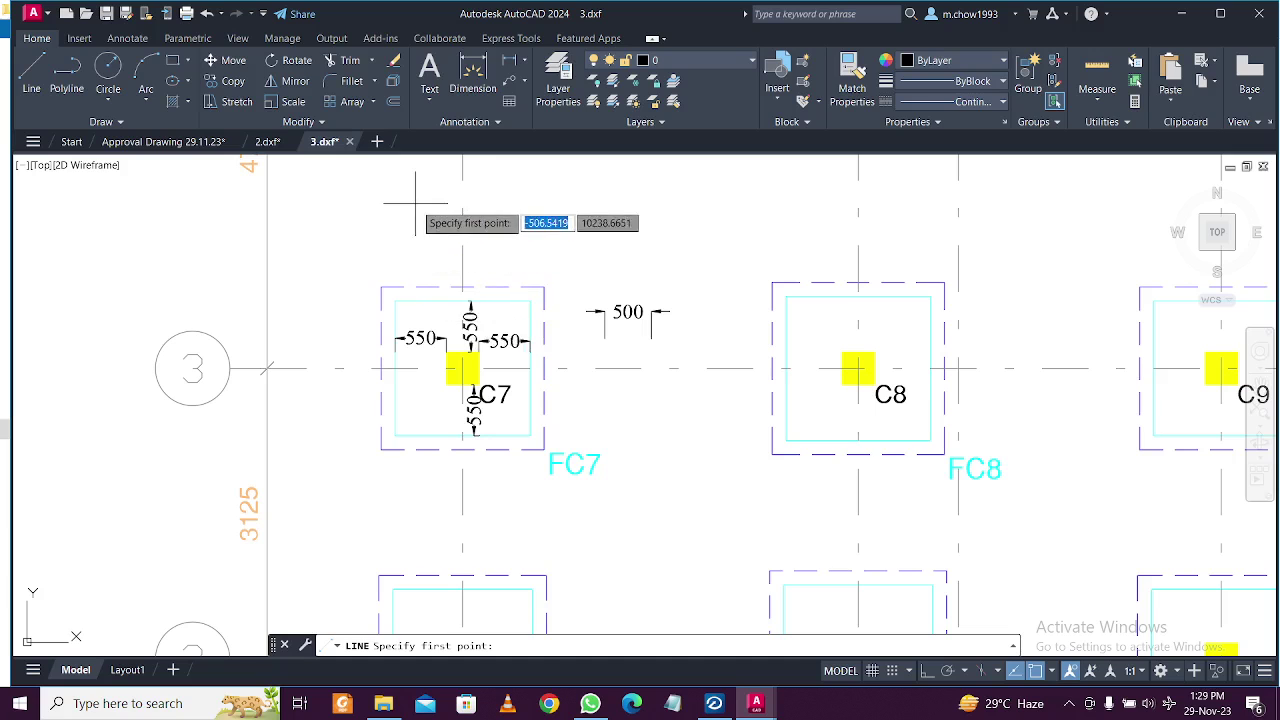
click(415, 202)
click(927, 670)
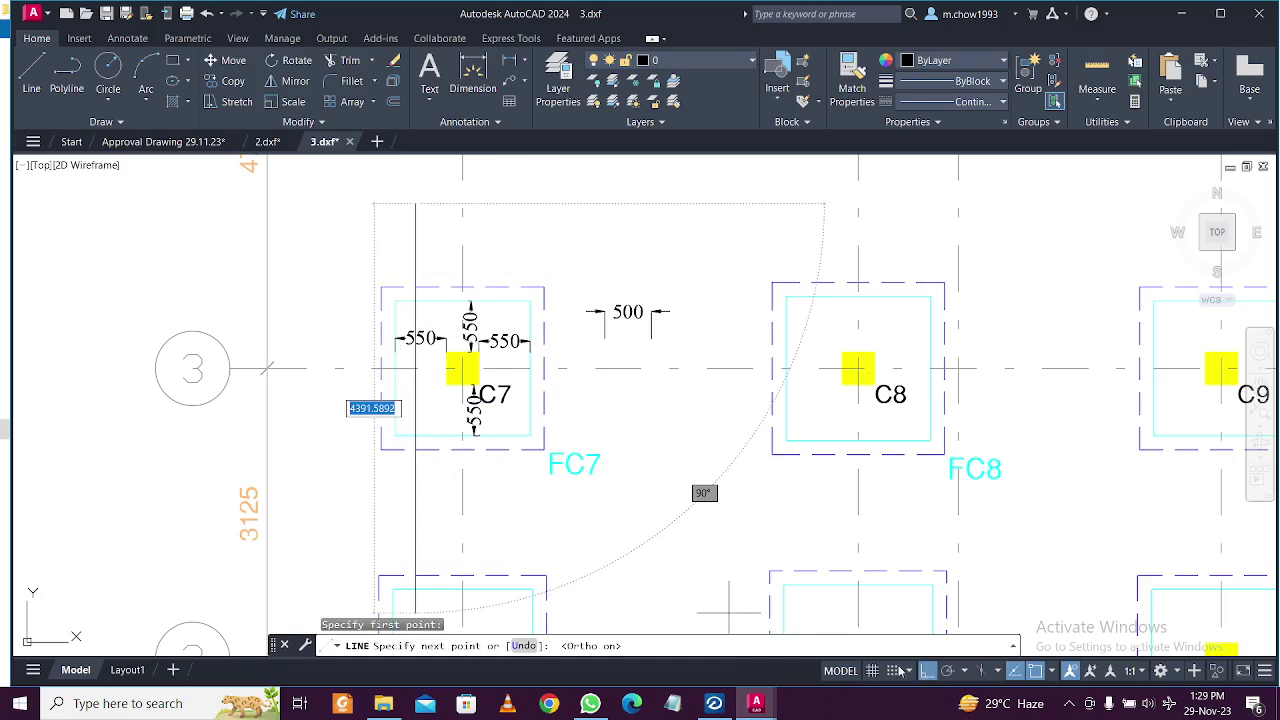
key(Escape)
scroll(396, 362, up, 2)
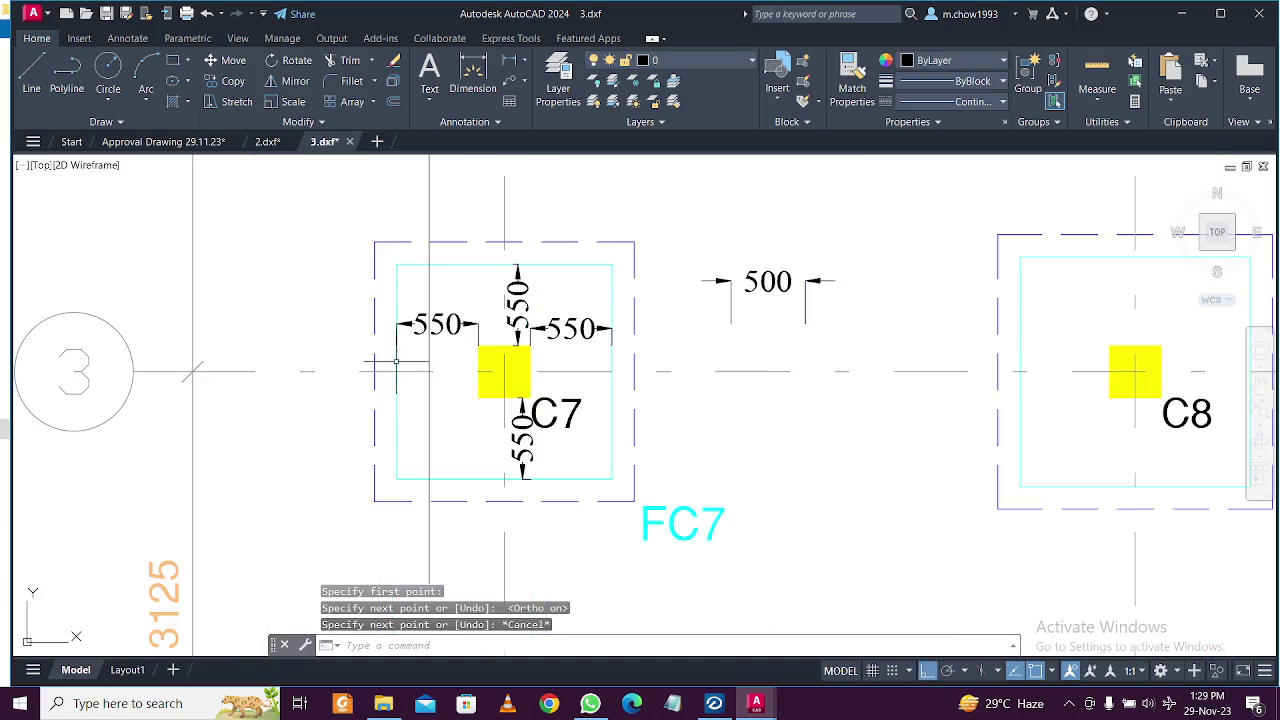
Add a horizontal linear dimension from footing FC7's left edge to the vertical line beside column C7.
click(472, 75)
click(396, 393)
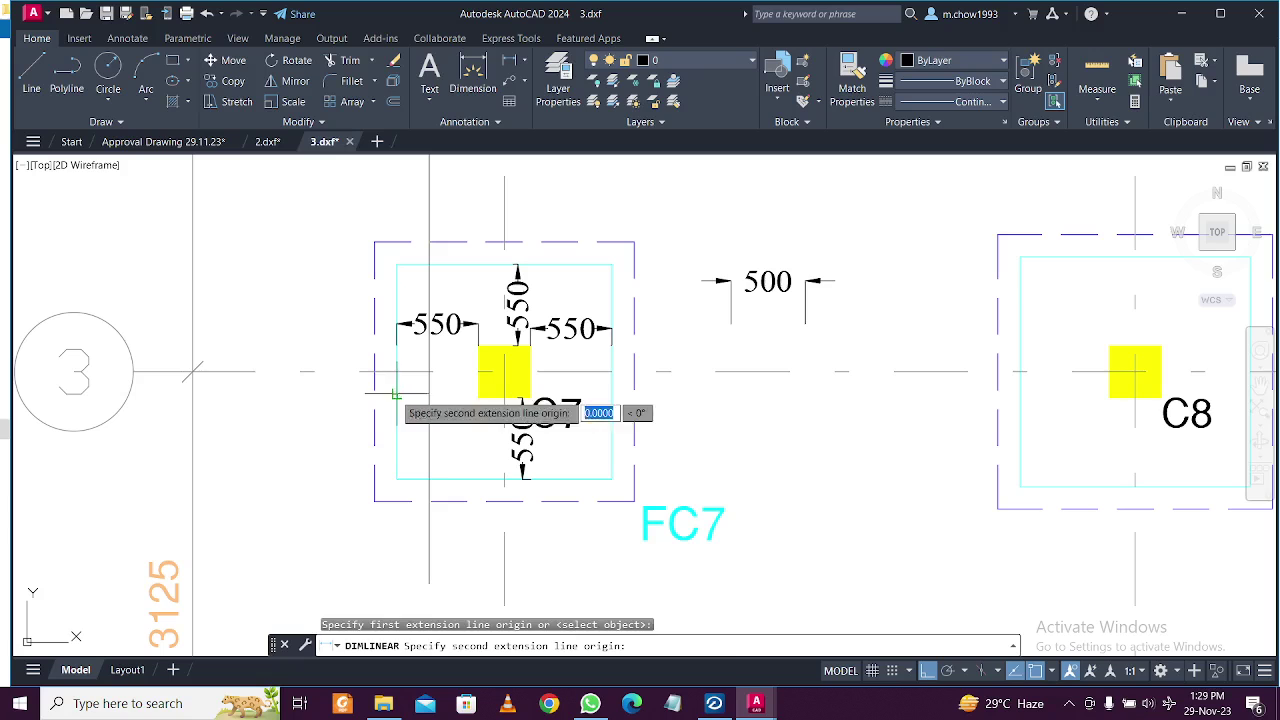
click(430, 393)
scroll(430, 393, up, 2)
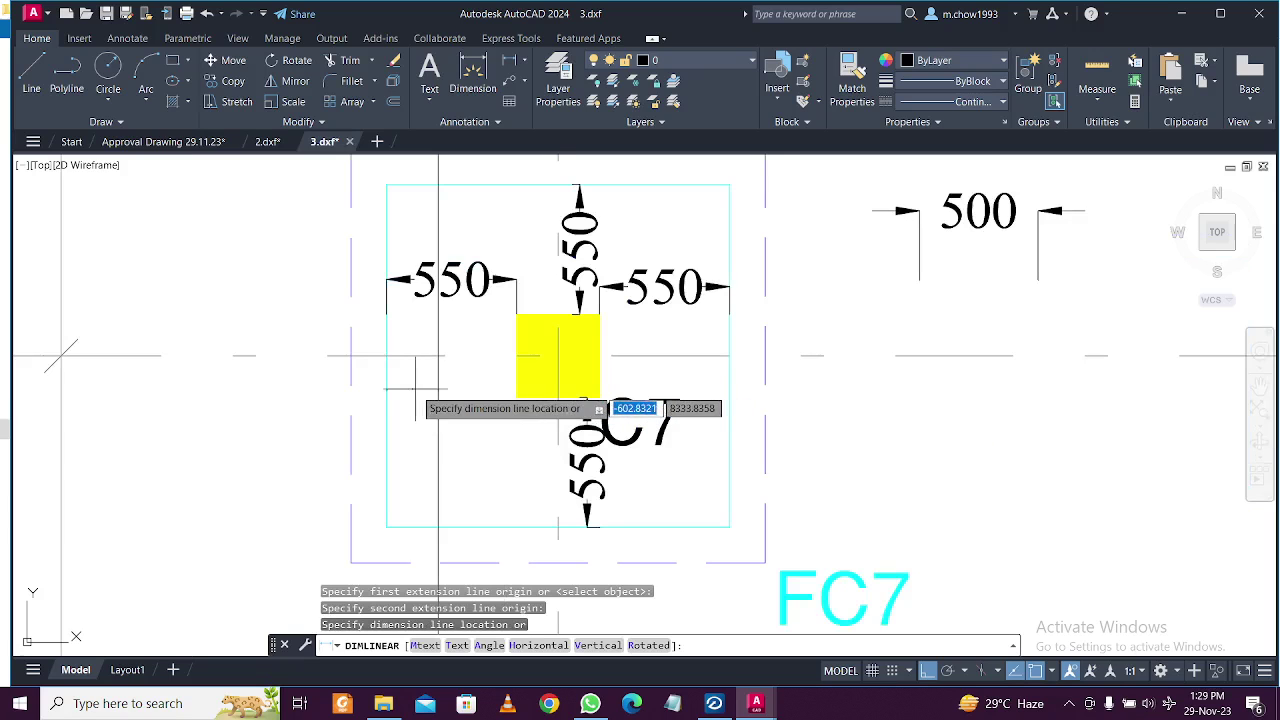
click(432, 389)
Match the properties of the left-hand 550 dimension at column C7 onto the new short horizontal dimension.
drag(418, 312, 413, 262)
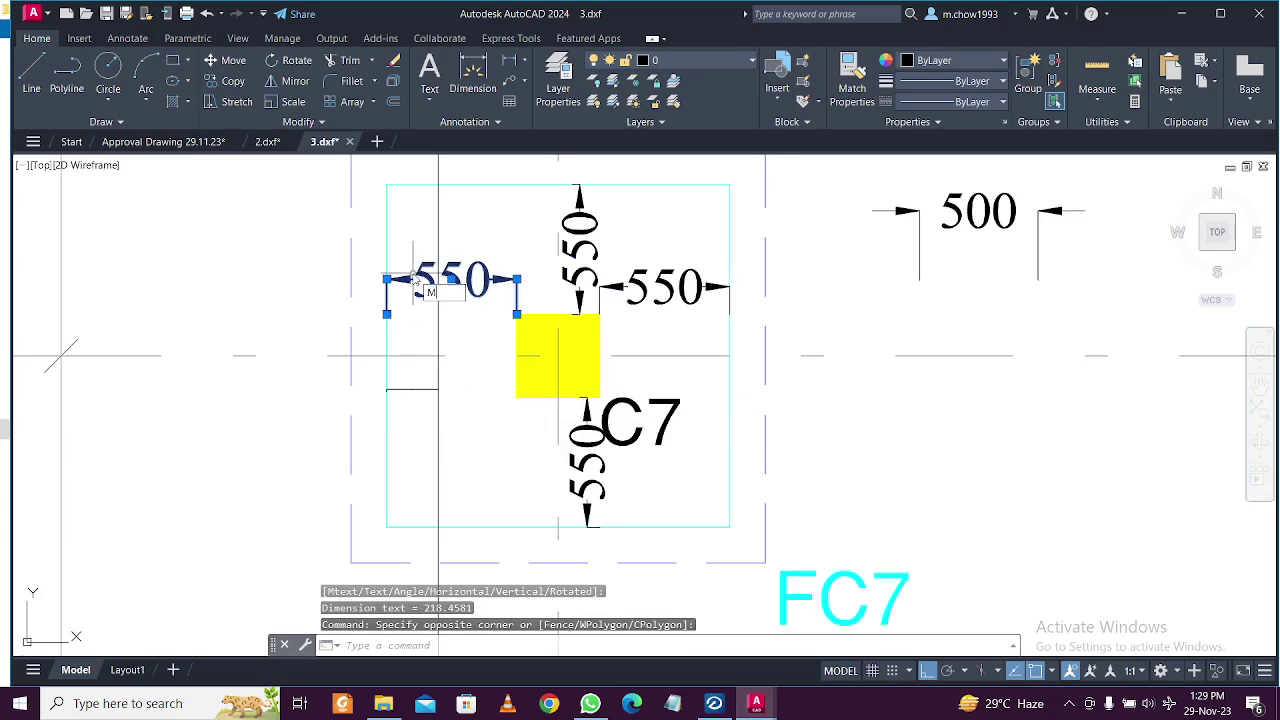
text(A)
key(Return)
click(424, 388)
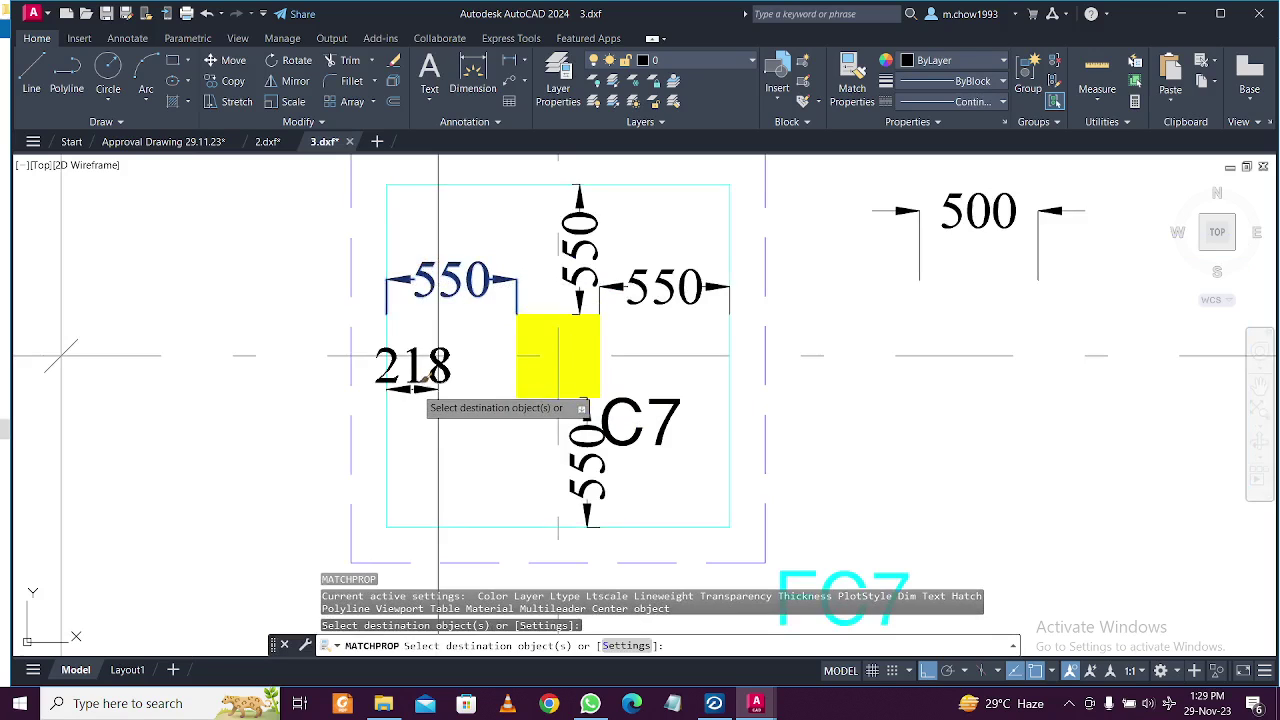
key(Escape)
Move the vertical line horizontally toward column C7, to about 303 mm from footing FC7's left edge.
scroll(452, 418, up, 2)
click(438, 416)
scroll(461, 400, down, 2)
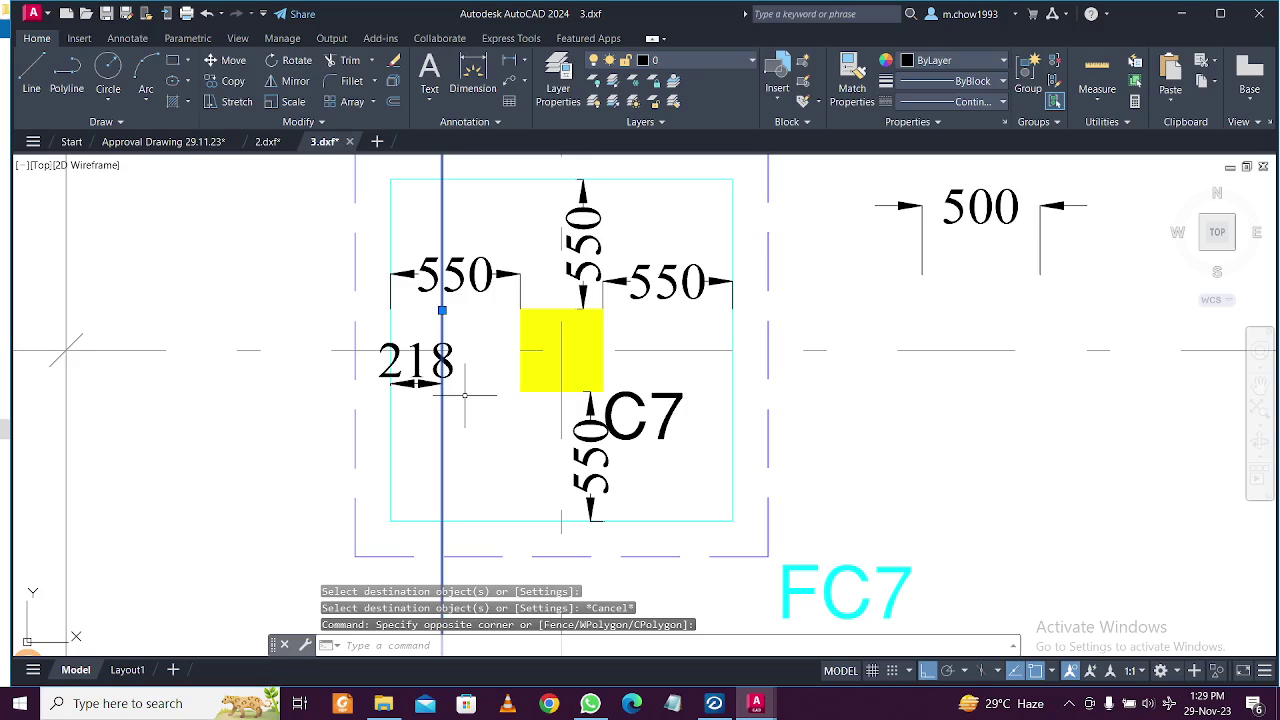
click(472, 382)
text(m)
key(Return)
click(484, 400)
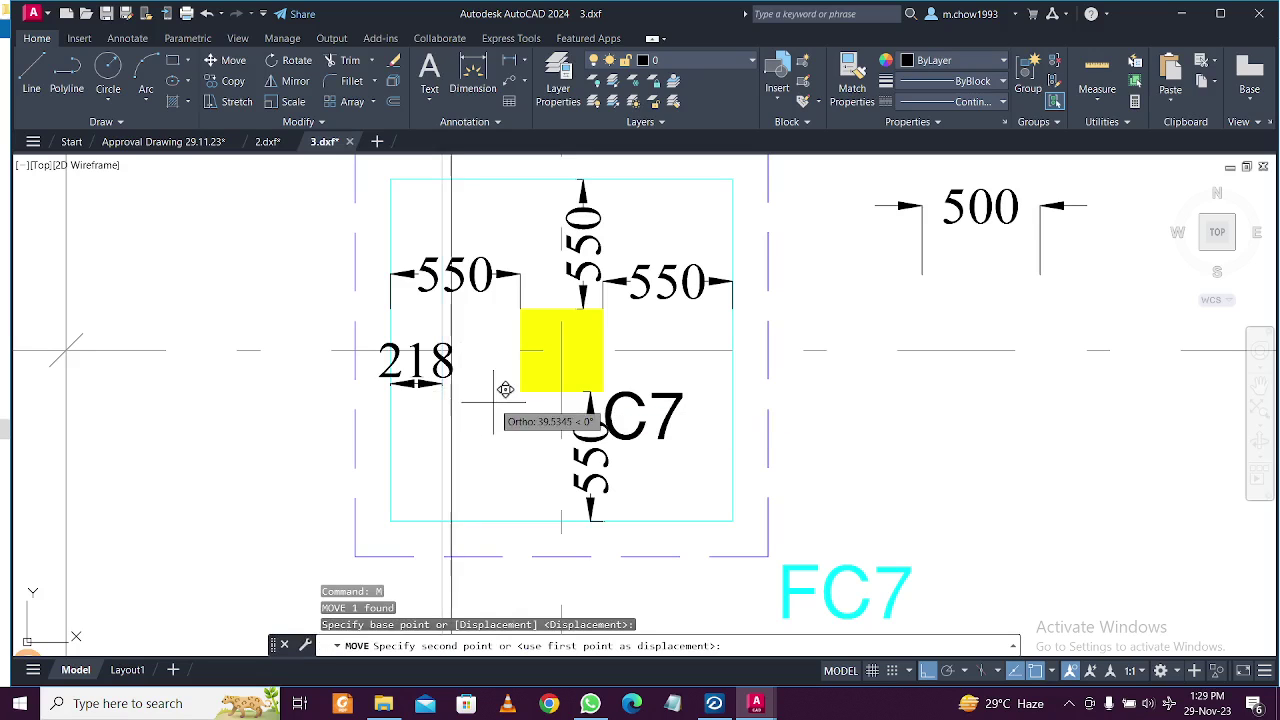
click(456, 400)
Stretch the right end of the short 218 dimension to the moved vertical line.
scroll(456, 400, up, 2)
click(453, 397)
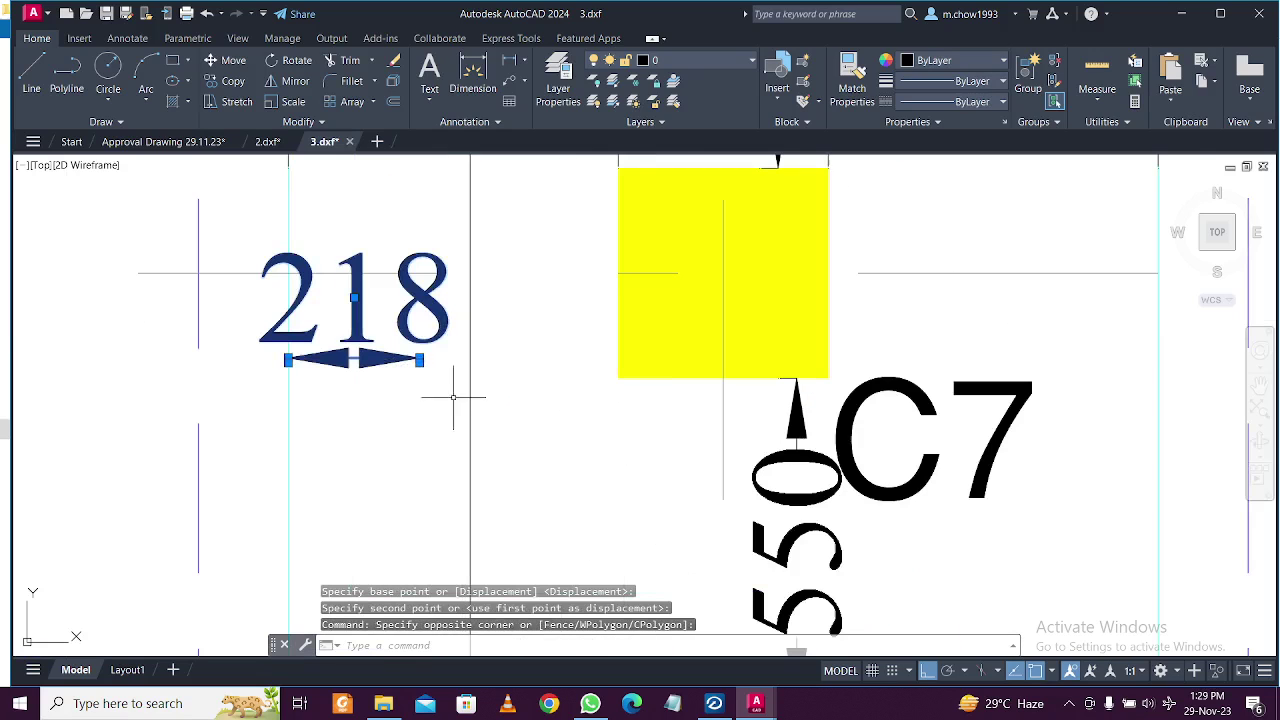
click(424, 368)
click(419, 360)
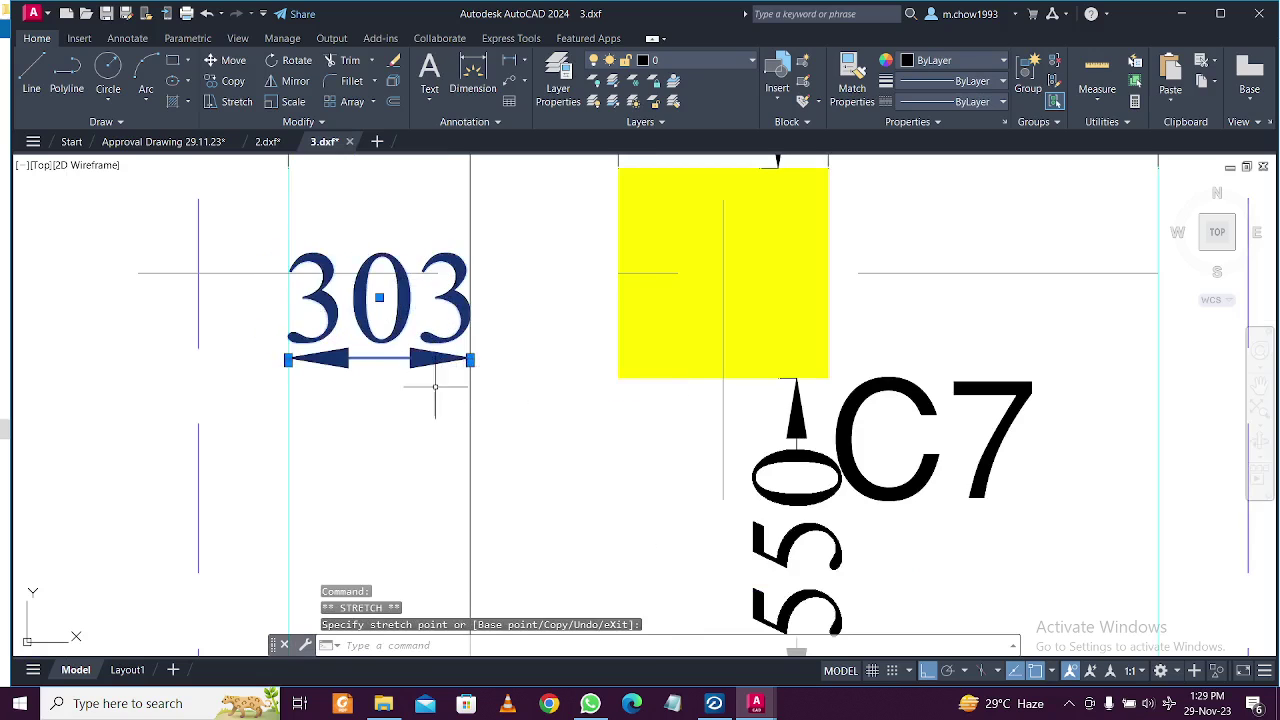
scroll(430, 390, down, 2)
scroll(420, 385, up, 2)
key(Escape)
scroll(453, 348, down, 4)
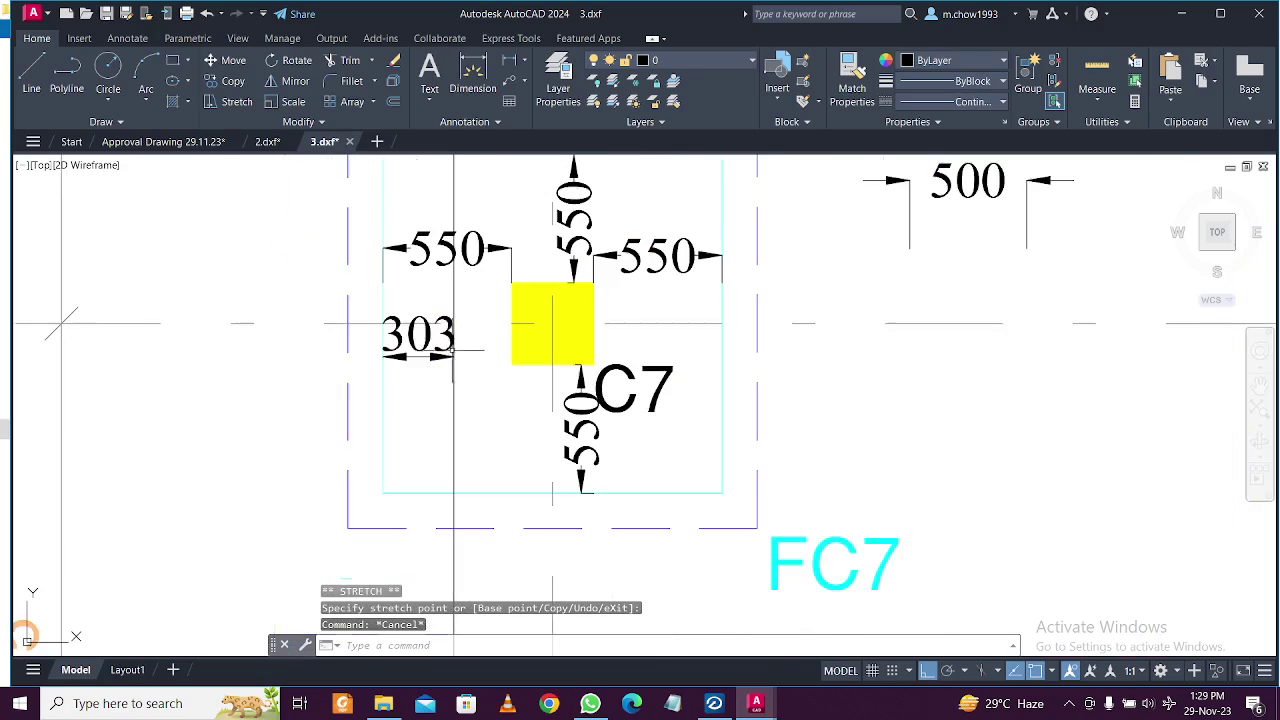
Move footing FC7's inner outline horizontally from its upper-left corner onto the vertical line.
scroll(409, 321, down, 1)
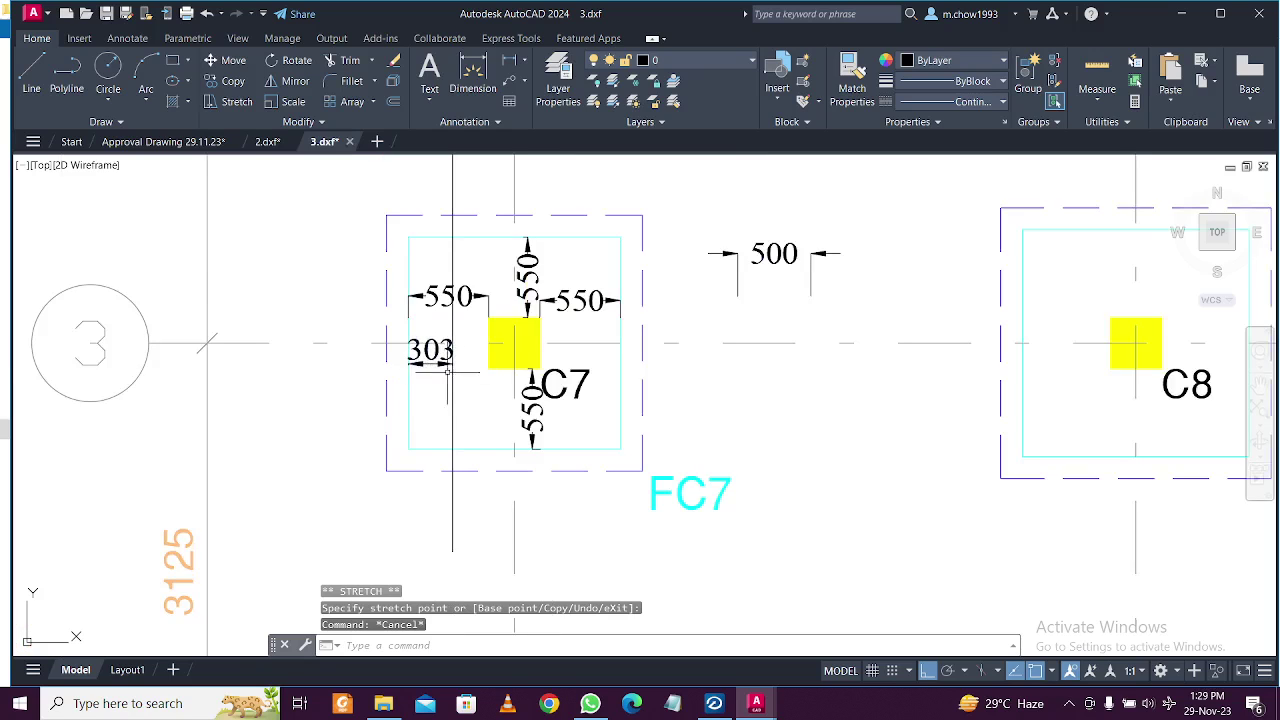
middle_drag(448, 370, 436, 420)
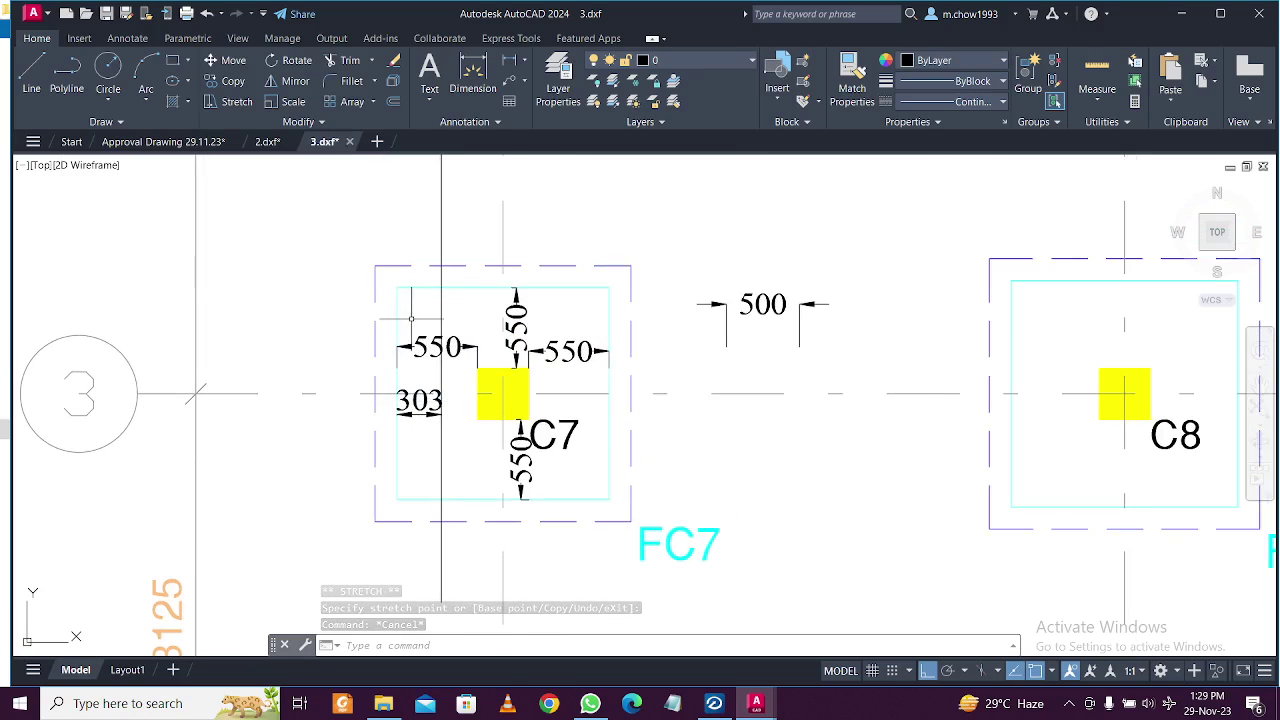
click(410, 318)
click(385, 290)
click(226, 60)
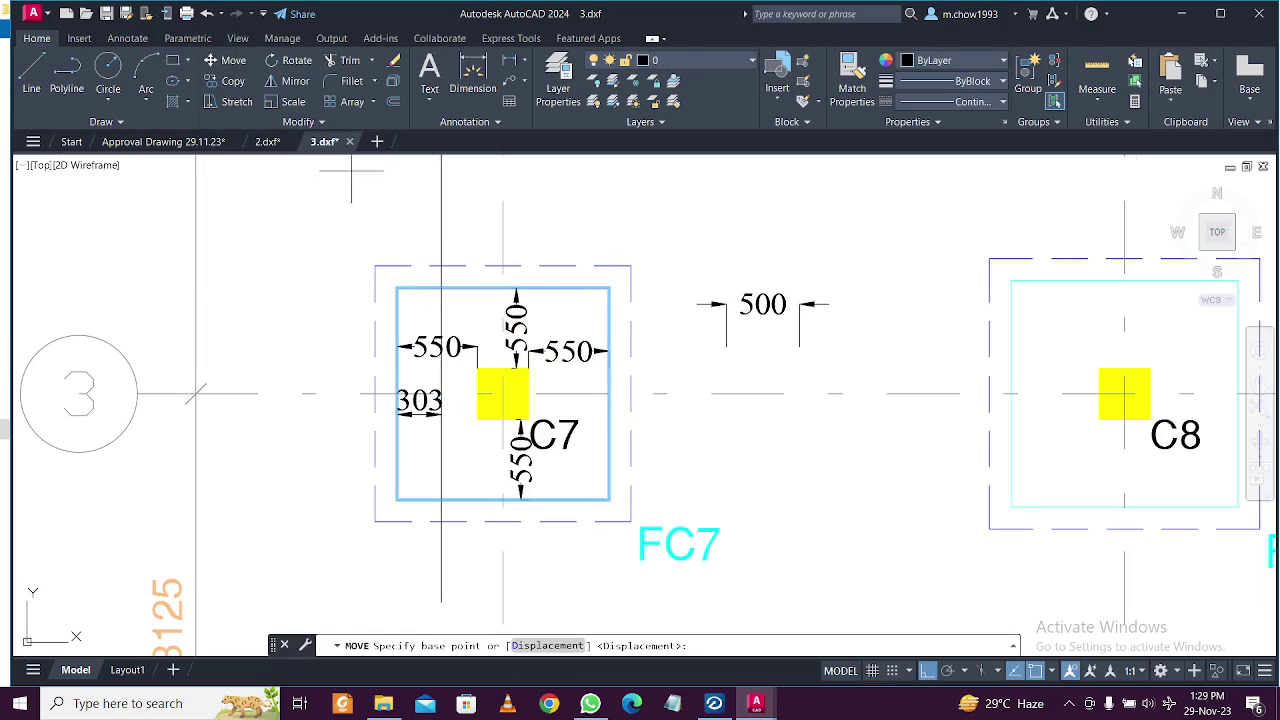
click(397, 288)
click(442, 288)
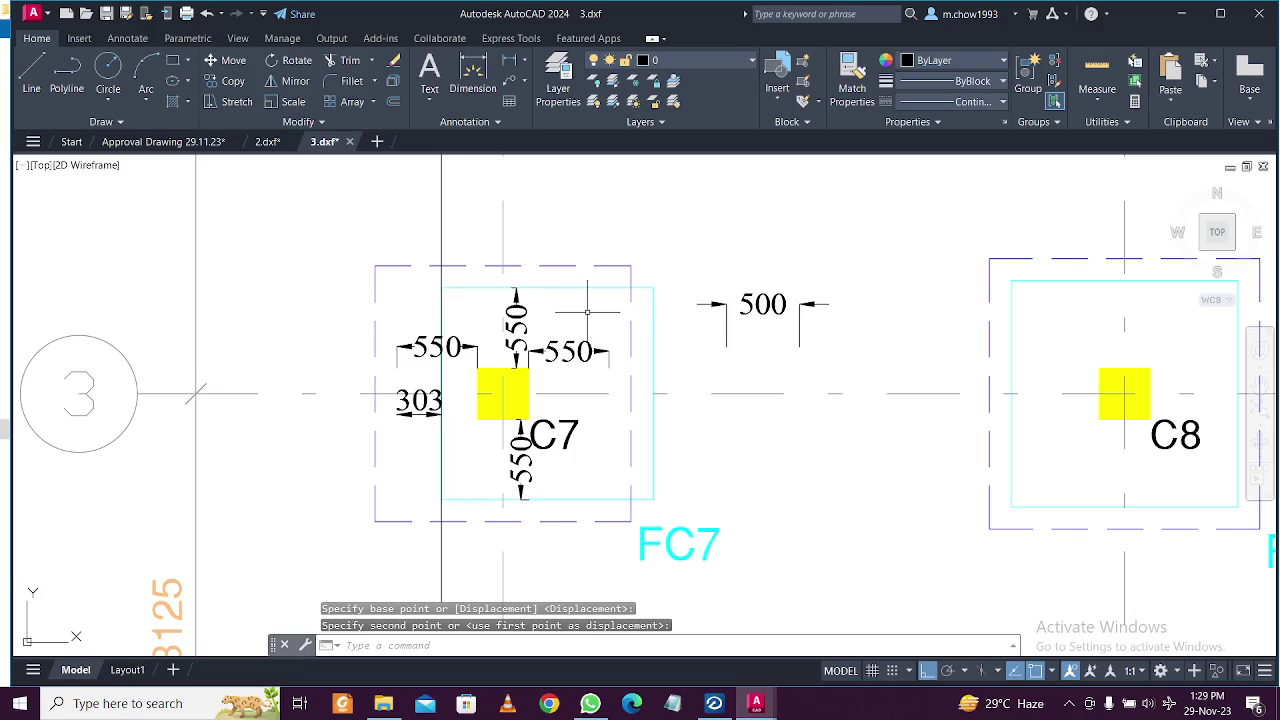
scroll(587, 312, up, 1)
scroll(580, 300, down, 3)
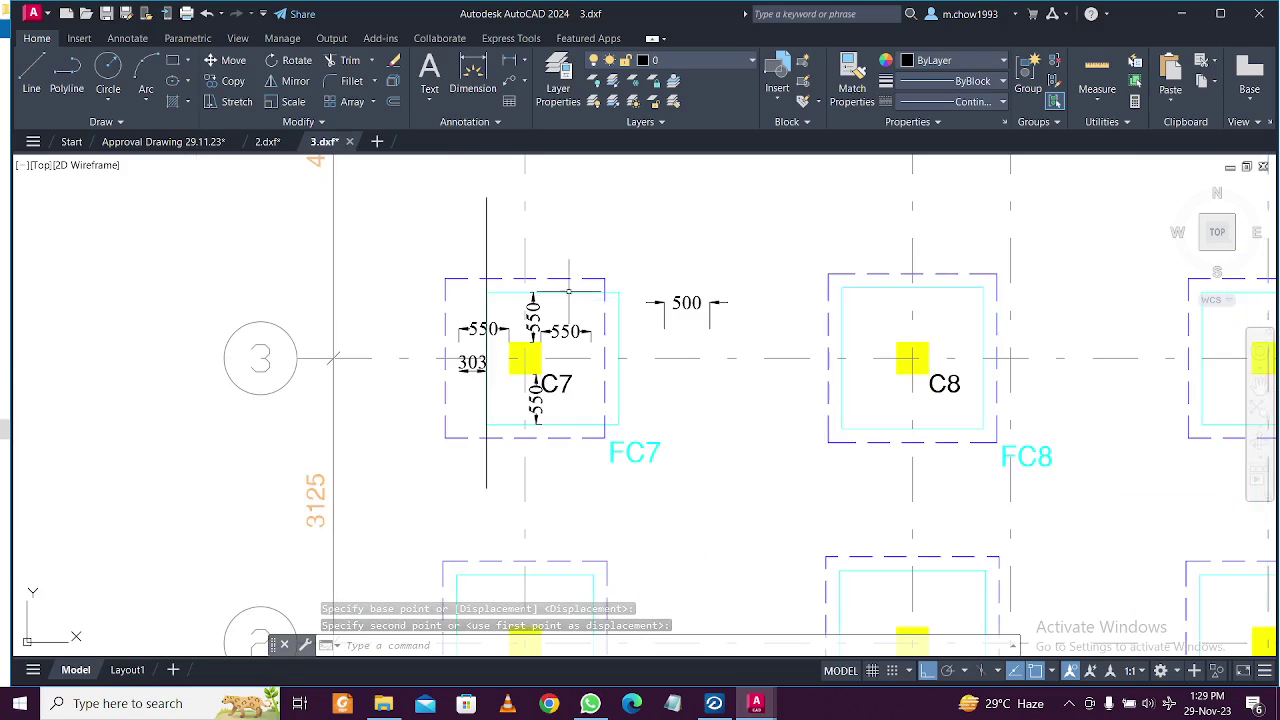
Switch to RCDC and unlock the footing design, accepting the deletion of all design values.
click(1181, 13)
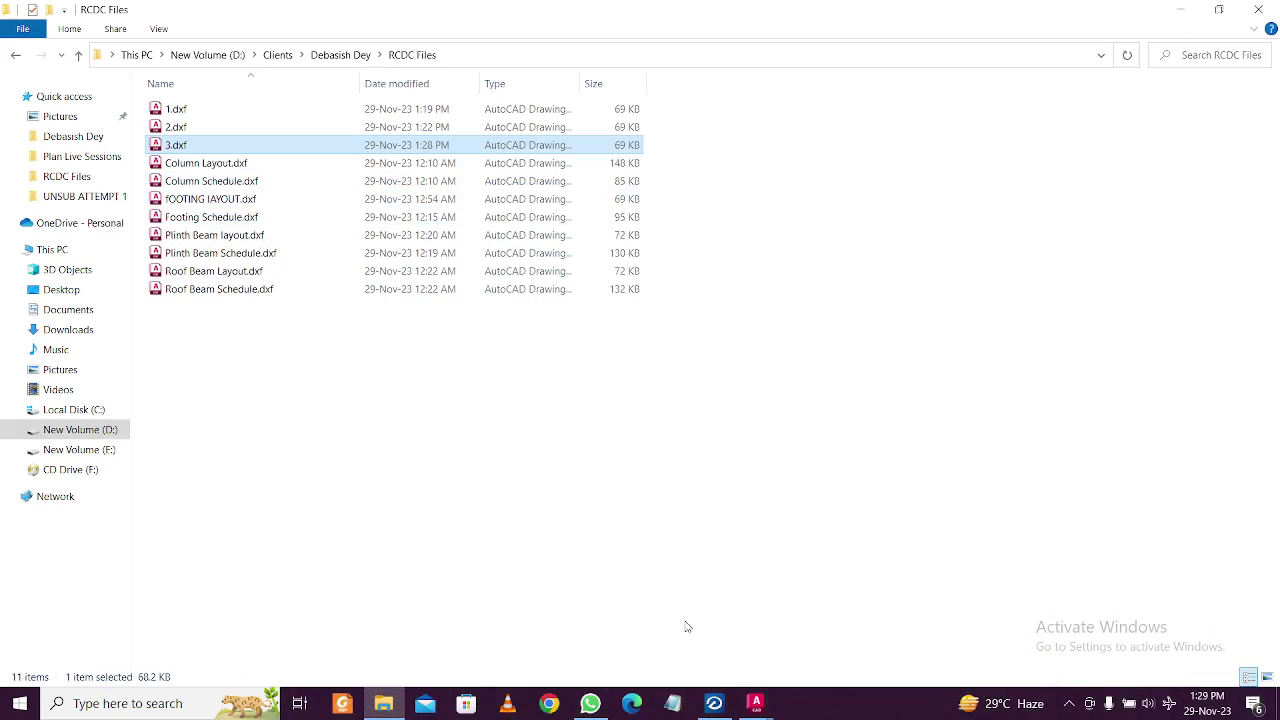
click(714, 703)
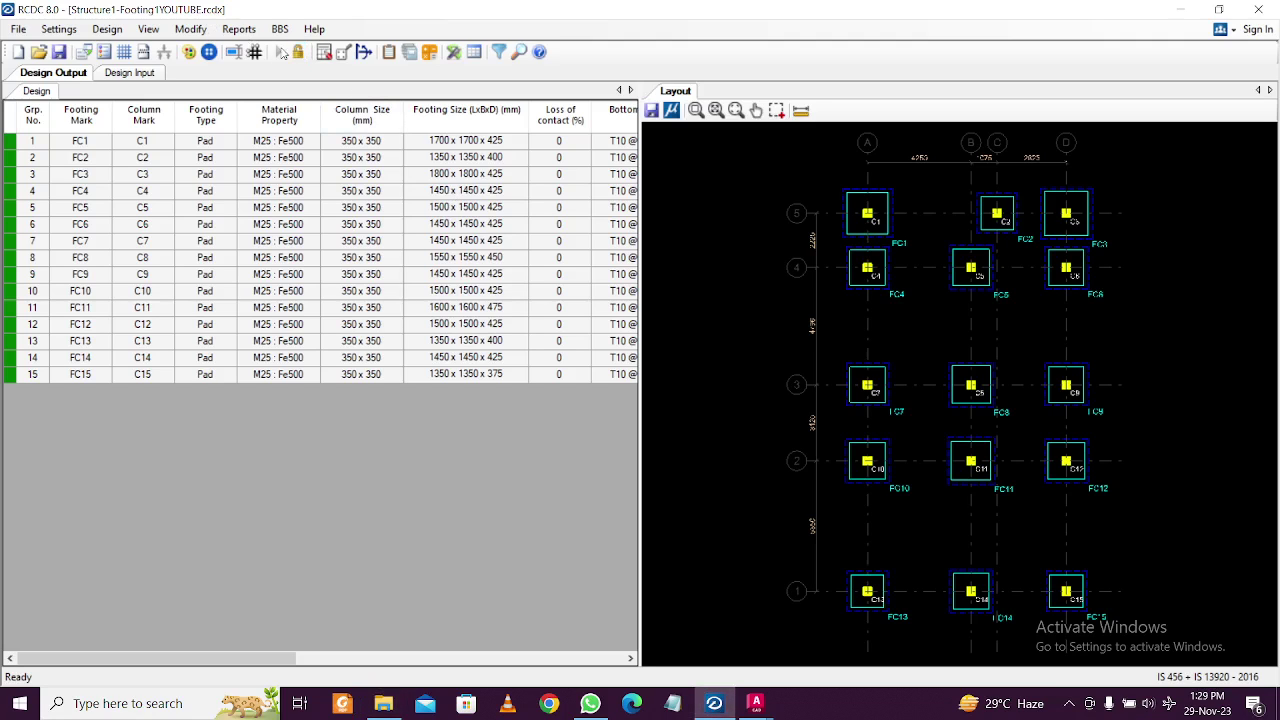
click(297, 52)
click(630, 411)
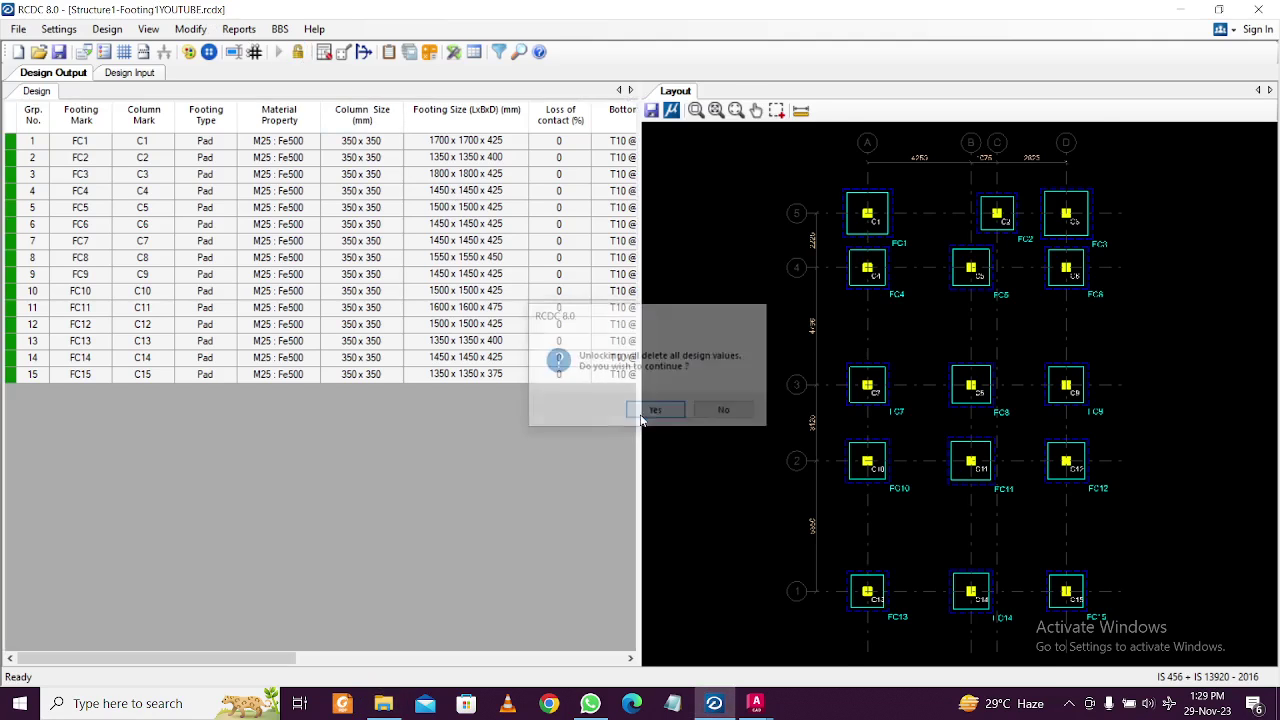
Open the plan limits in the general settings, with column C7's Along X value ready for editing.
click(59, 29)
click(100, 48)
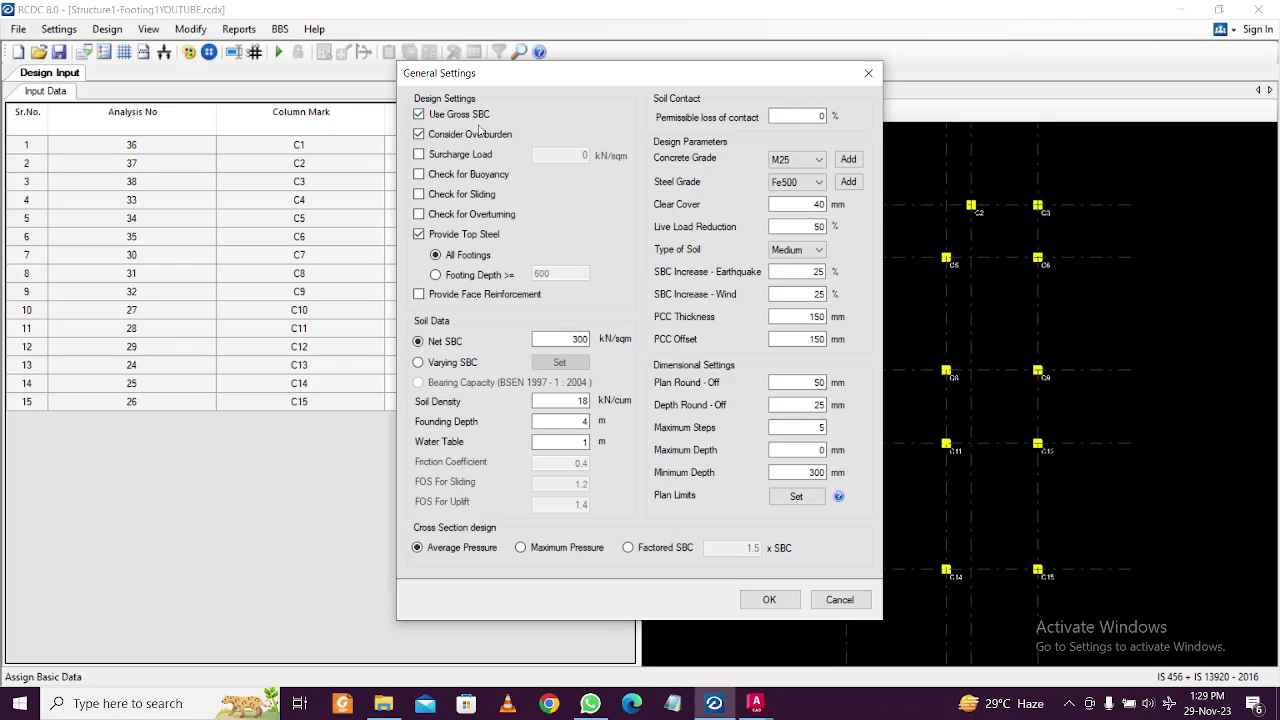
click(795, 497)
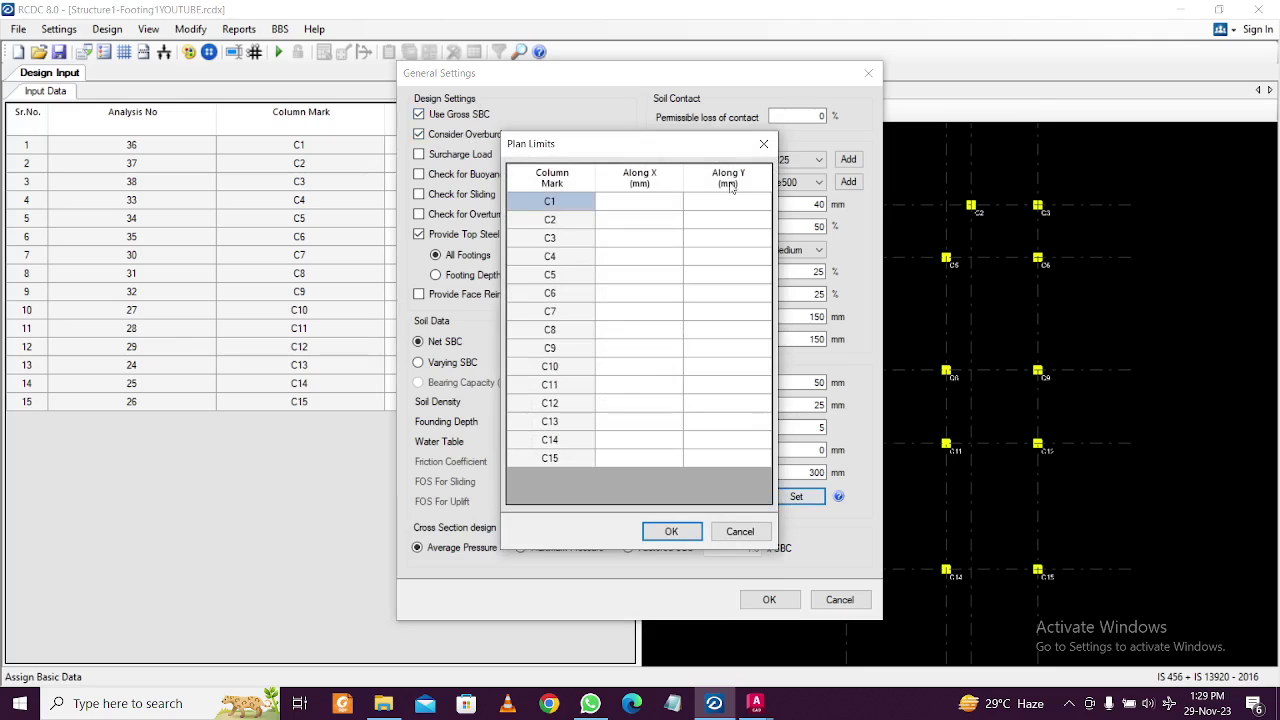
click(634, 317)
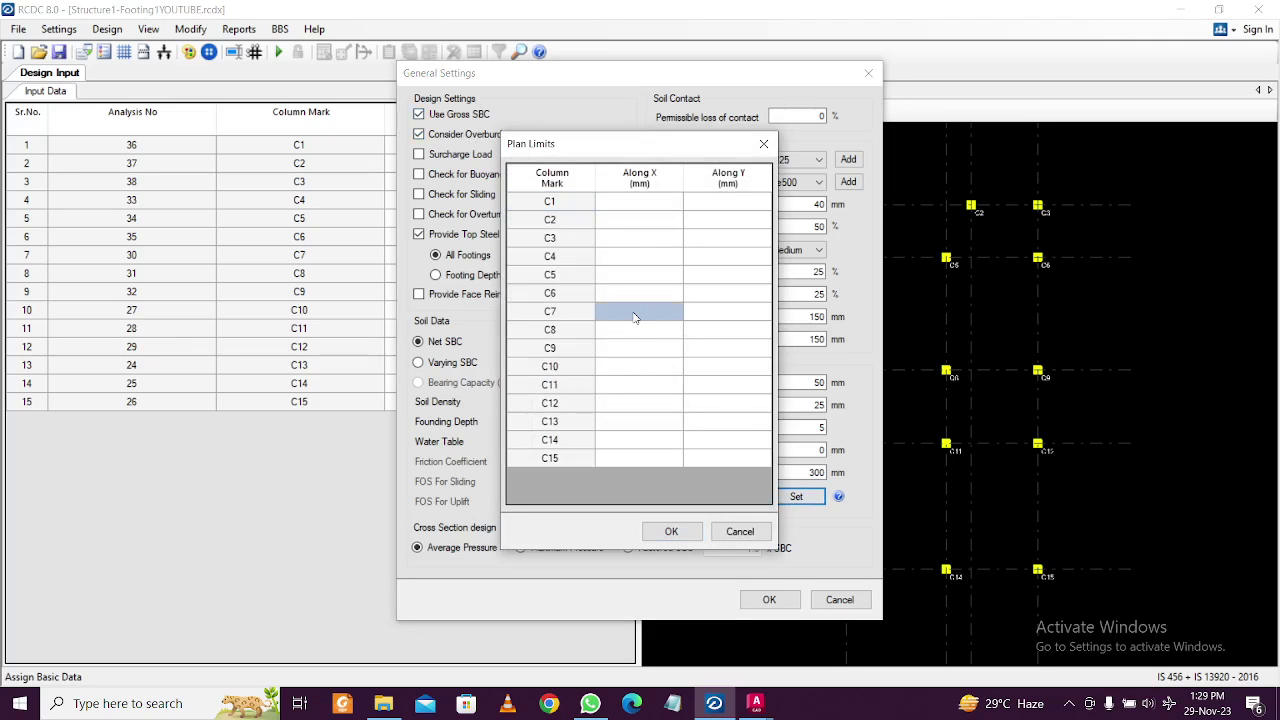
click(634, 317)
Switch to 3.dxf in AutoCAD and move footing FC9's inner outline horizontally toward column C8.
mouse_move(762, 706)
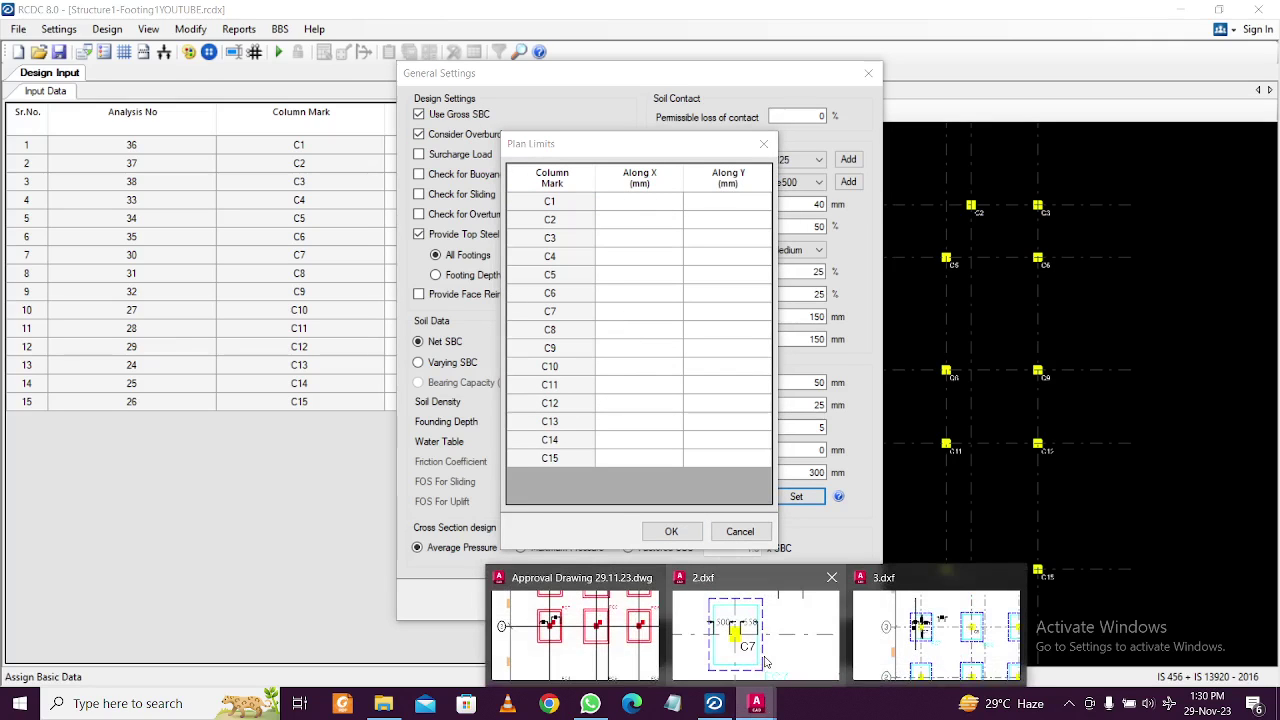
click(921, 621)
scroll(495, 390, up, 2)
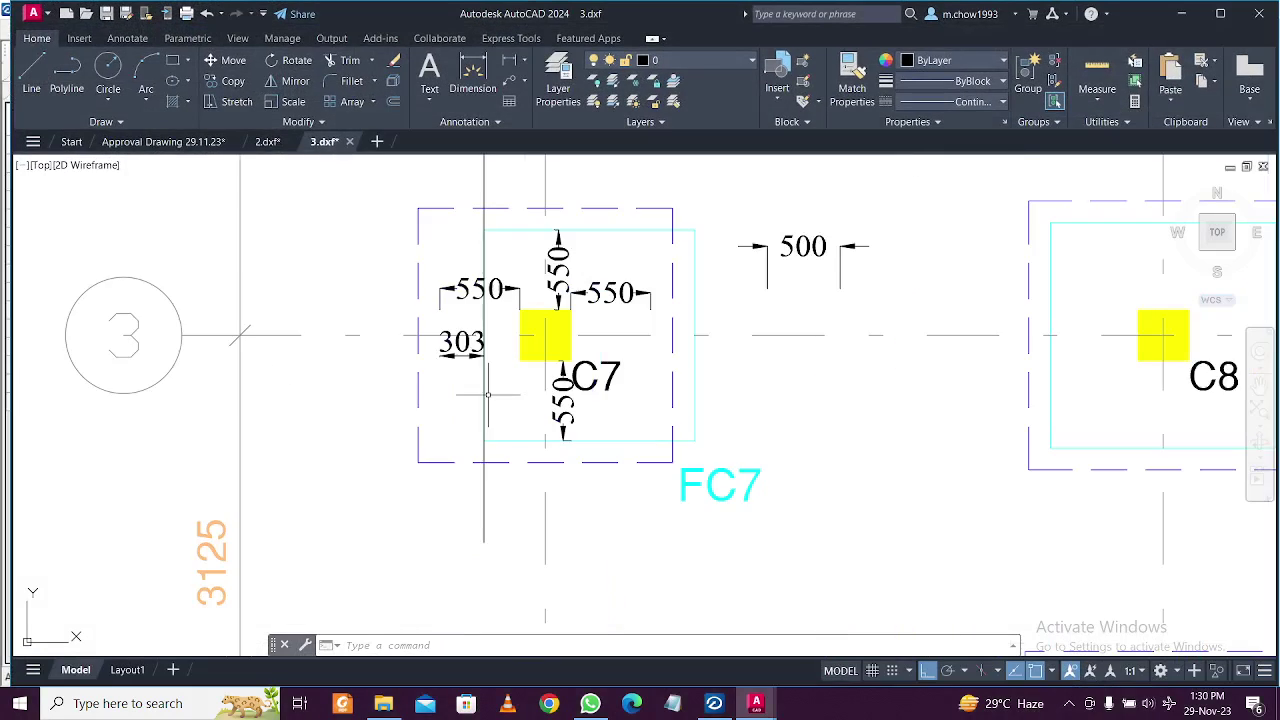
middle_drag(457, 270, 457, 330)
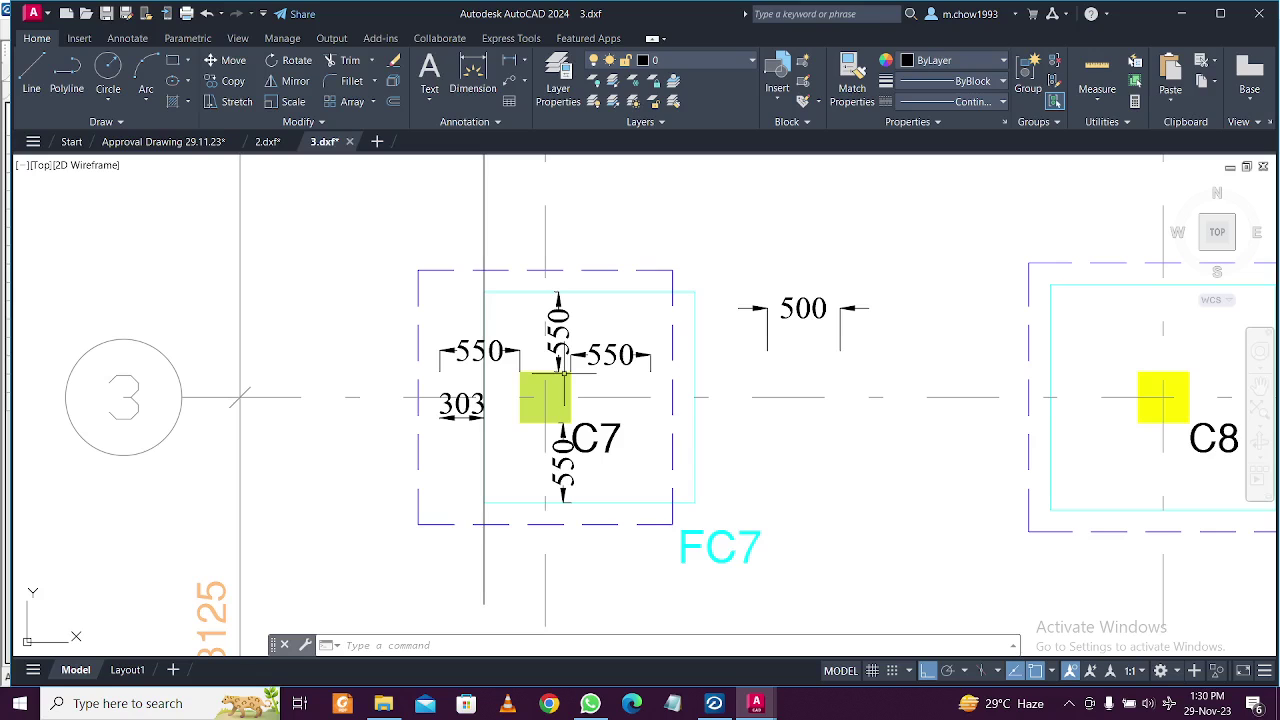
scroll(563, 375, down, 6)
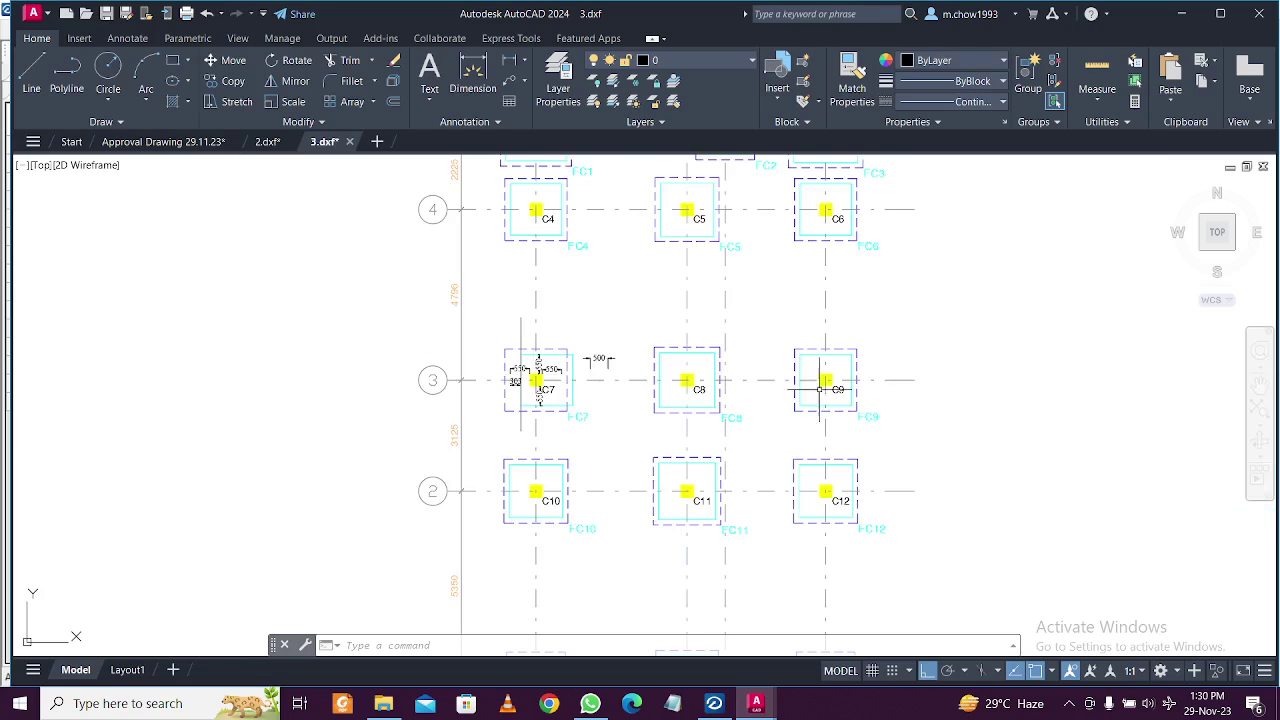
scroll(869, 380, up, 4)
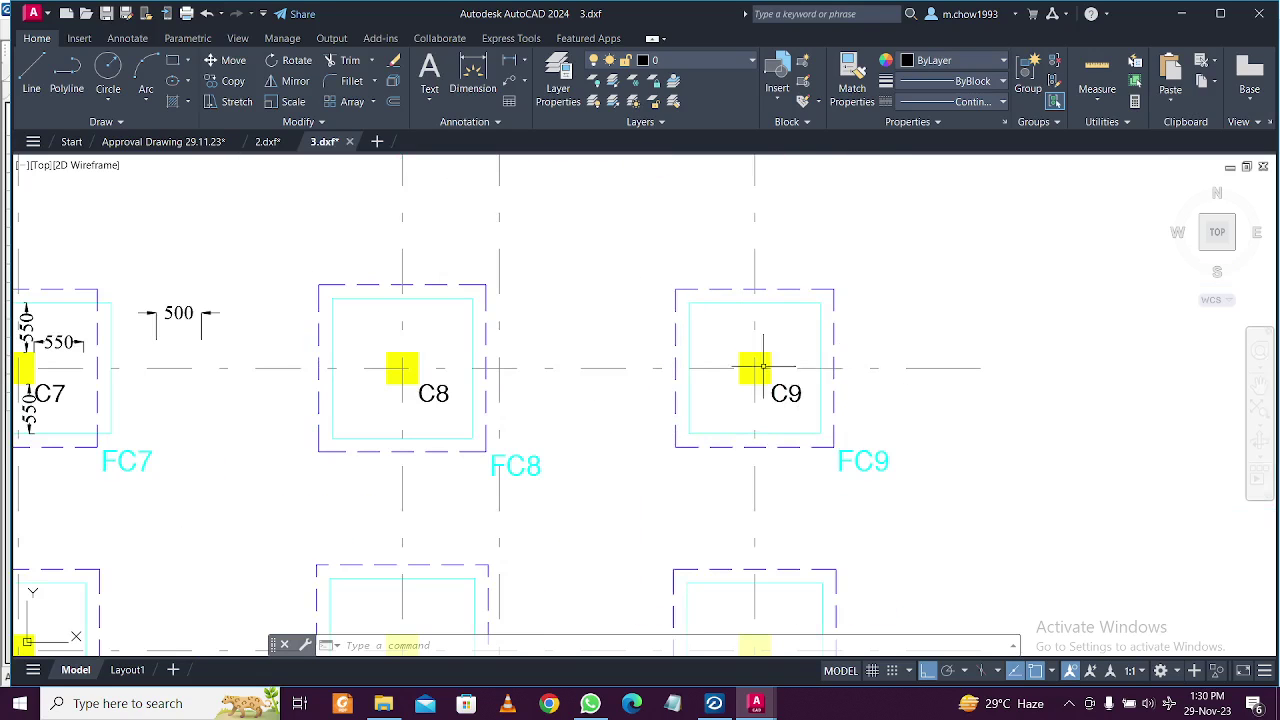
scroll(826, 348, up, 4)
click(801, 347)
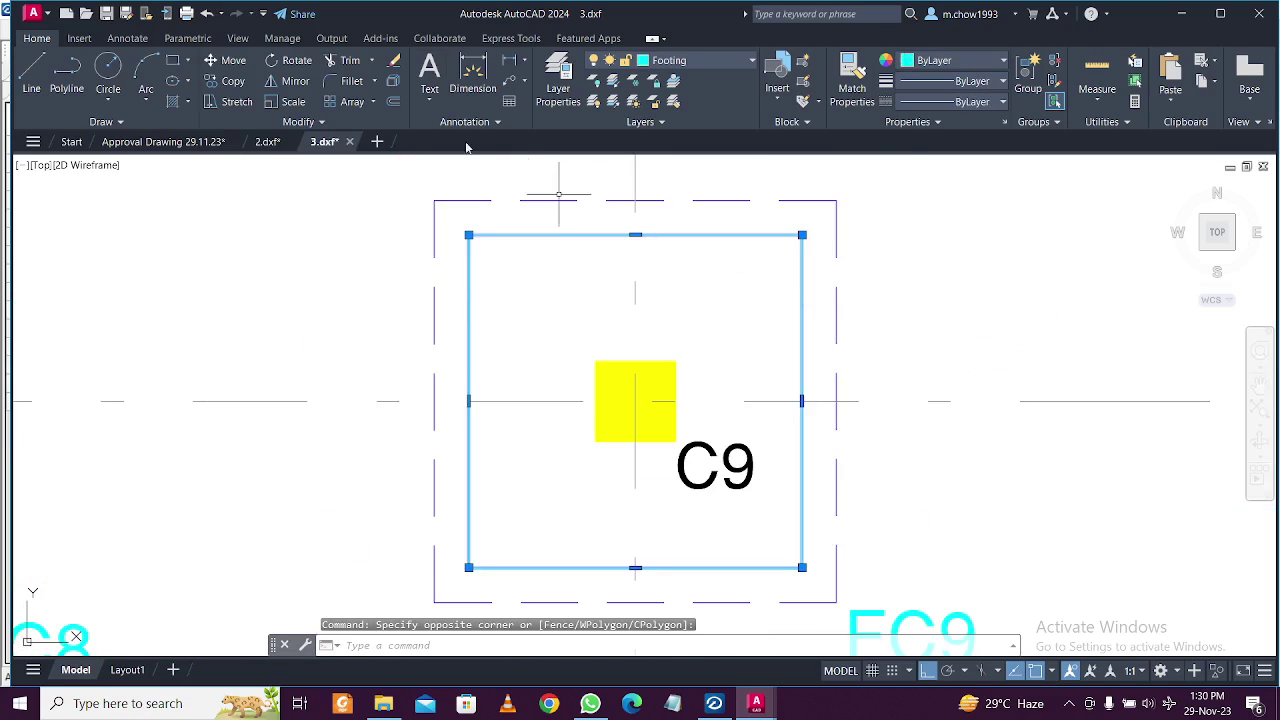
click(233, 60)
click(1090, 310)
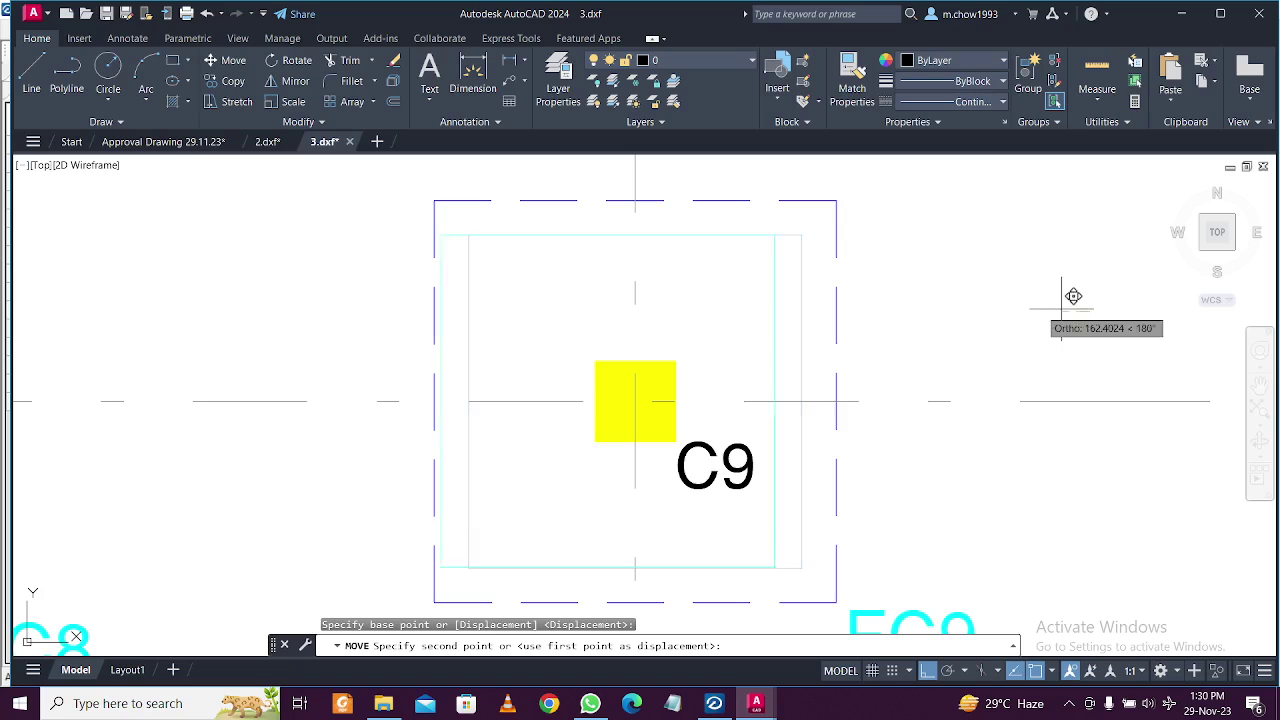
click(1000, 300)
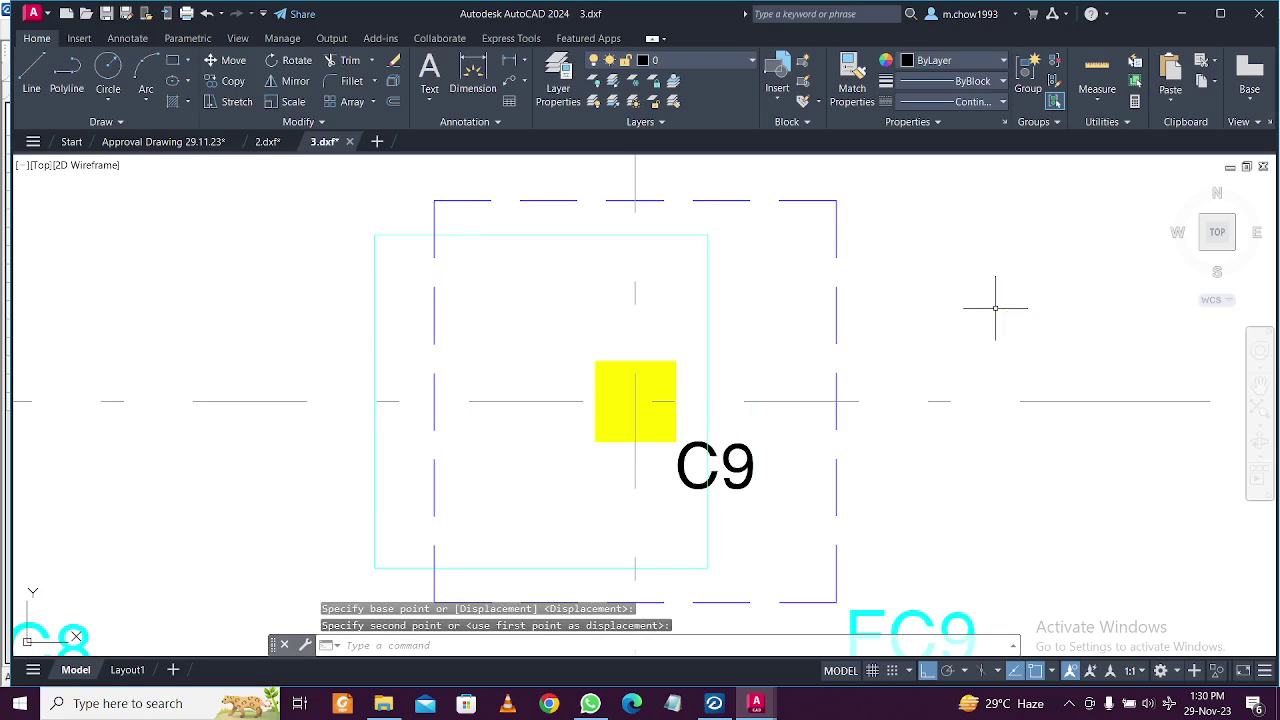
scroll(994, 300, down, 4)
middle_drag(200, 340, 955, 376)
scroll(963, 342, up, 5)
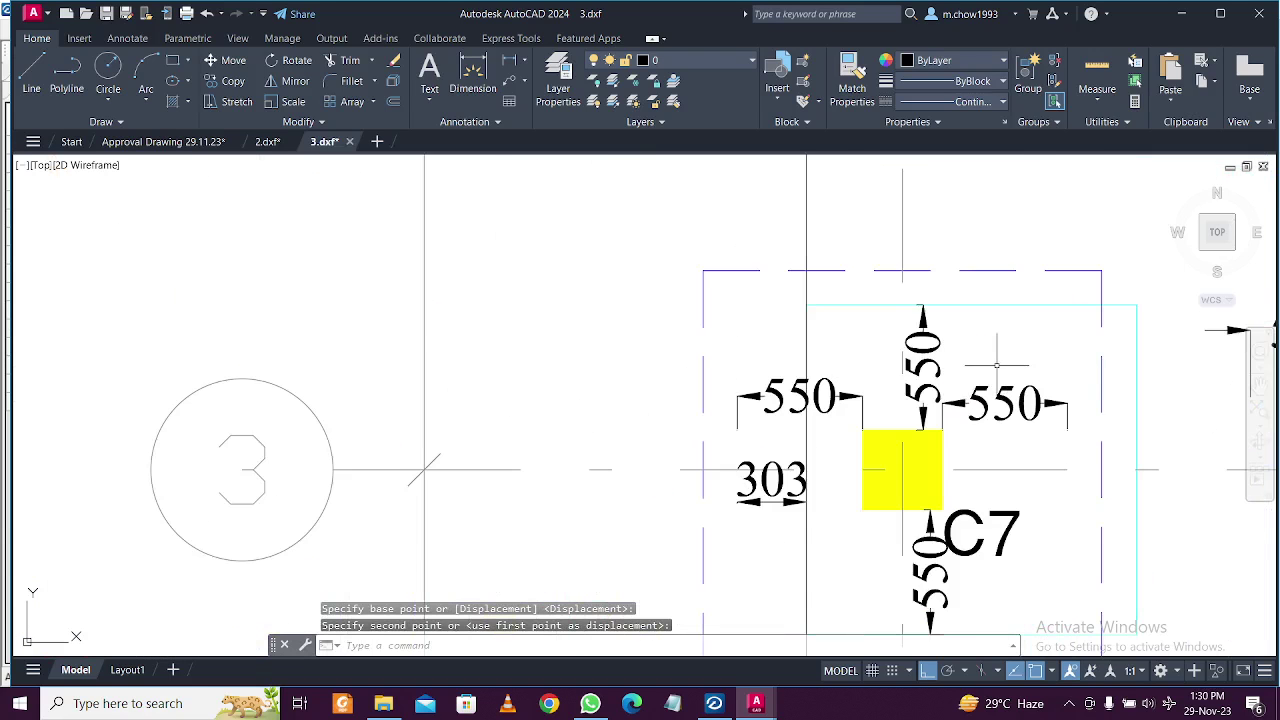
click(759, 246)
click(230, 60)
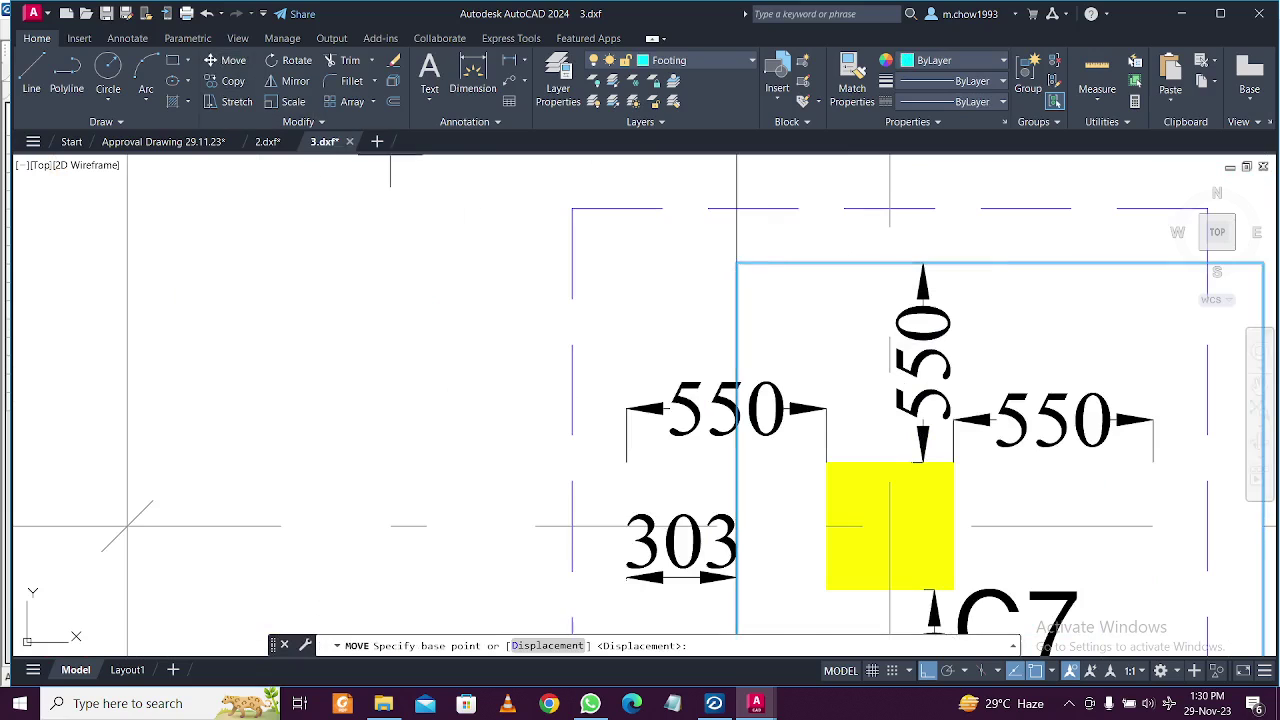
scroll(682, 382, down, 3)
click(790, 383)
key(Escape)
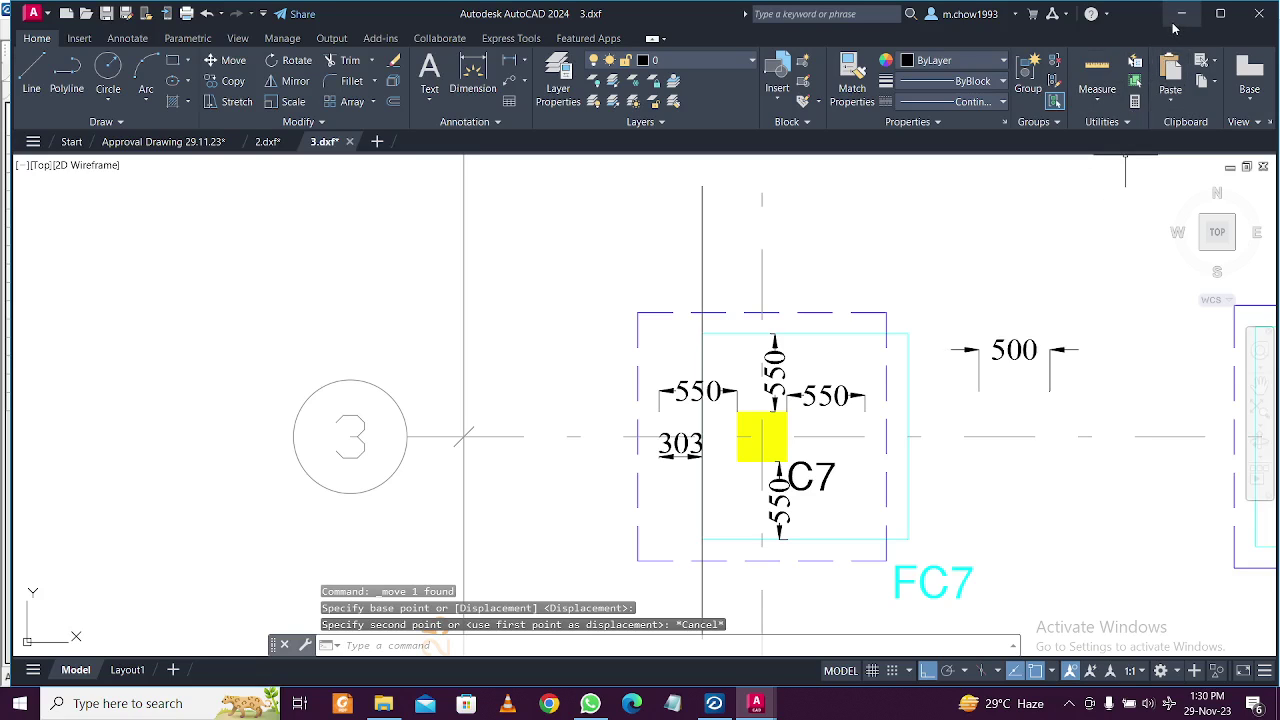
Switch back to RCDC, set column C7's plan limit along X to -300 mm, and rerun the footing design.
middle_drag(735, 417, 655, 333)
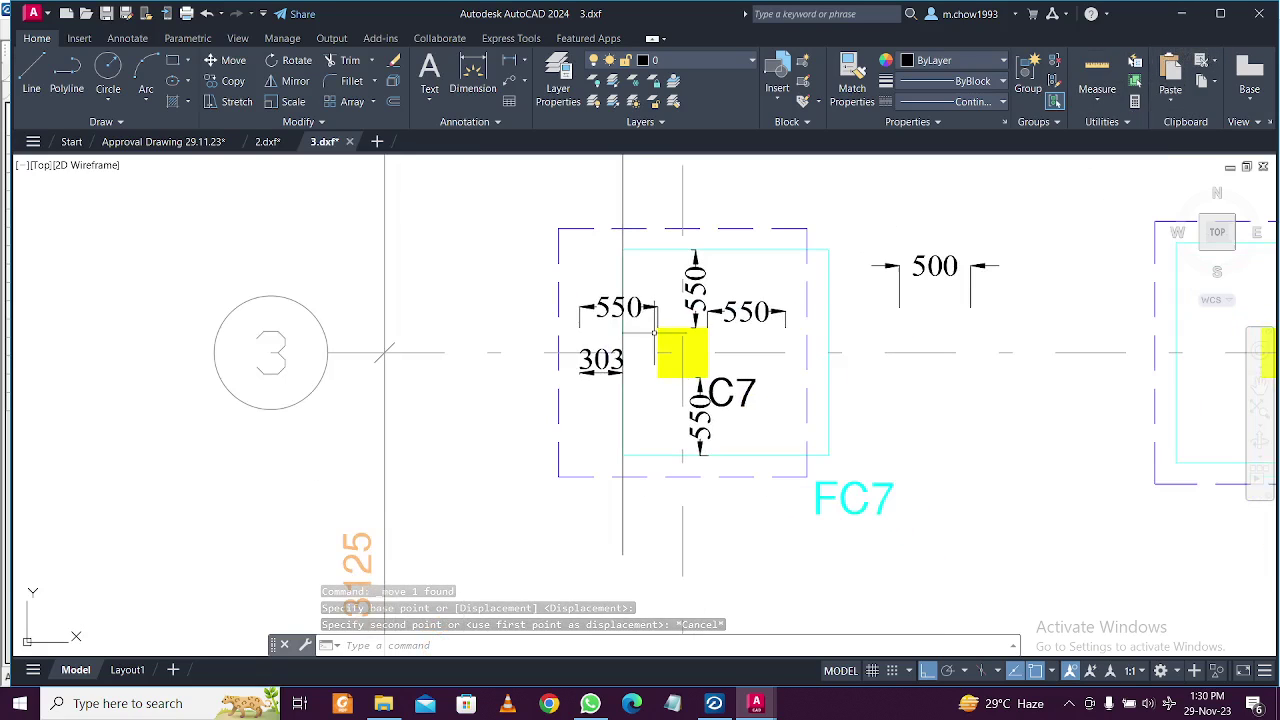
click(1181, 20)
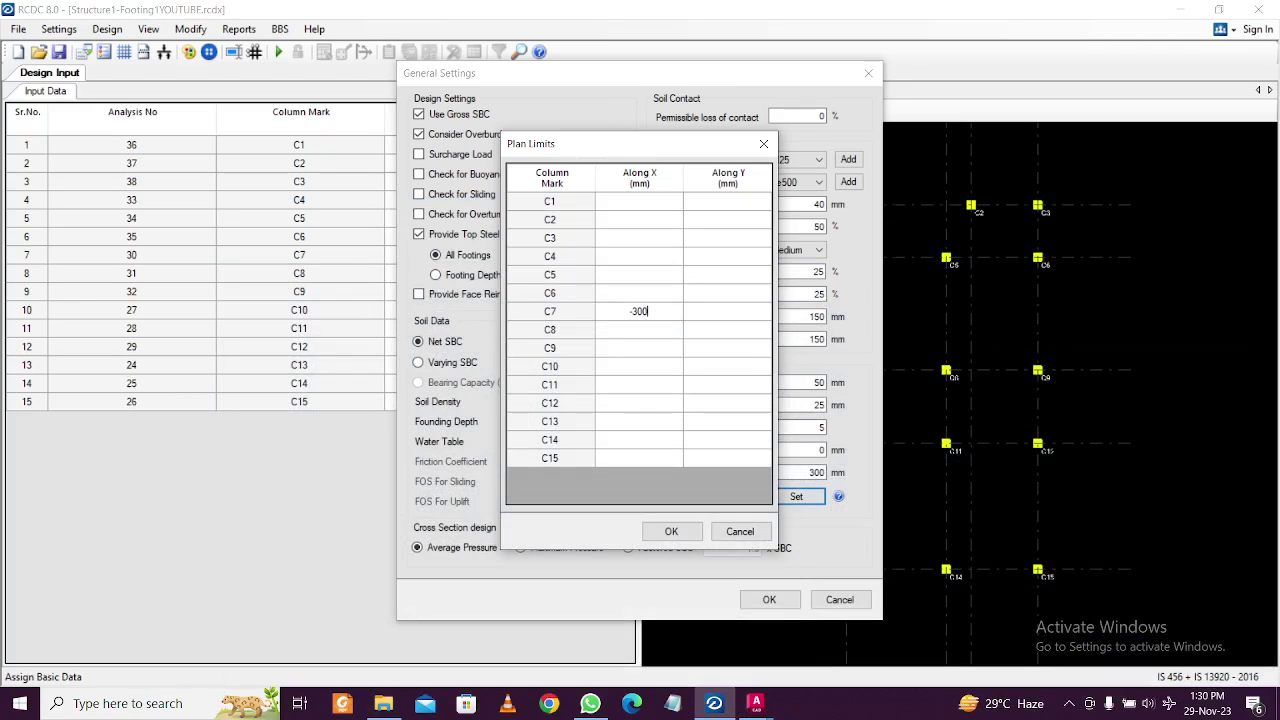
click(671, 531)
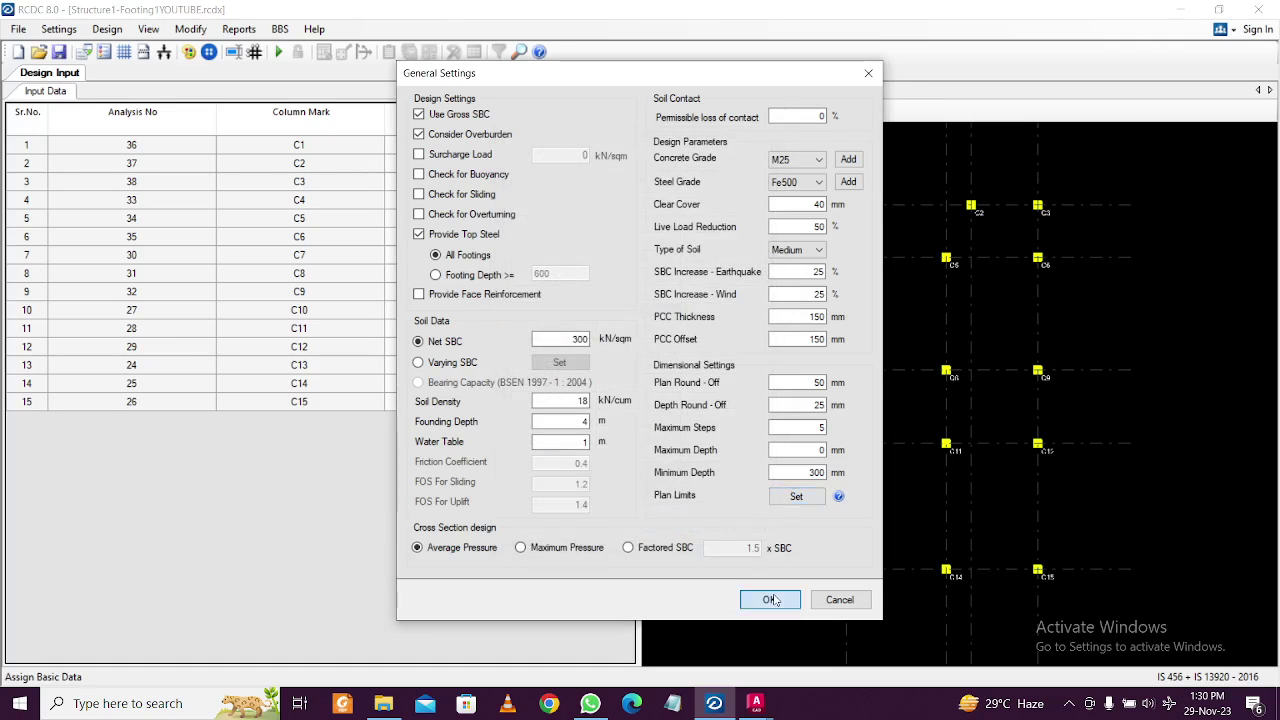
click(769, 599)
click(280, 53)
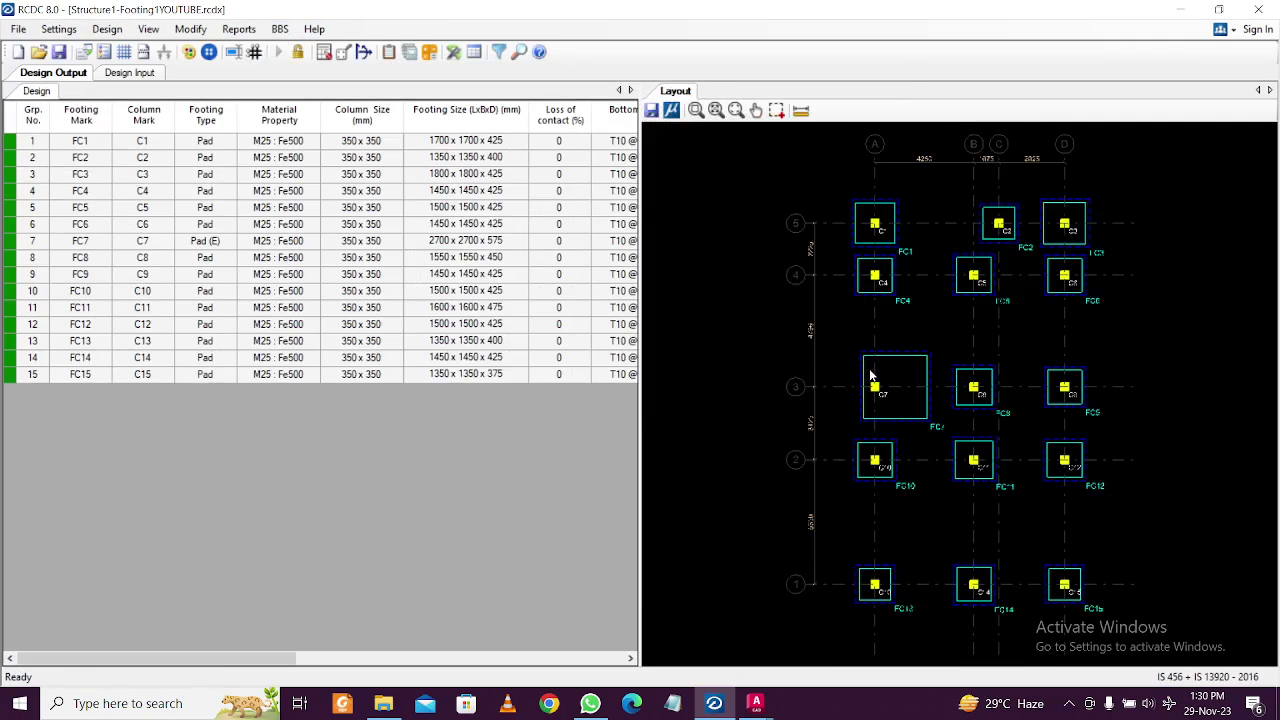
Save the redesigned footing layout as a DXF file named 4 in the RCDC Files folder.
scroll(903, 397, up, 5)
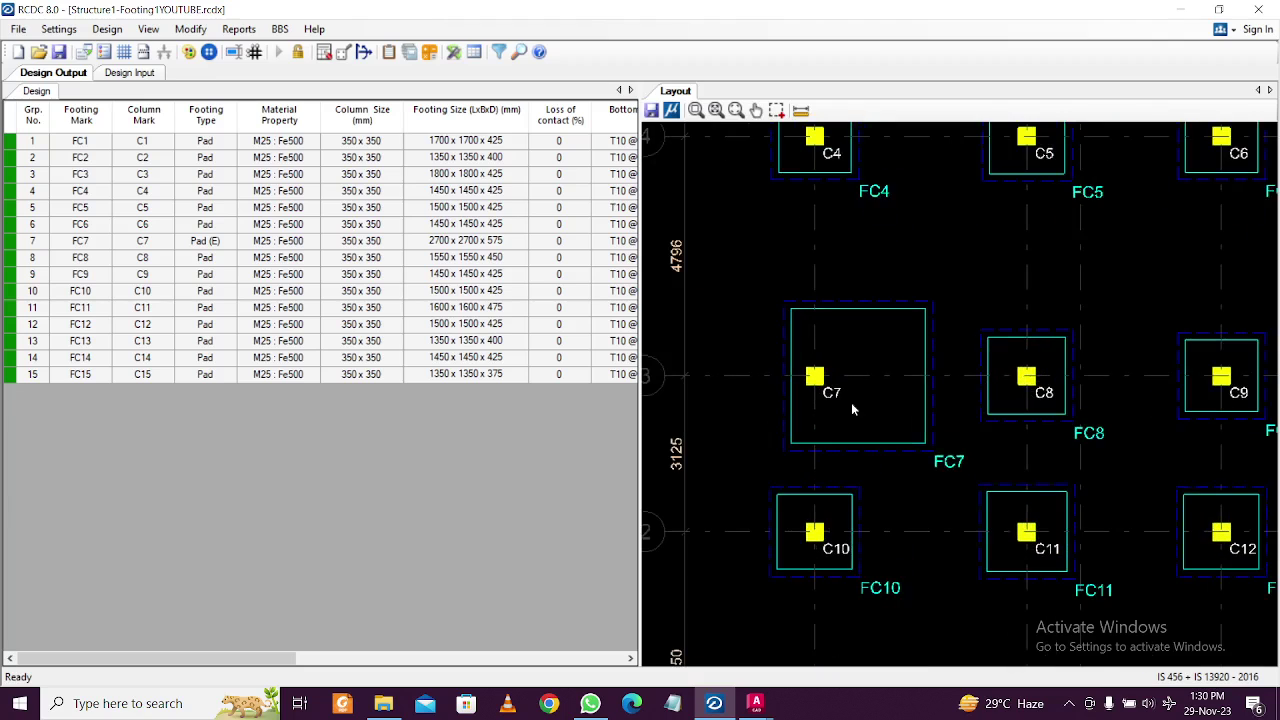
scroll(940, 380, up, 1)
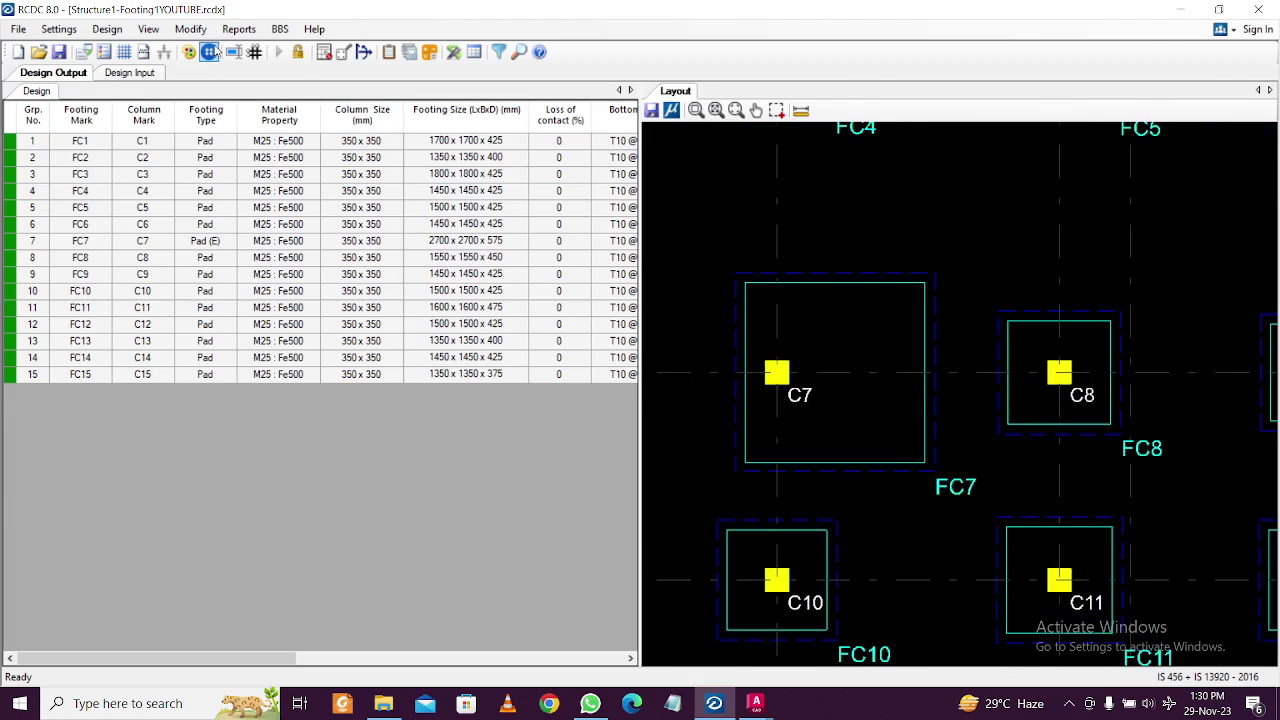
click(652, 114)
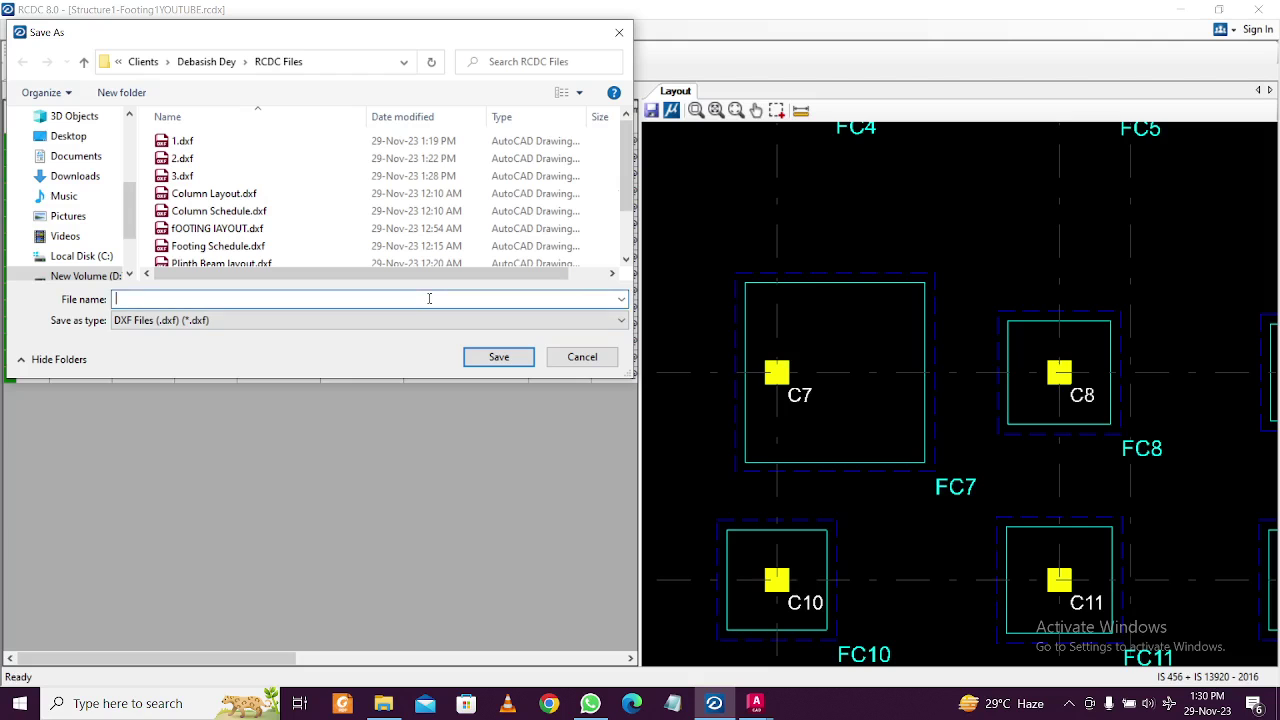
text(4)
click(498, 357)
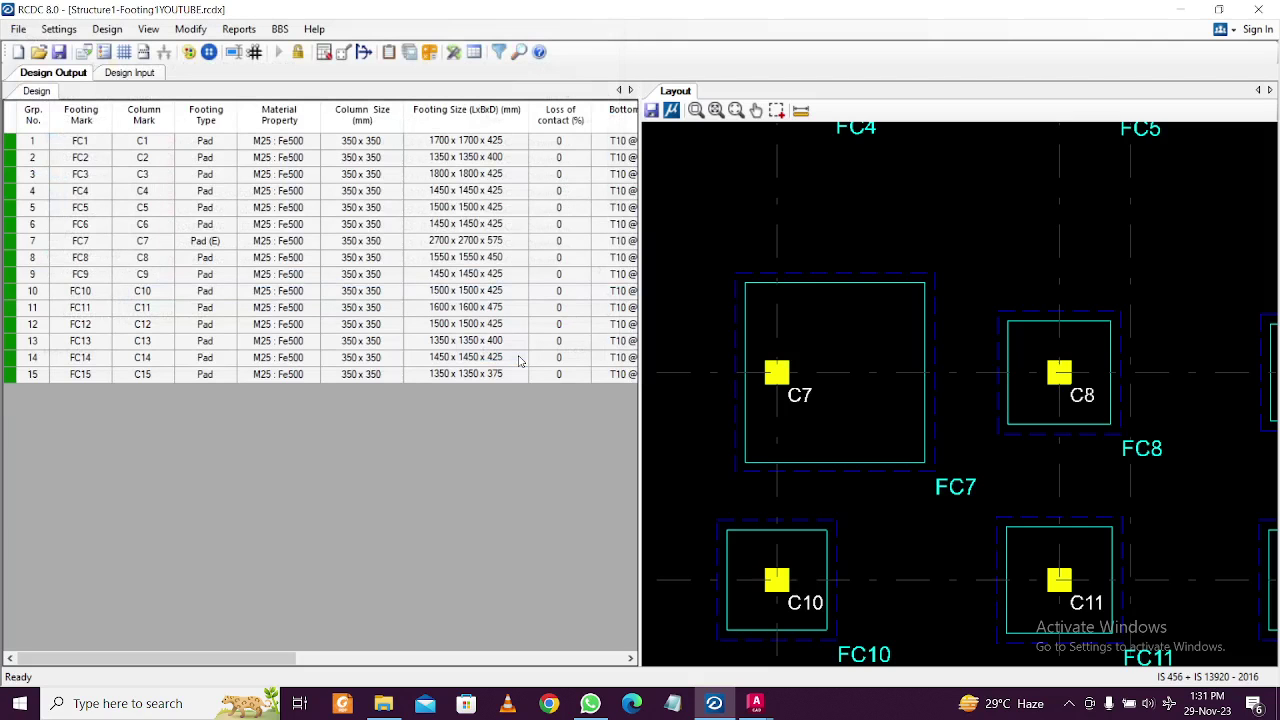
Open 4.dxf from the RCDC Files folder in AutoCAD and paste the copied 500 dimension inside footing FC7.
click(383, 703)
double_click(370, 163)
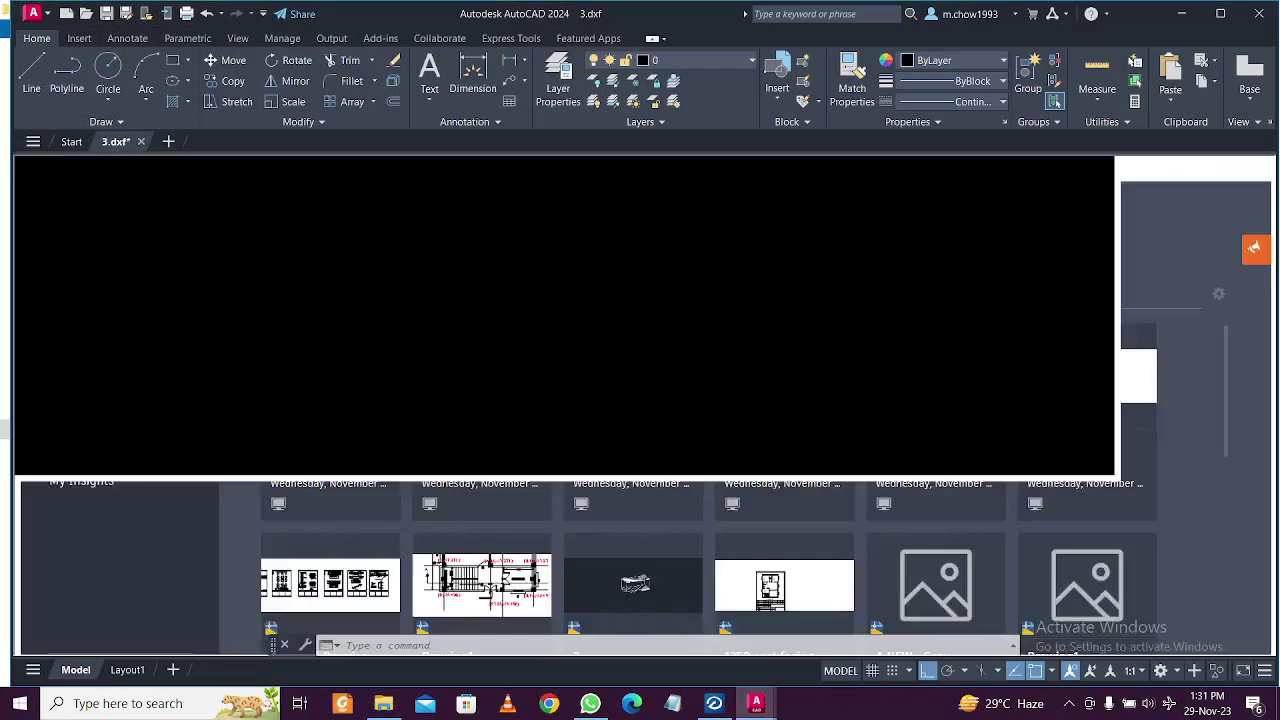
scroll(337, 286, up, 3)
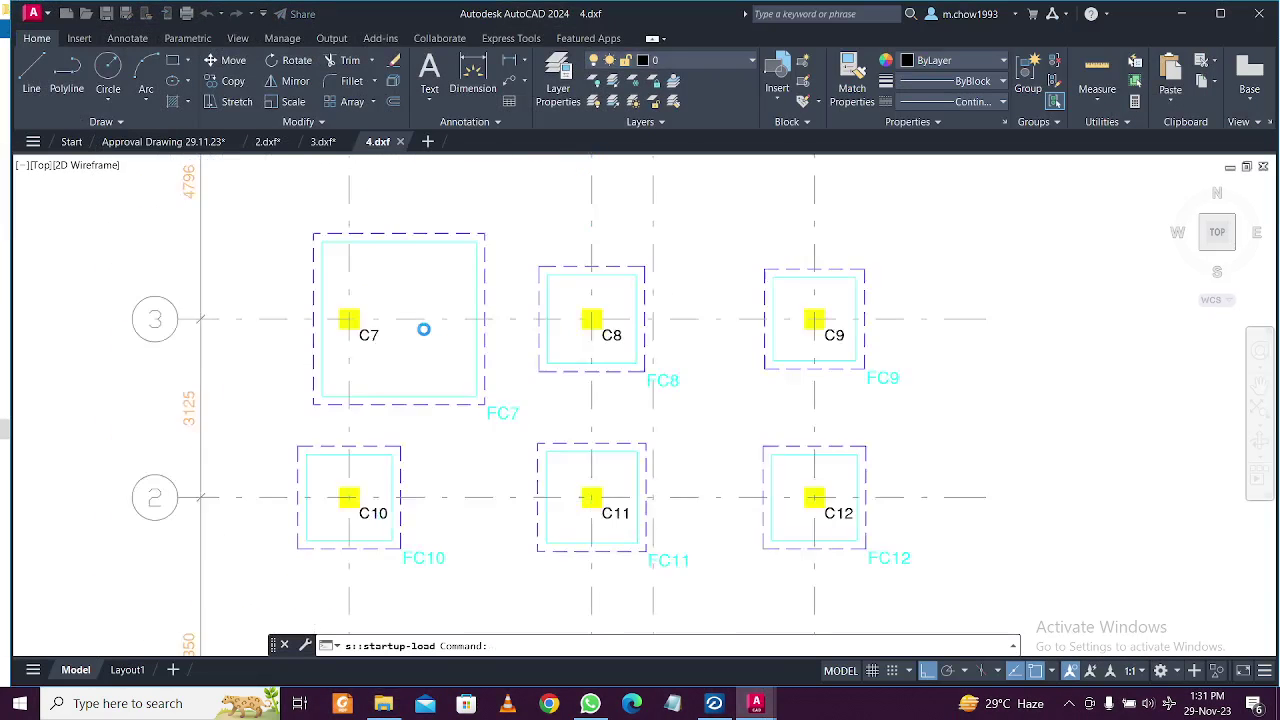
scroll(424, 329, up, 2)
key(ctrl+v)
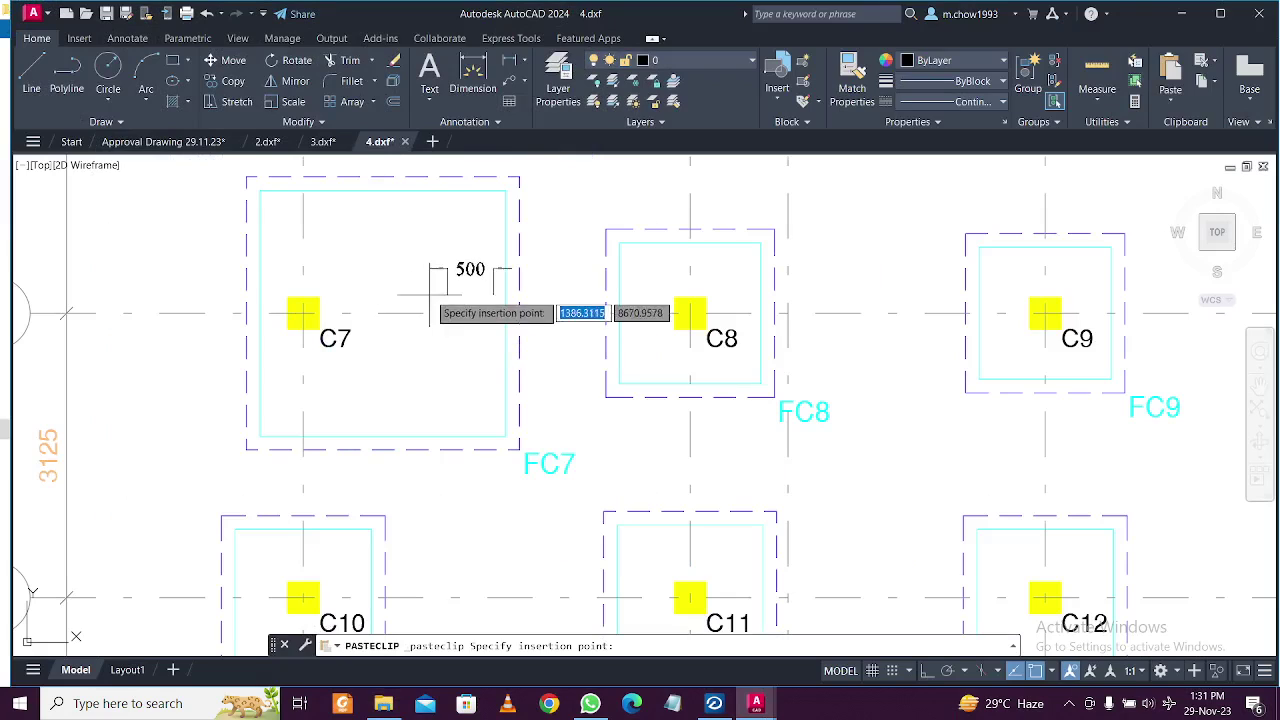
scroll(272, 296, up, 4)
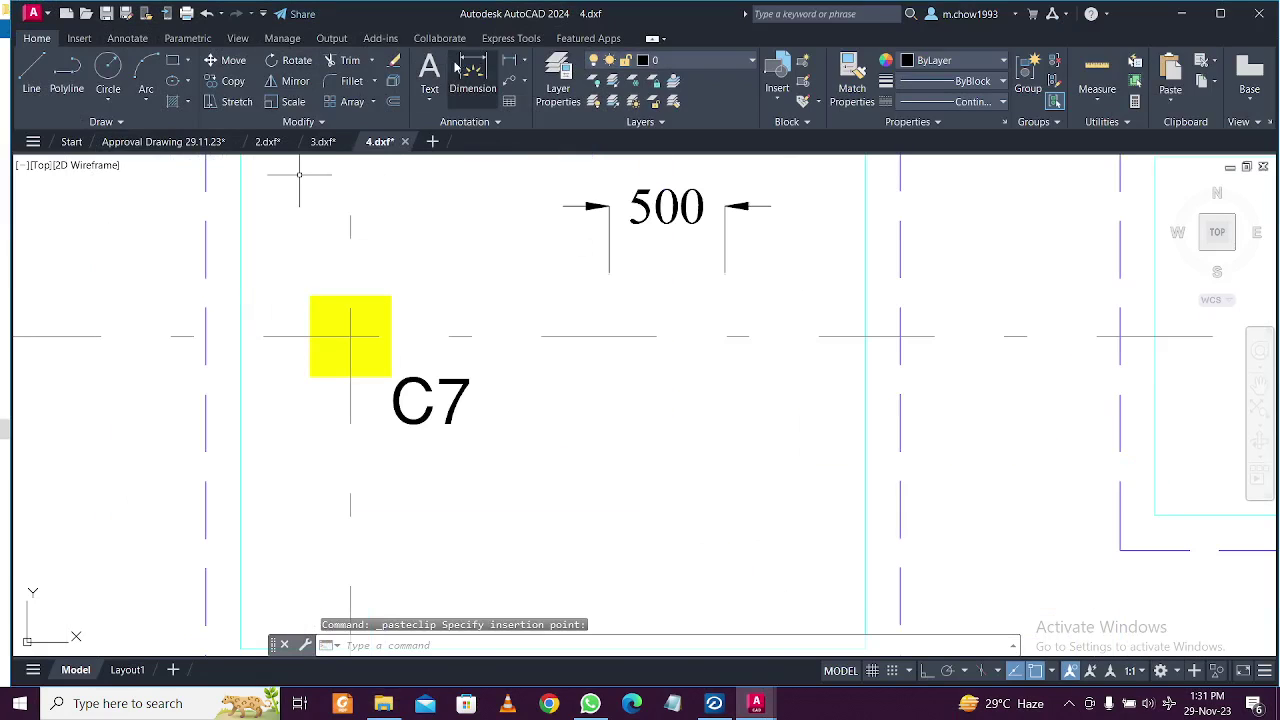
Add linear dimensions for the horizontal distances from both sides of column C7 to footing FC7's inner outline.
click(509, 60)
click(311, 297)
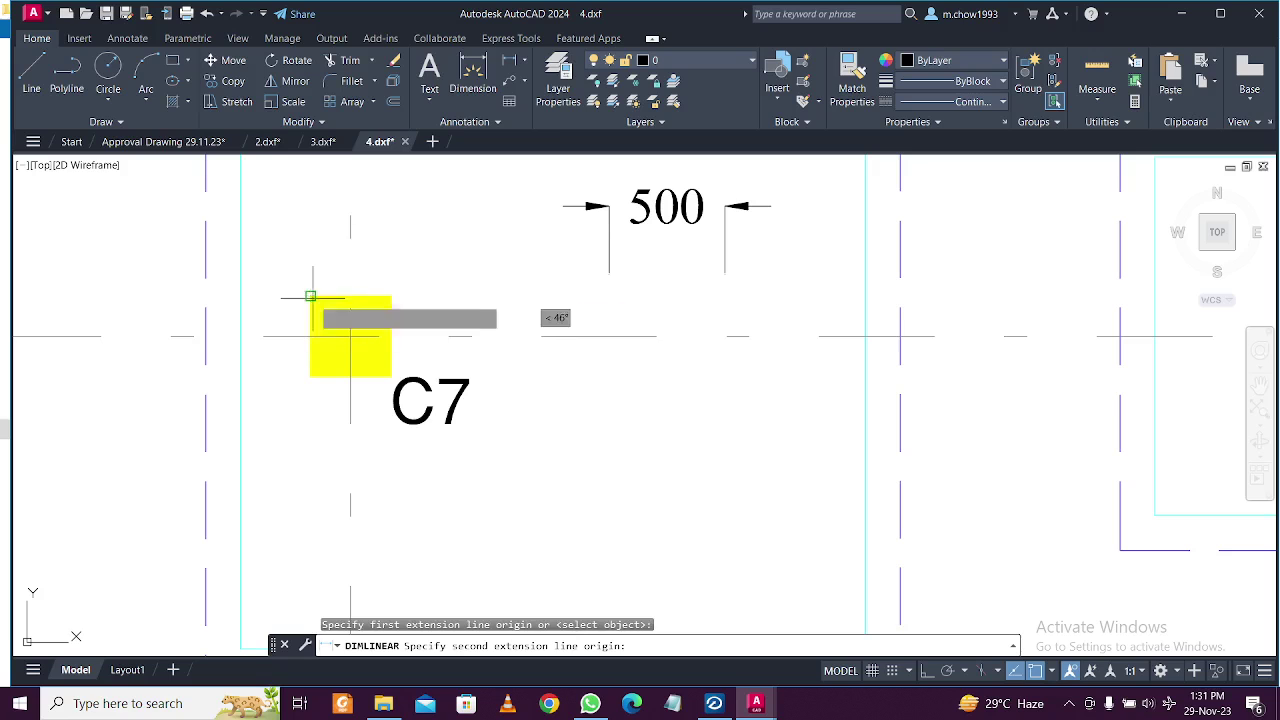
click(240, 296)
click(389, 290)
key(Return)
click(390, 296)
scroll(450, 300, down, 2)
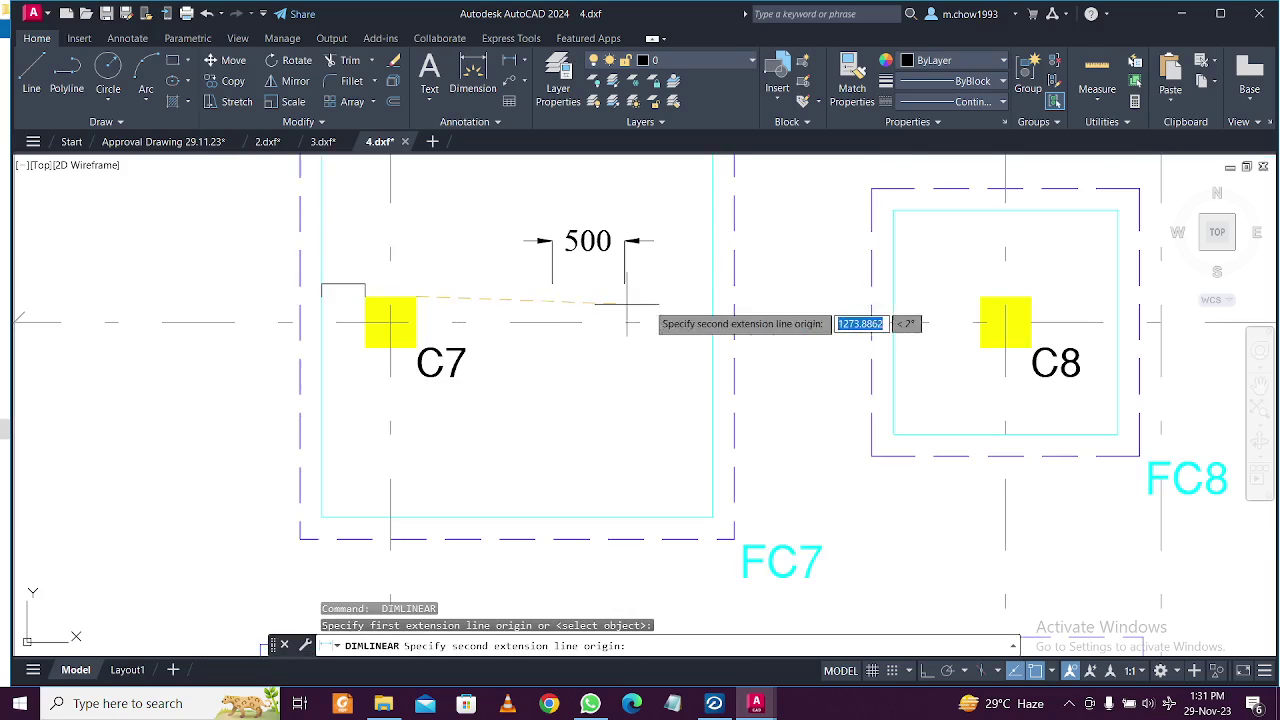
click(927, 670)
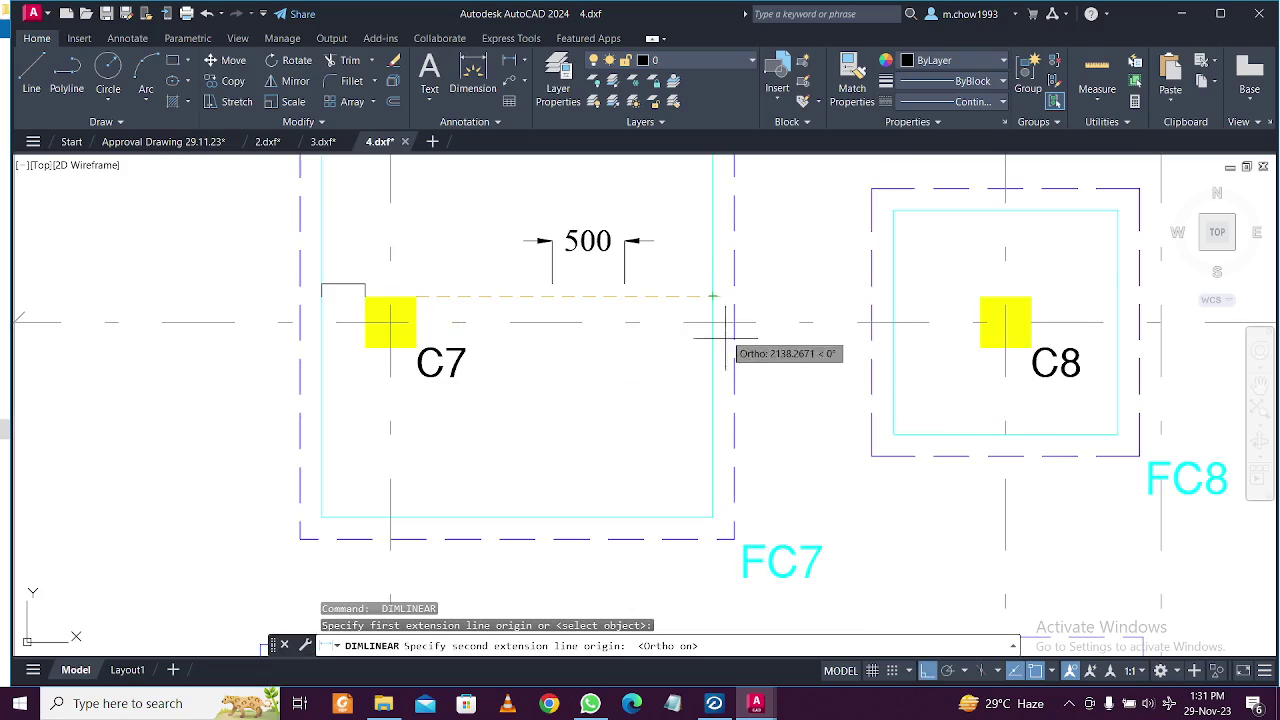
click(712, 296)
click(705, 296)
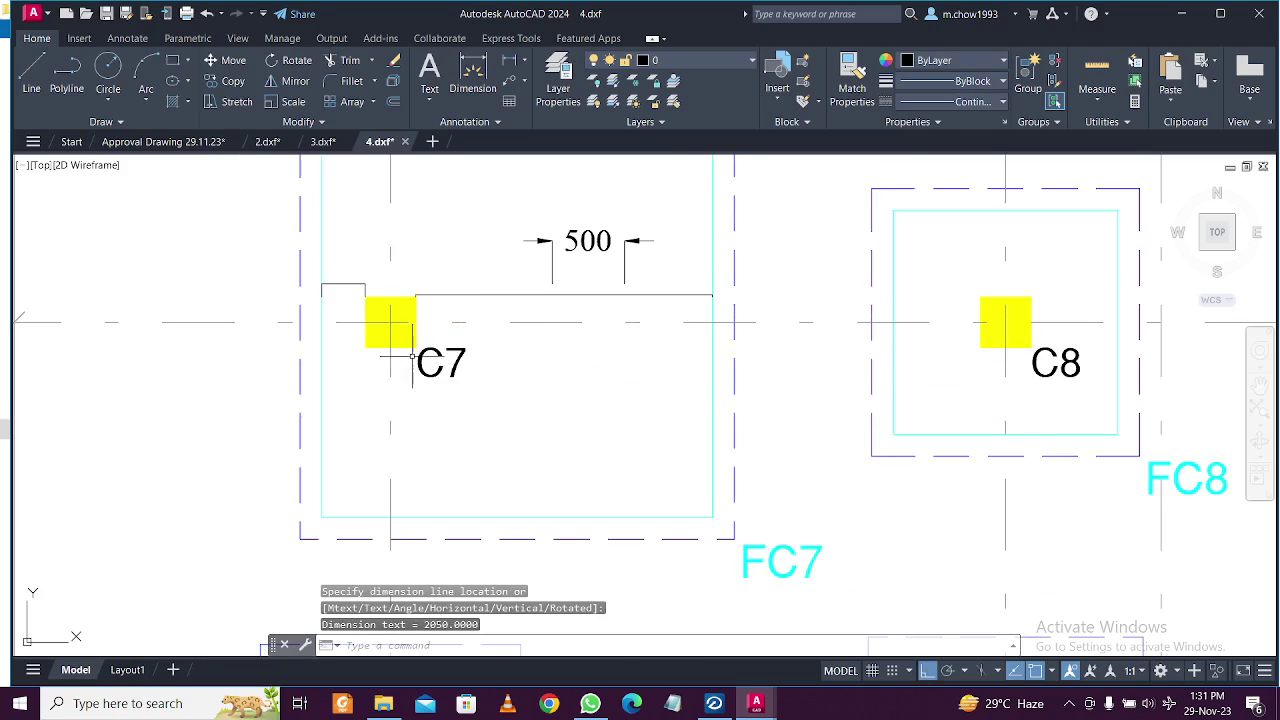
Add linear dimensions for the vertical distances from column C7 to the lower and upper edges of FC7's inner outline.
key(Return)
click(416, 348)
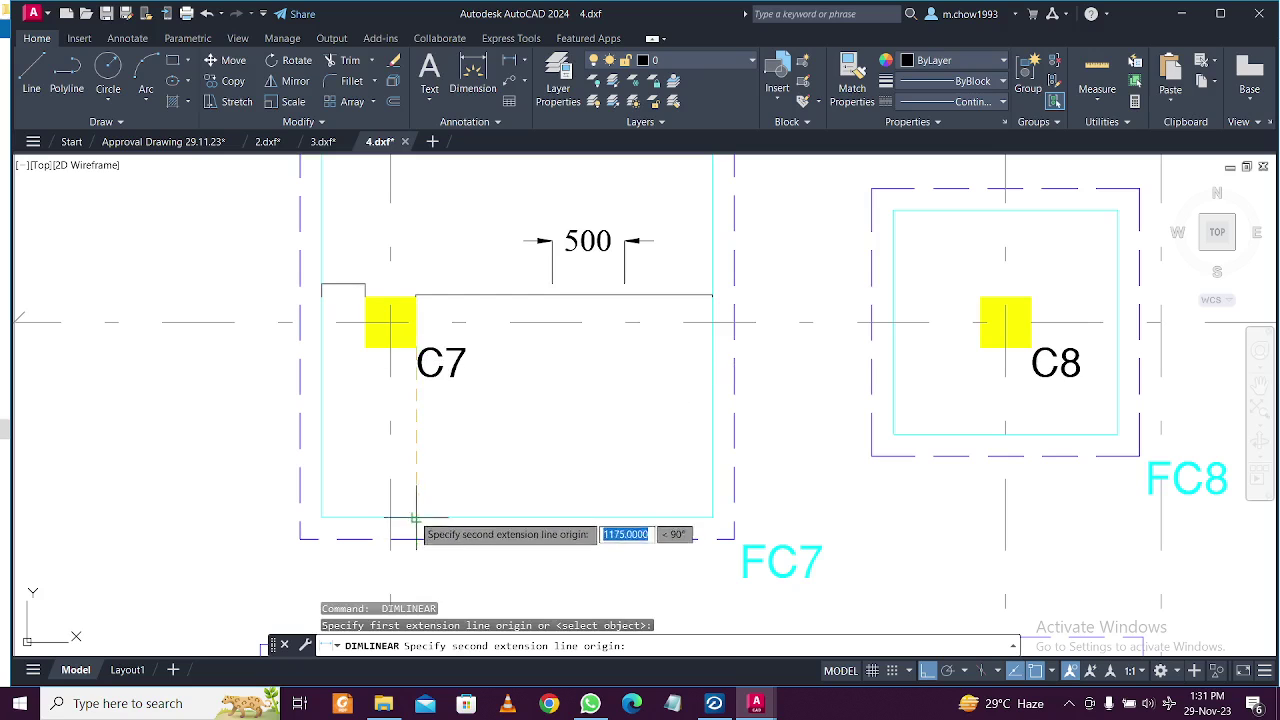
click(417, 517)
middle_drag(417, 480, 441, 571)
key(Escape)
key(Return)
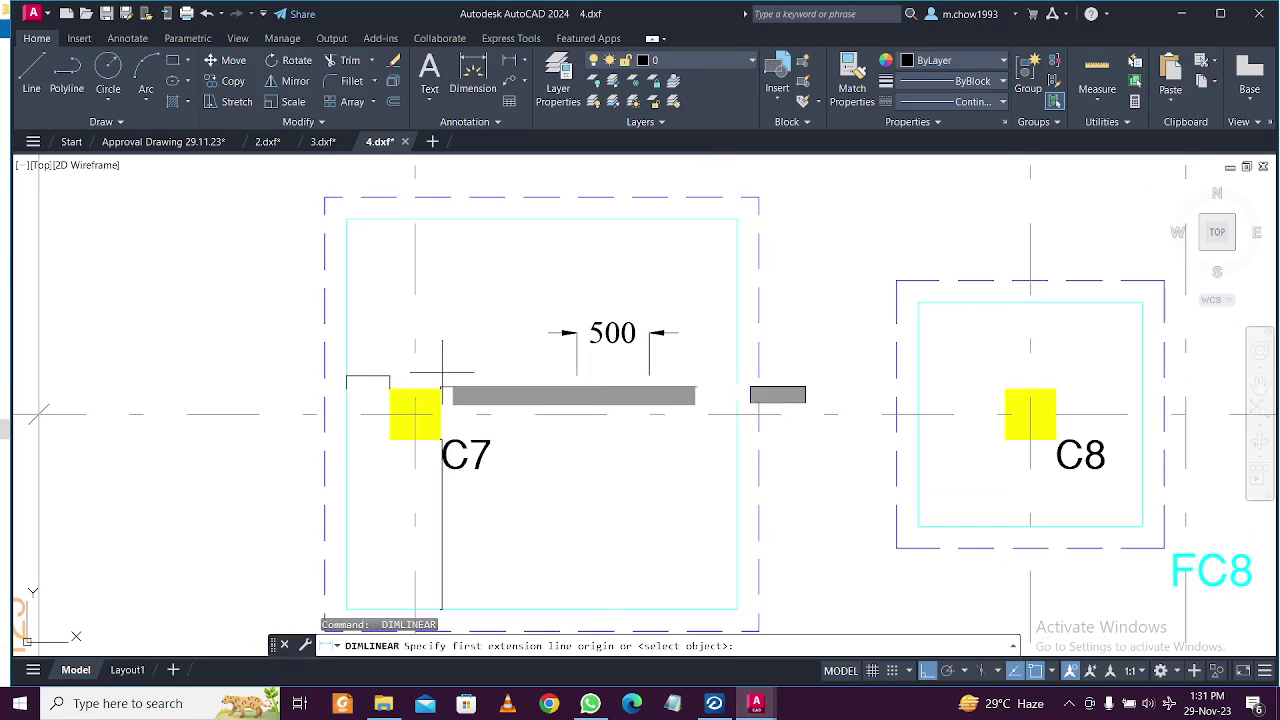
click(442, 387)
click(442, 219)
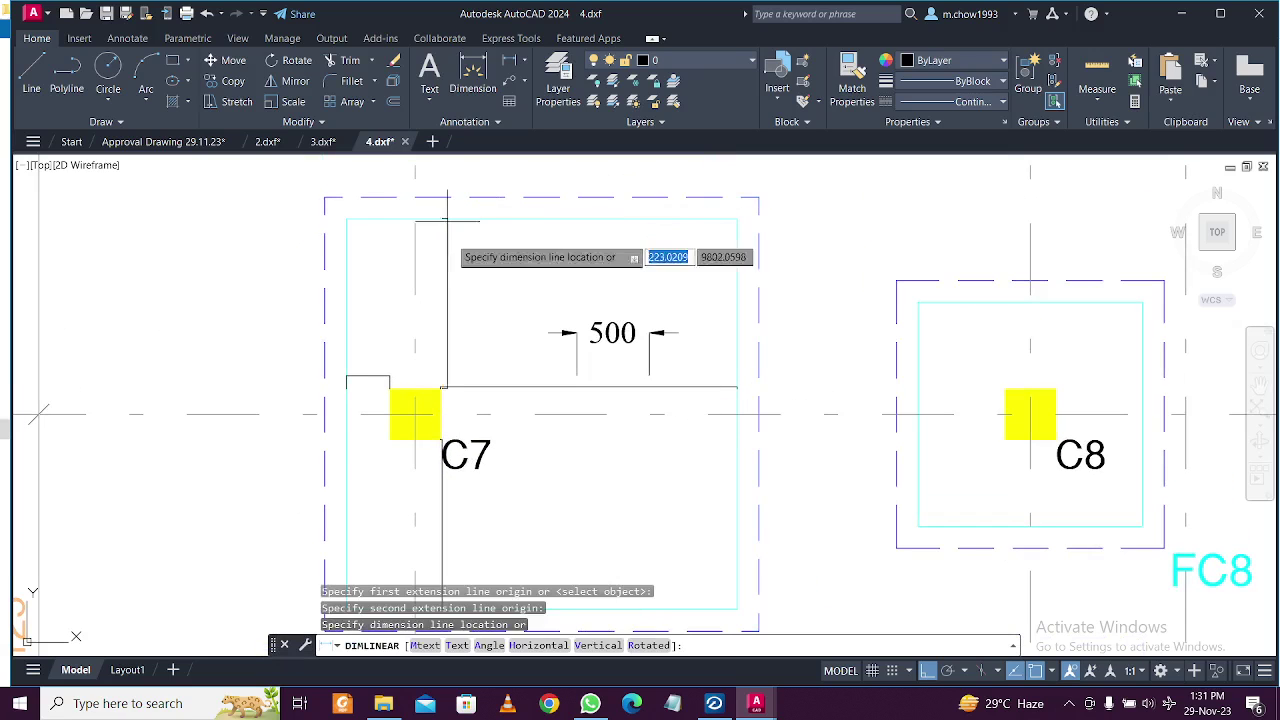
click(457, 300)
Match the properties of the pasted 500 dimension onto the four new dimensions around column C7.
click(573, 301)
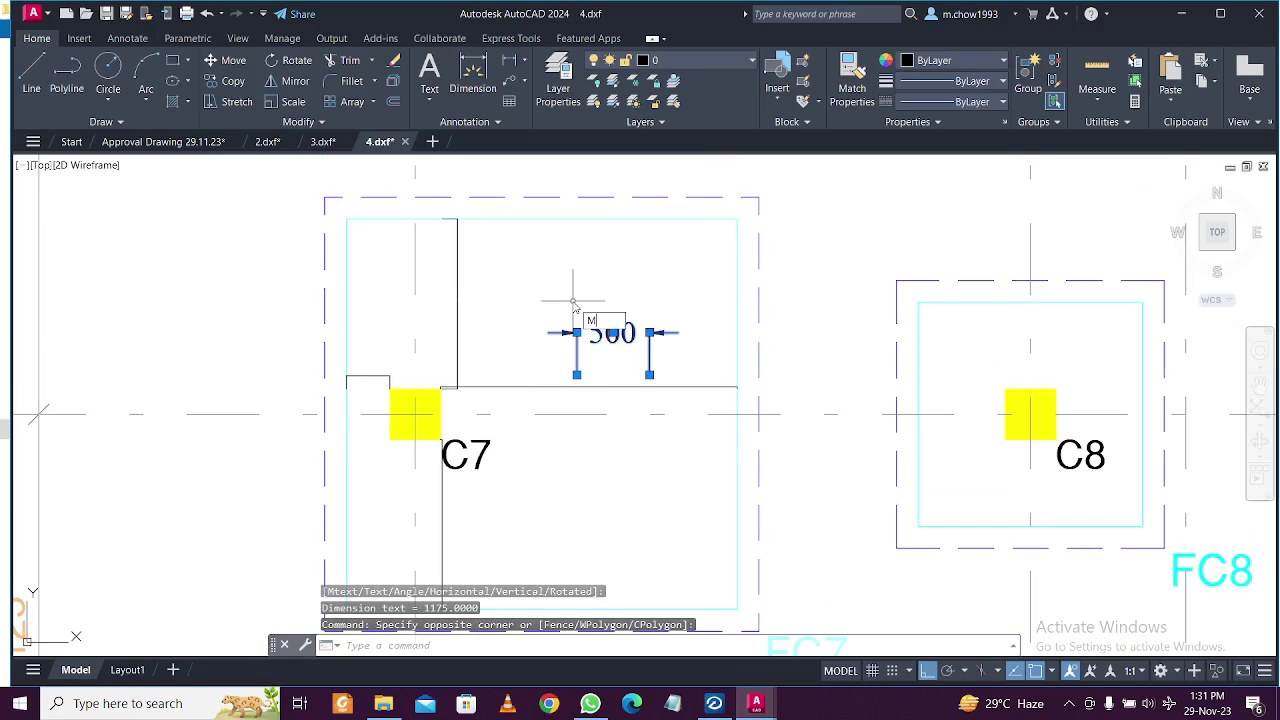
text(MA)
key(Return)
click(471, 265)
click(448, 290)
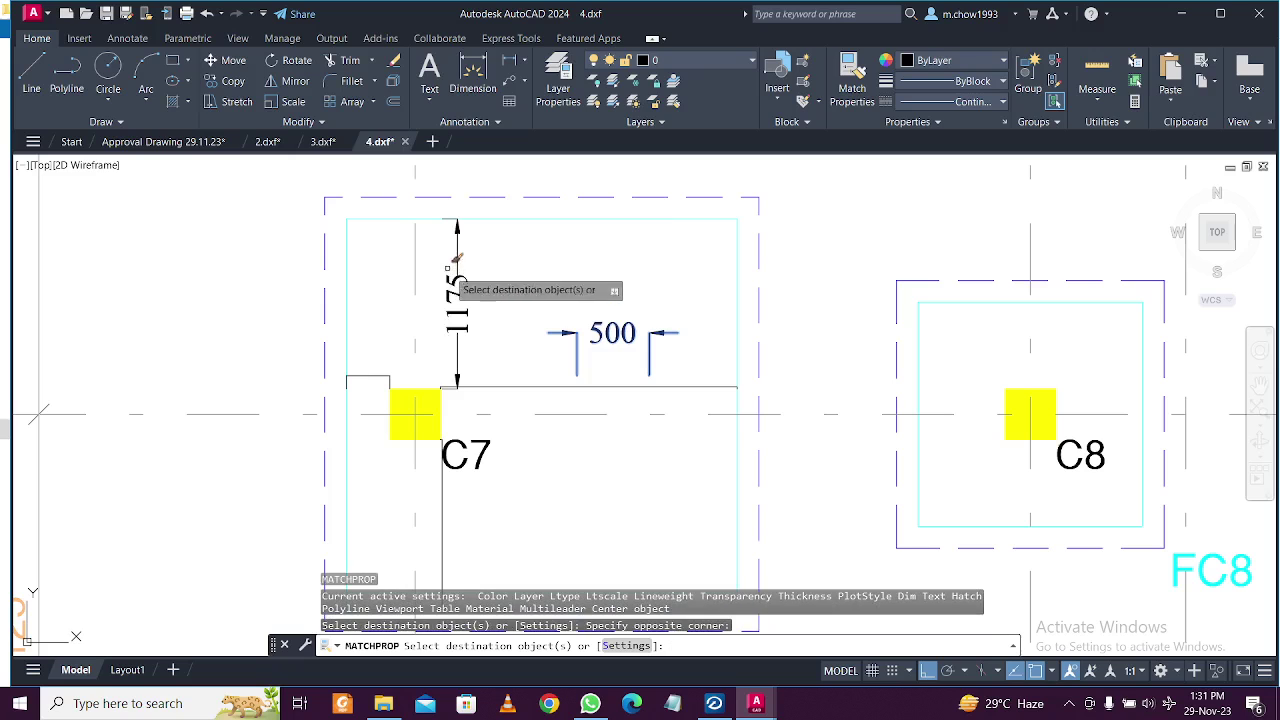
click(490, 387)
click(372, 377)
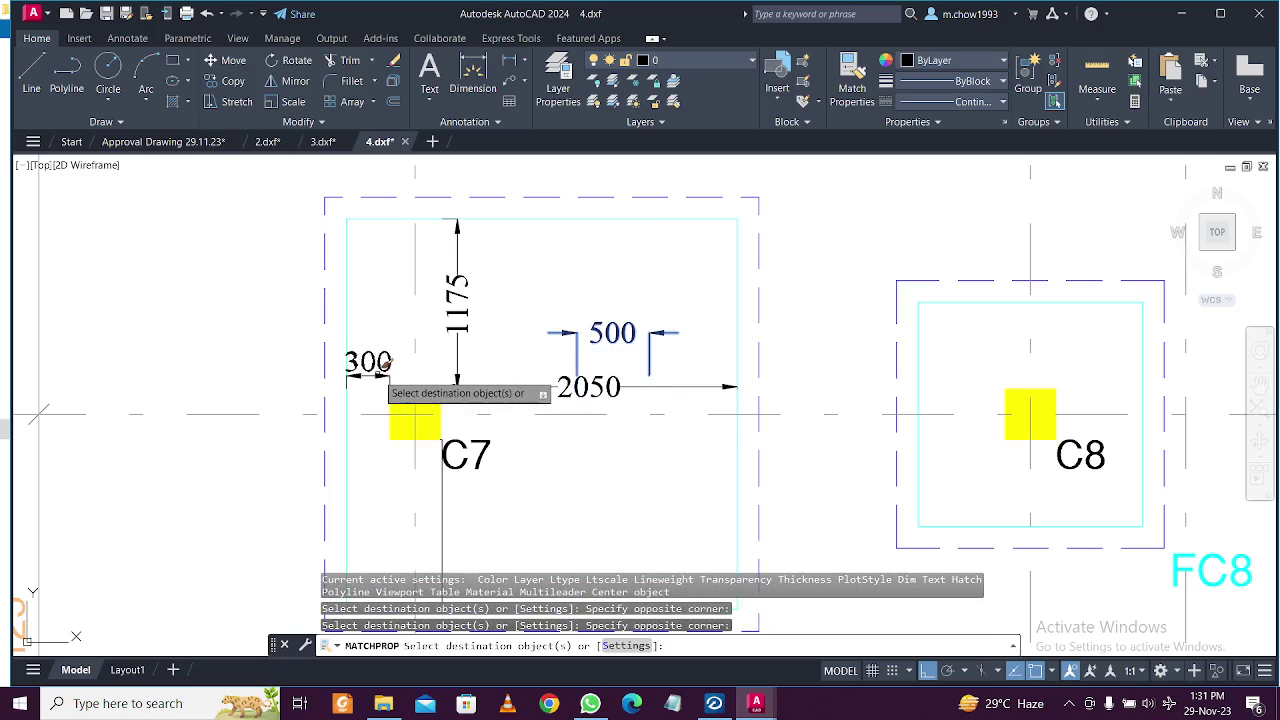
click(455, 493)
click(430, 520)
key(Escape)
middle_drag(470, 451, 477, 440)
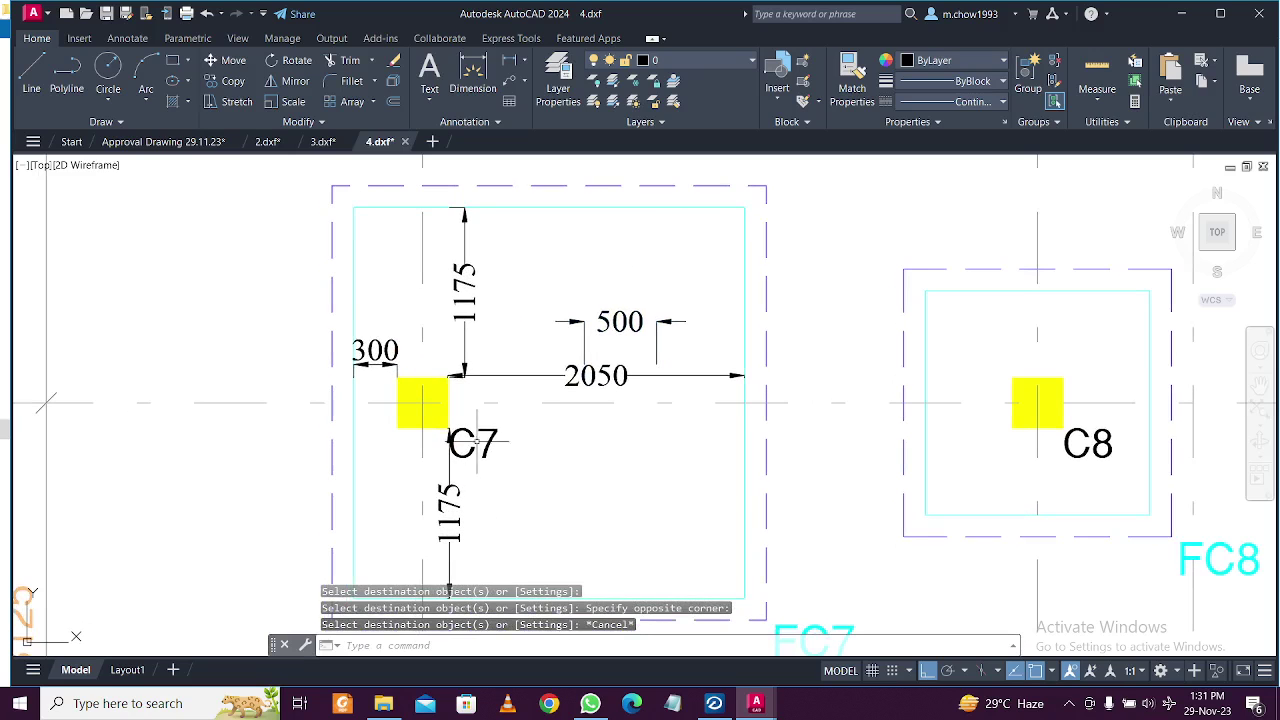
Examine the dimensions between column C7 and footing FC7's edges, and compare FC7 with the neighbouring footings FC8 and FC9.
scroll(387, 368, up, 2)
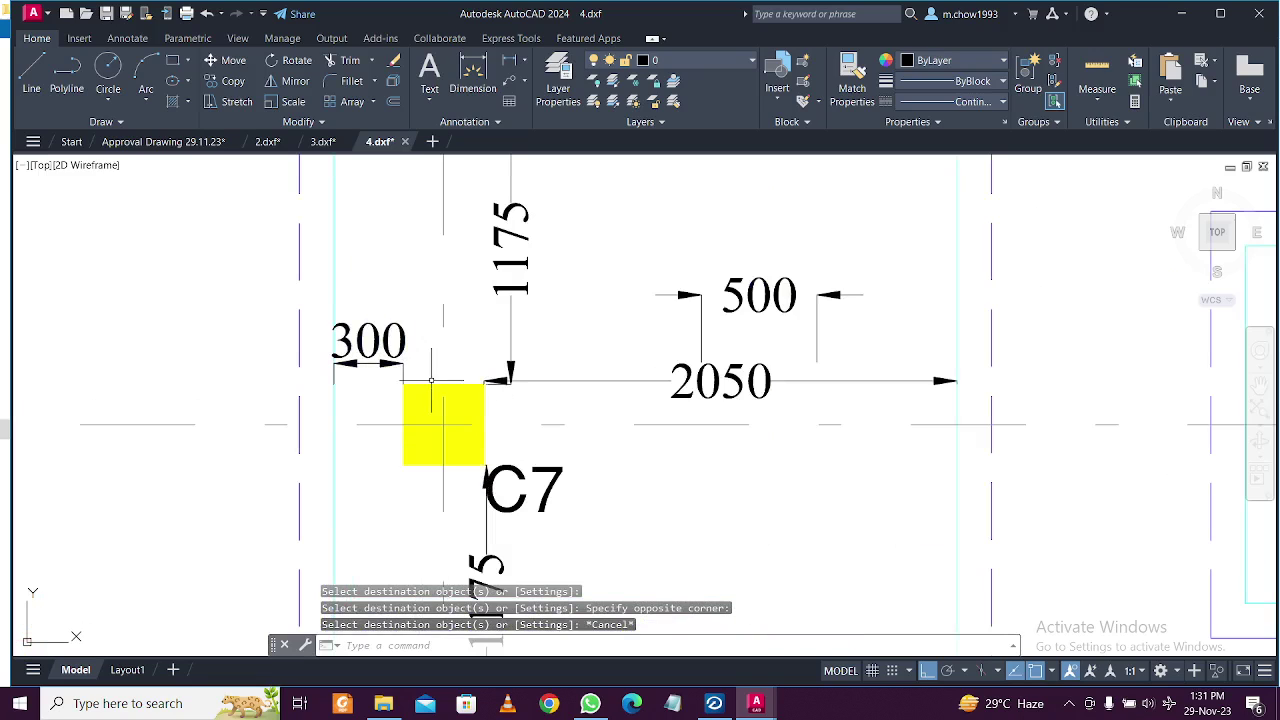
scroll(387, 372, up, 2)
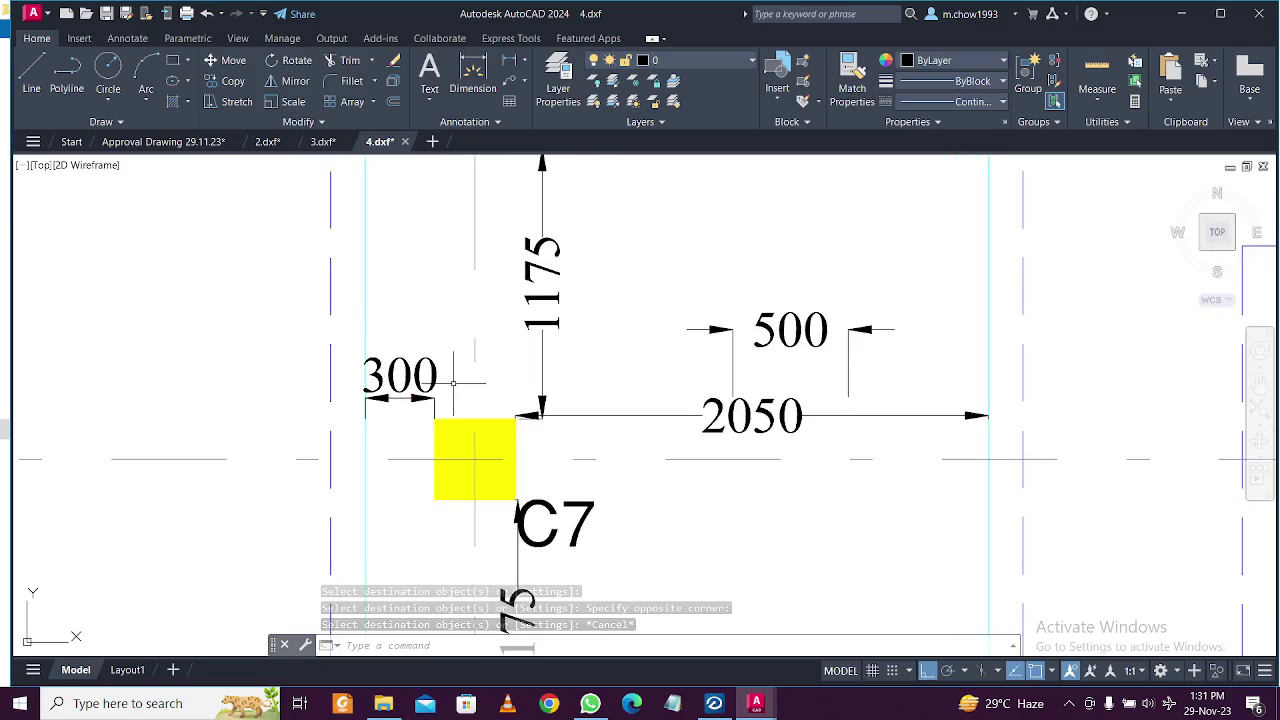
click(446, 391)
click(414, 307)
key(Escape)
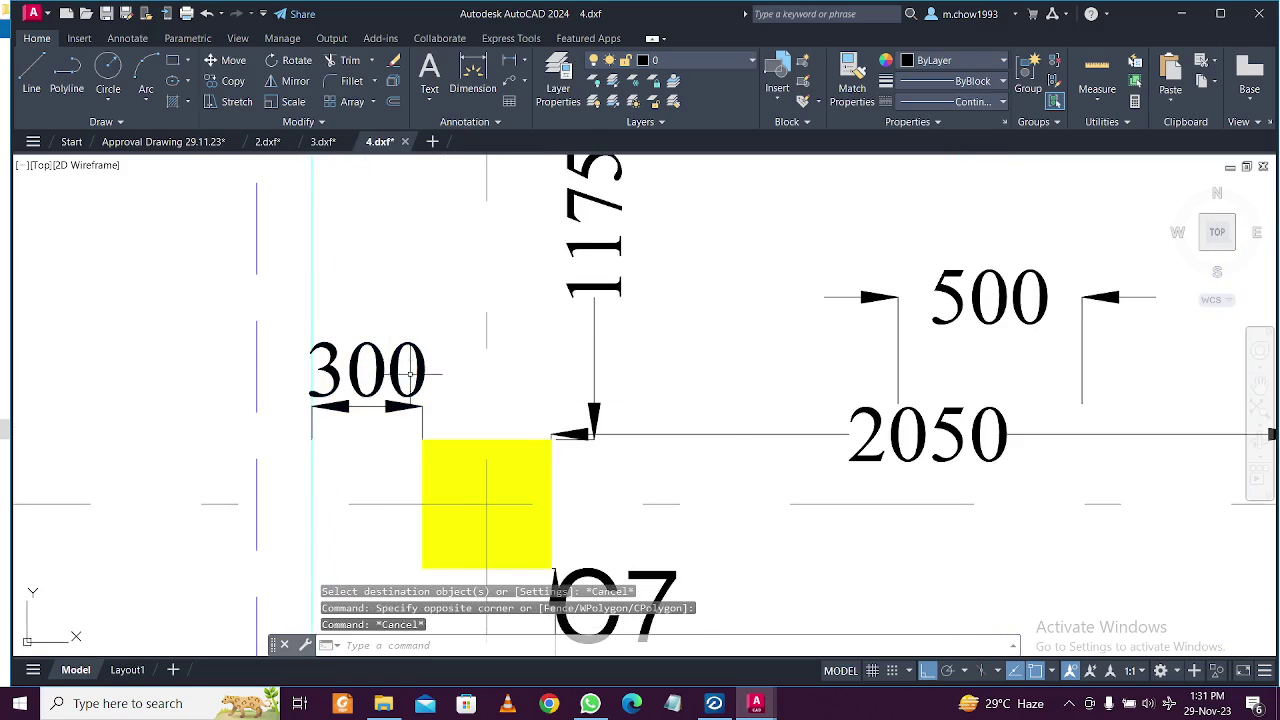
scroll(409, 363, down, 4)
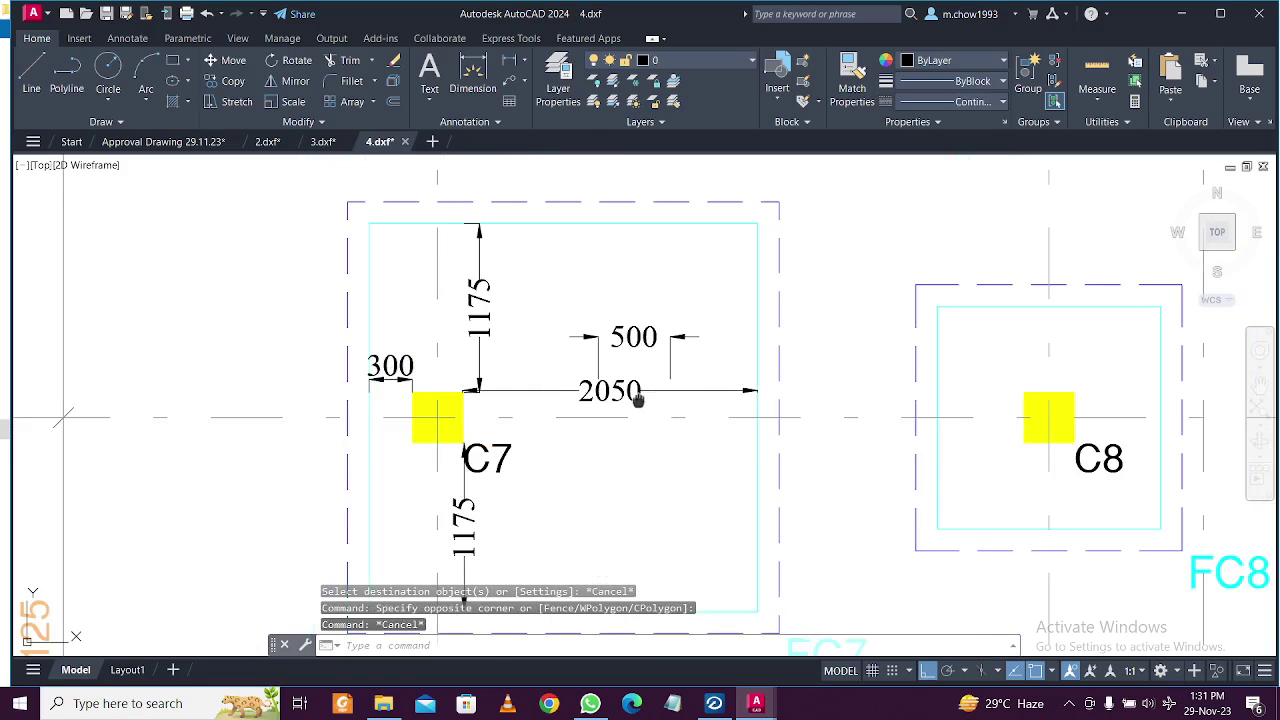
scroll(611, 398, down, 1)
scroll(611, 398, down, 3)
middle_drag(611, 398, 402, 402)
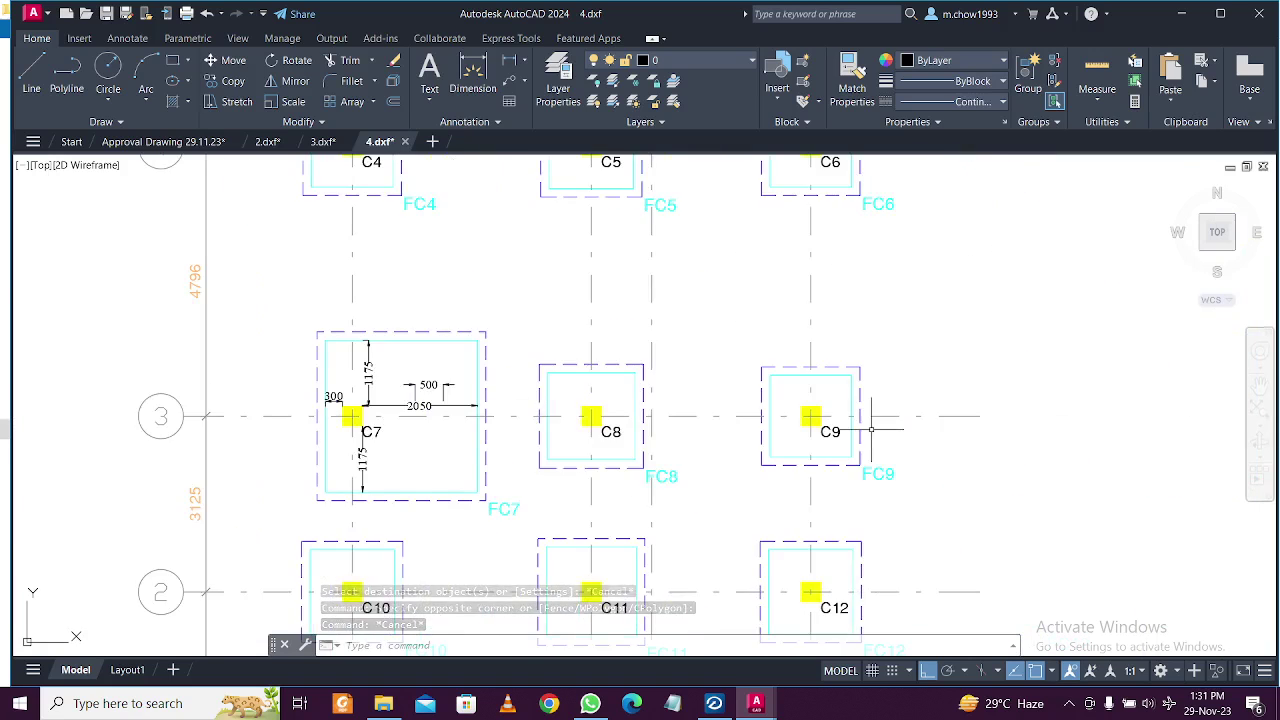
Move footing FC9's inner outline about 310 mm horizontally toward column C8.
scroll(823, 420, up, 2)
scroll(823, 420, up, 4)
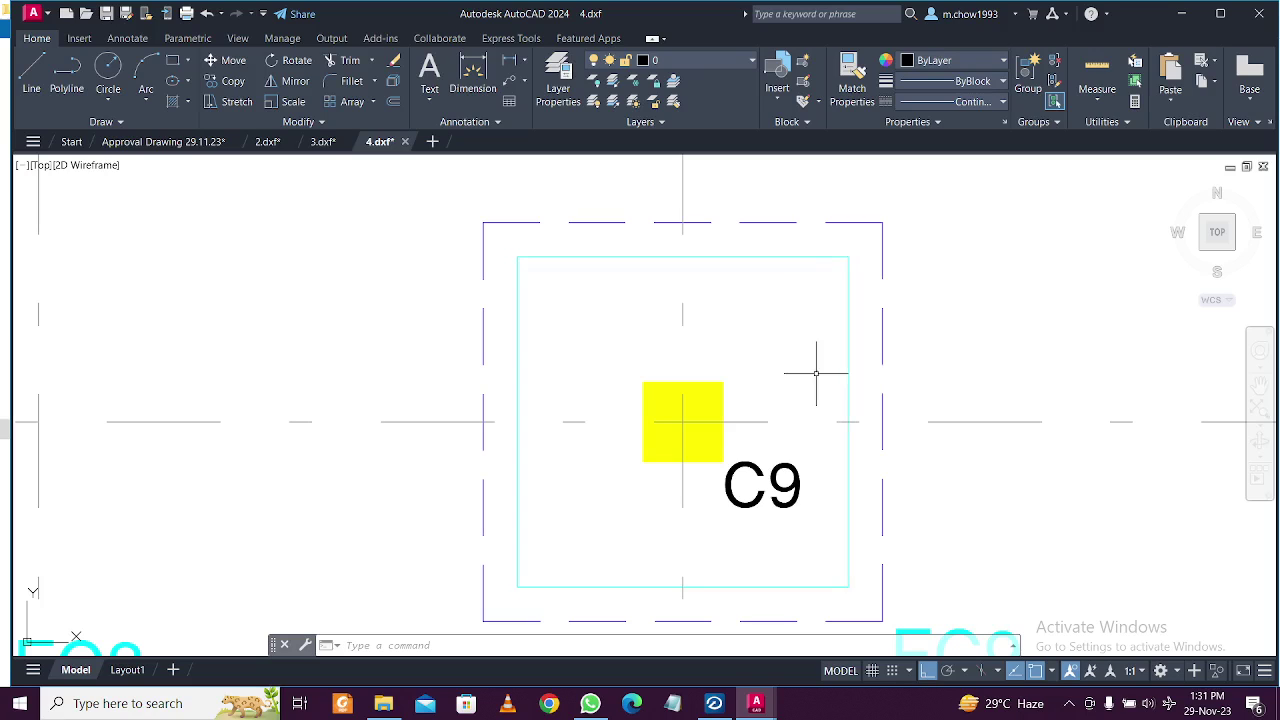
click(594, 302)
click(516, 259)
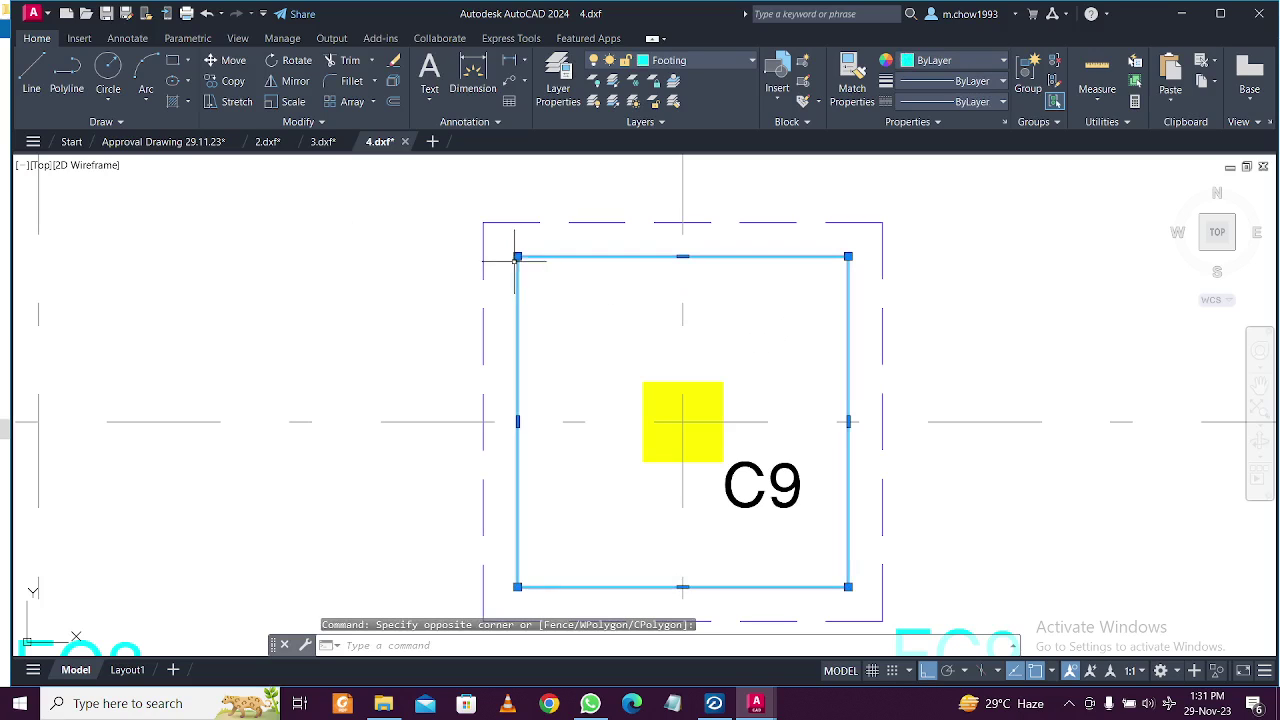
click(234, 64)
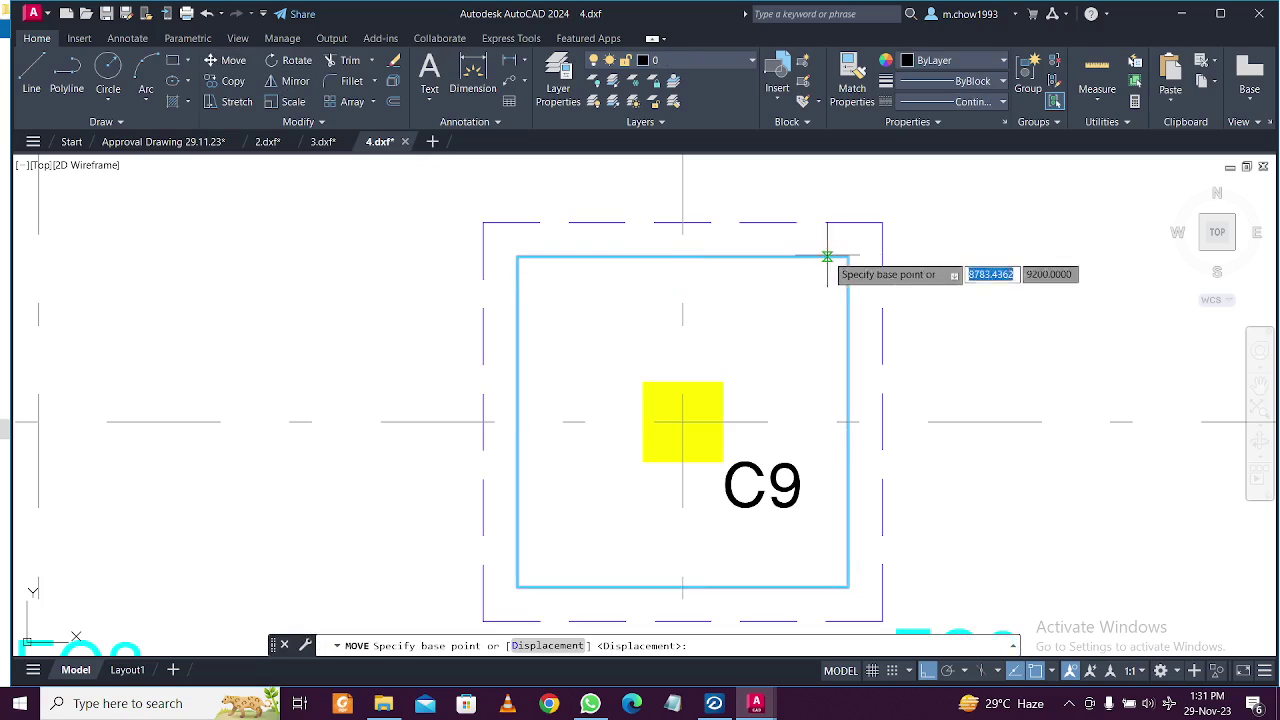
click(847, 257)
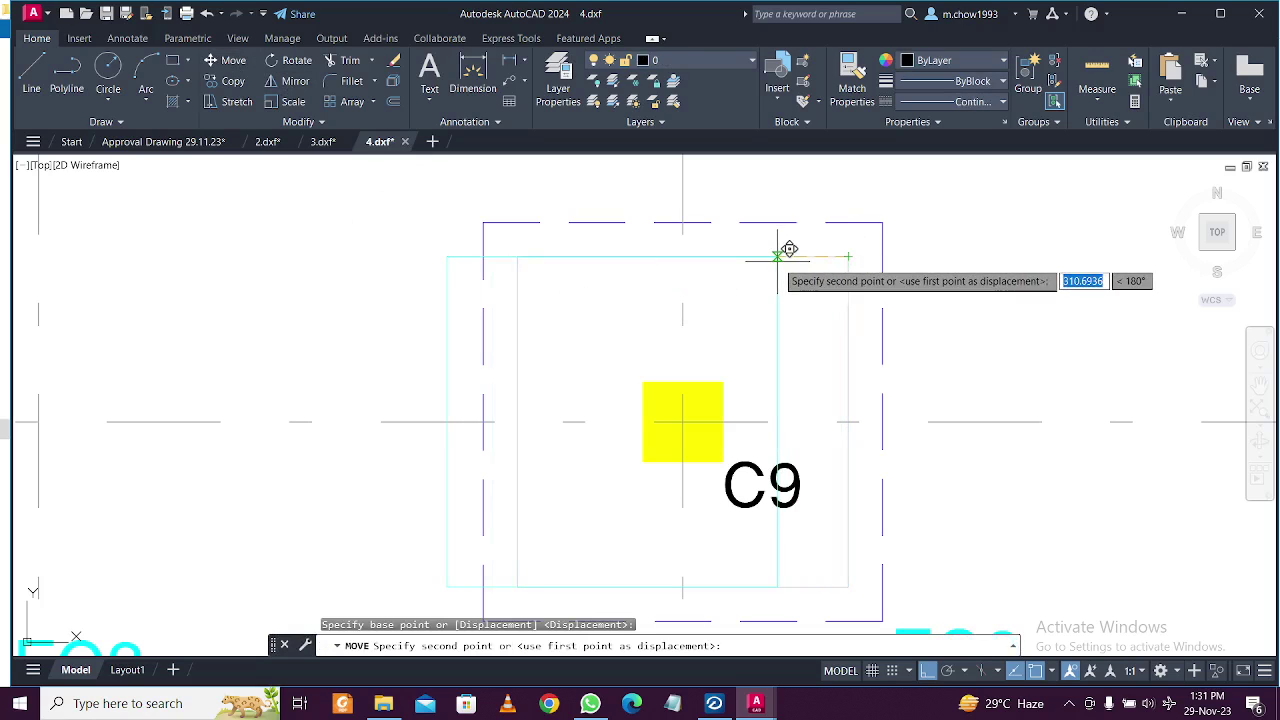
click(777, 261)
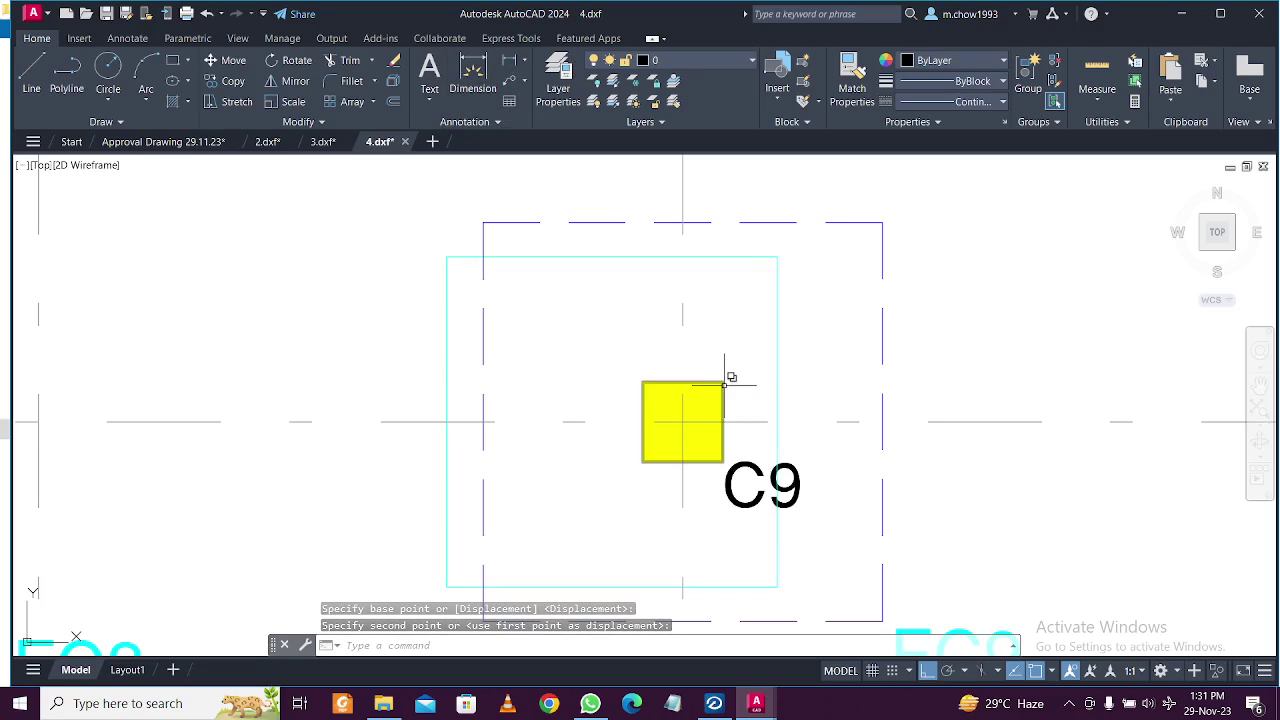
Switch back to RCDC and unlock the footing design, accepting the confirmation.
click(1183, 13)
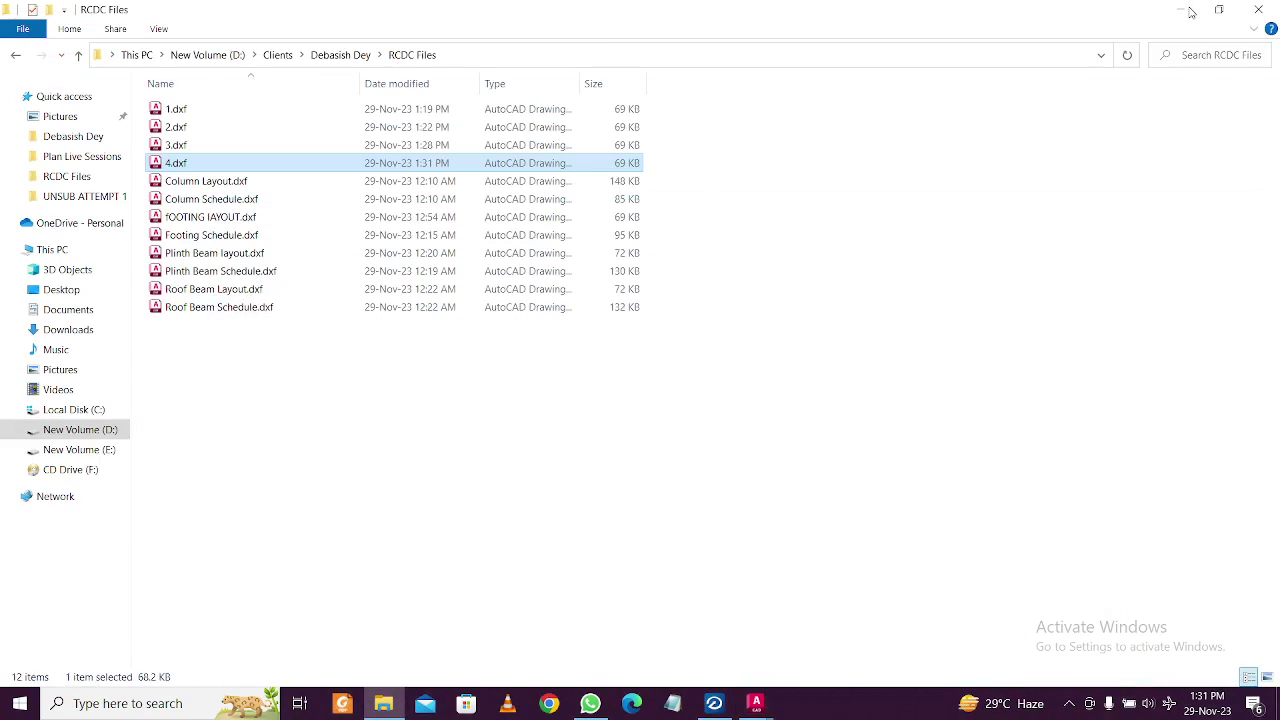
click(714, 704)
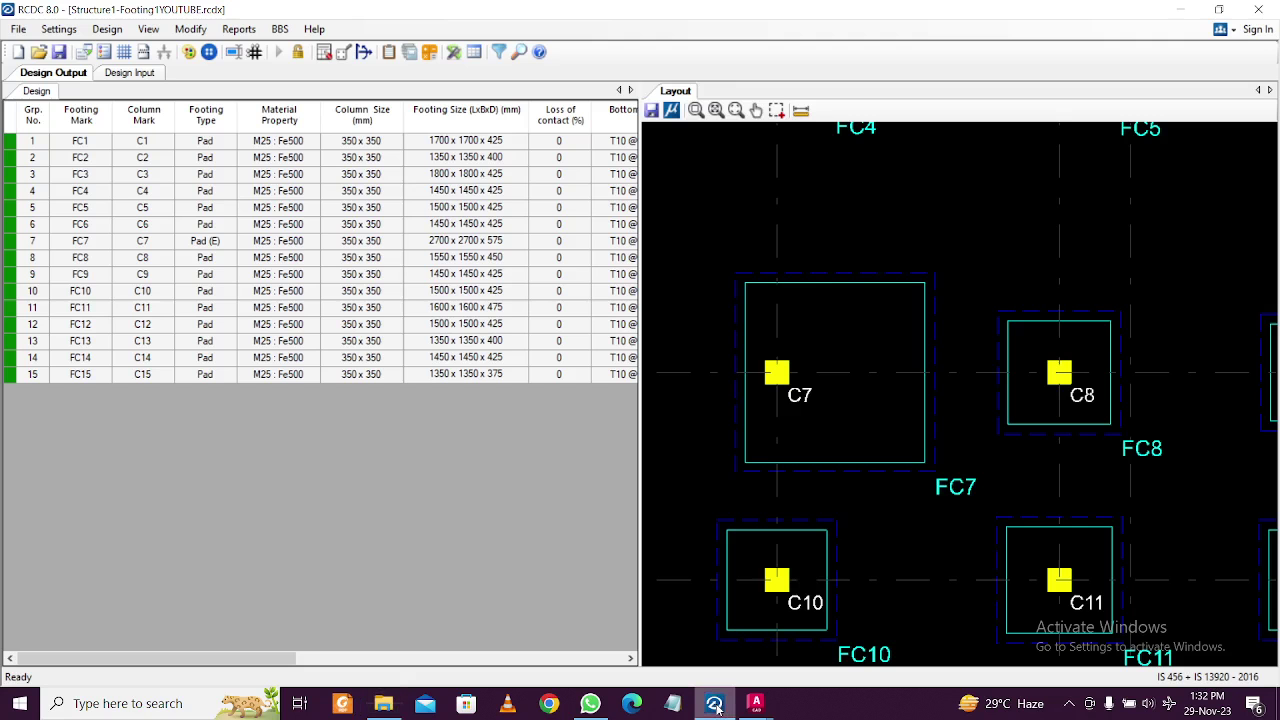
scroll(683, 270, down, 4)
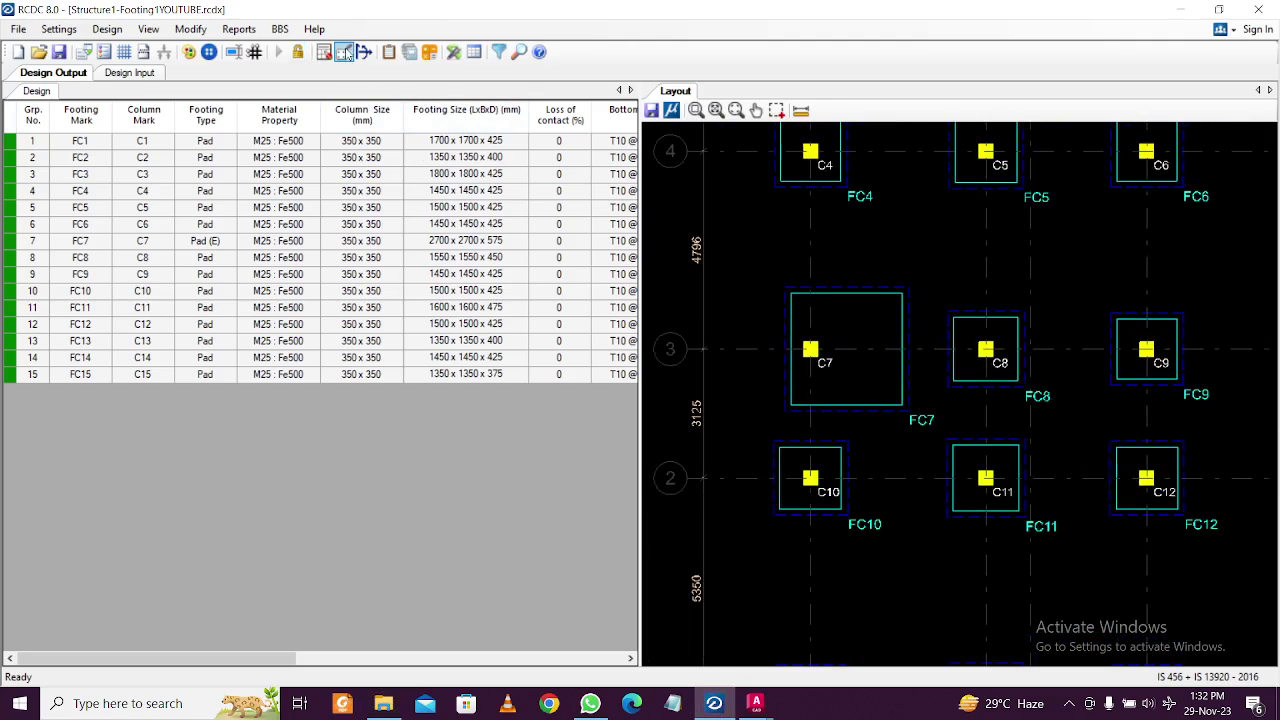
click(298, 52)
click(656, 411)
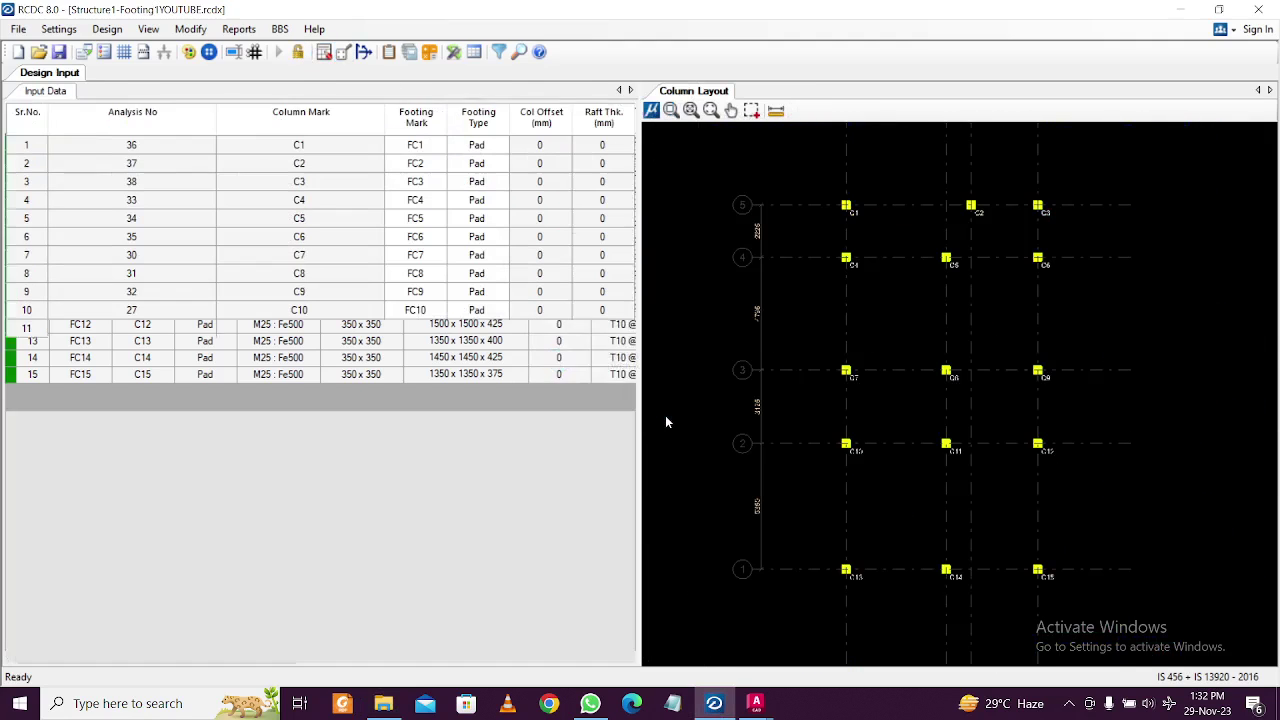
Set column C9's plan limit along X to 300 mm in the general settings and run the auto design.
click(107, 29)
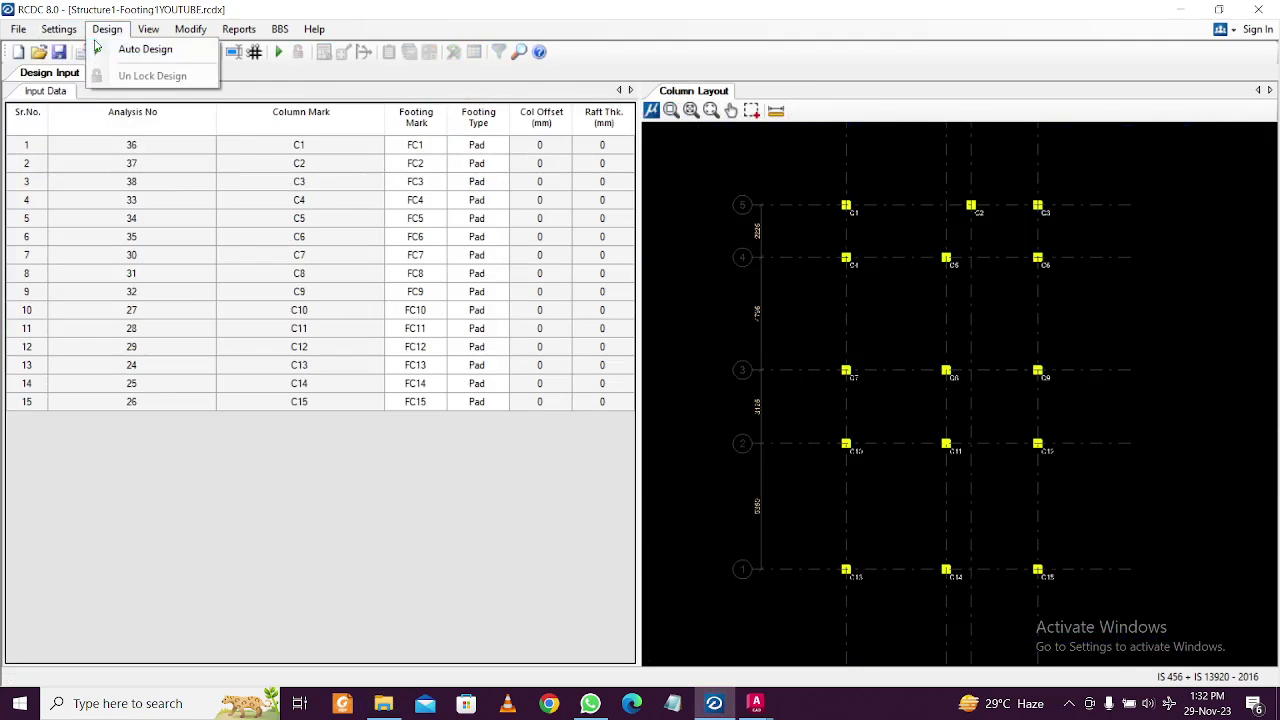
click(56, 29)
click(60, 49)
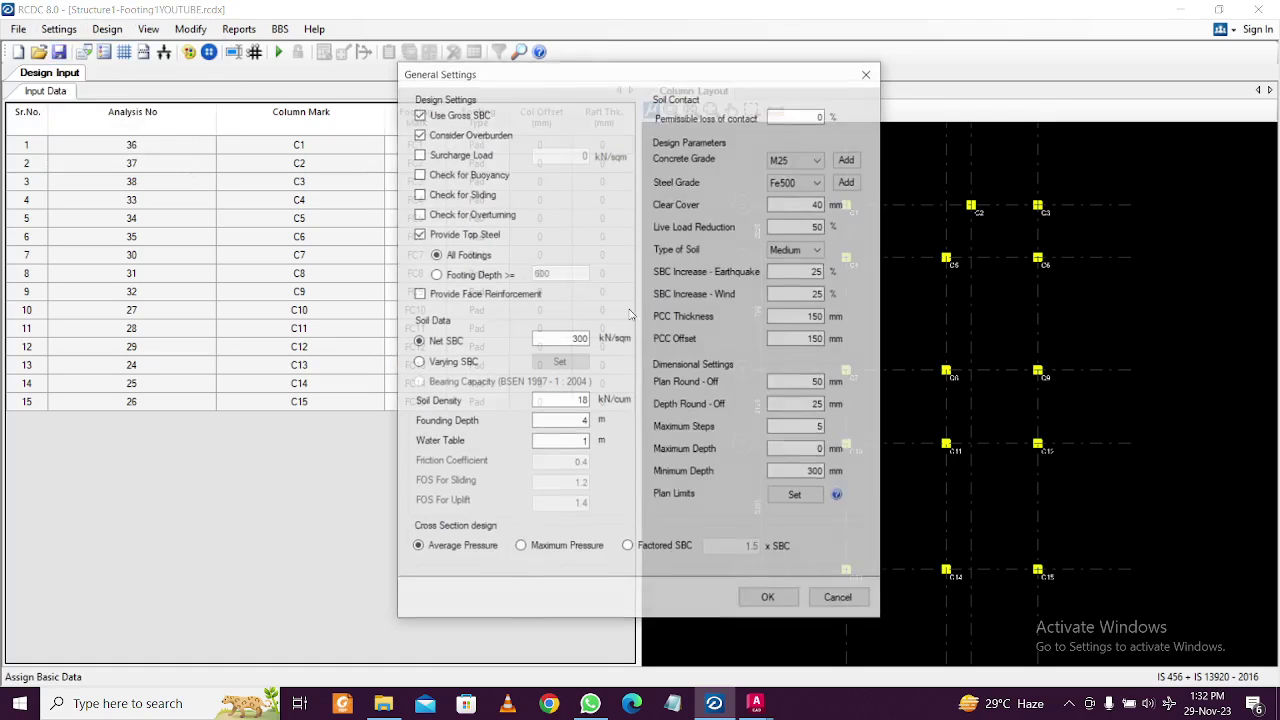
click(796, 498)
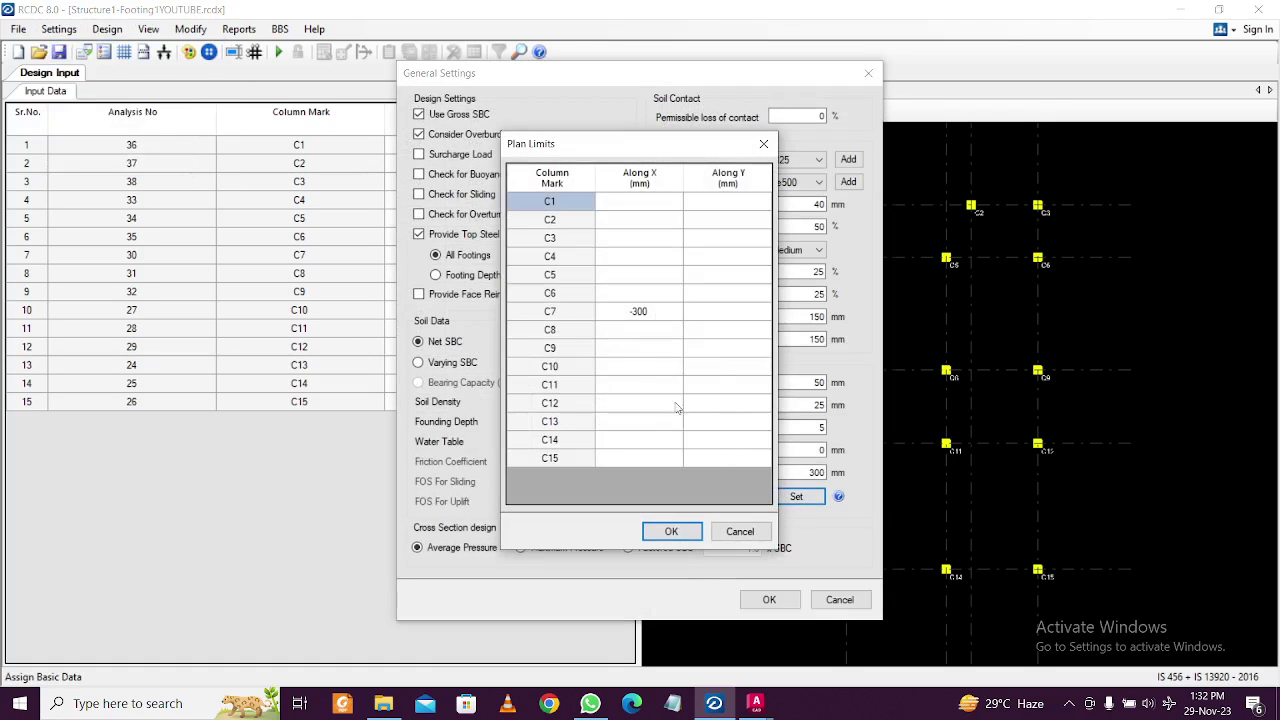
click(623, 350)
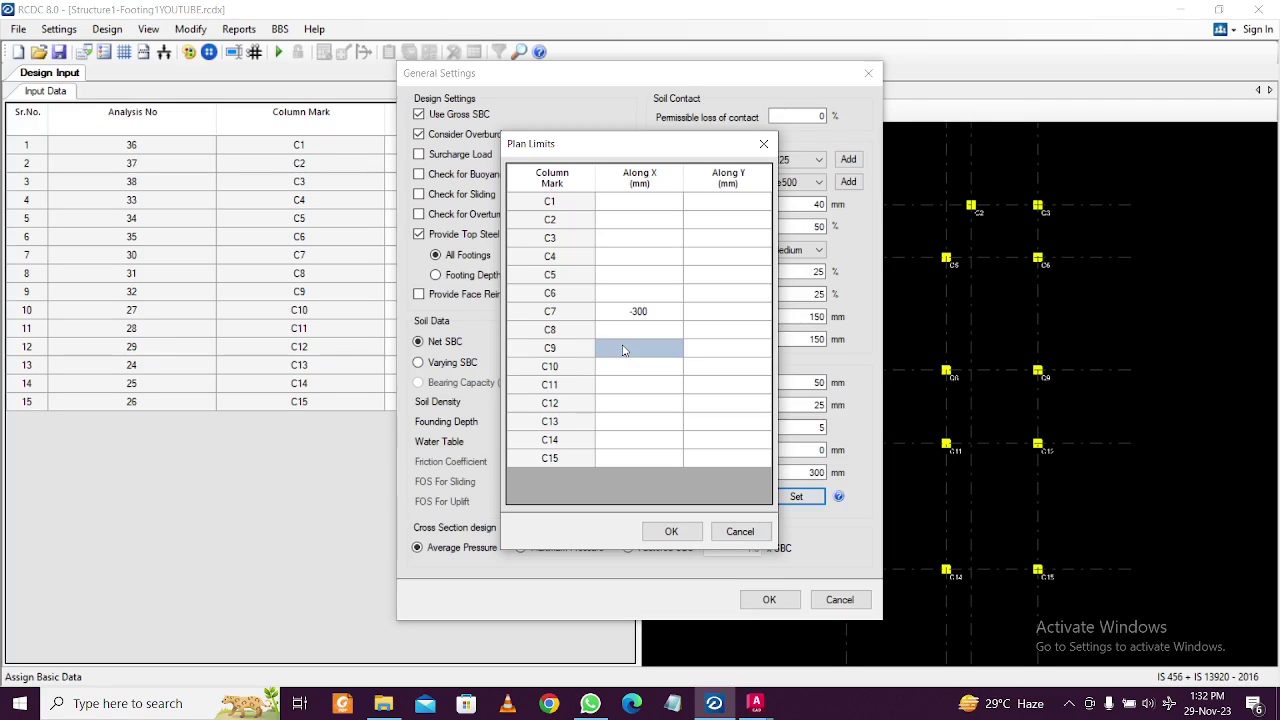
text(350)
double_click(659, 347)
text(300)
click(671, 531)
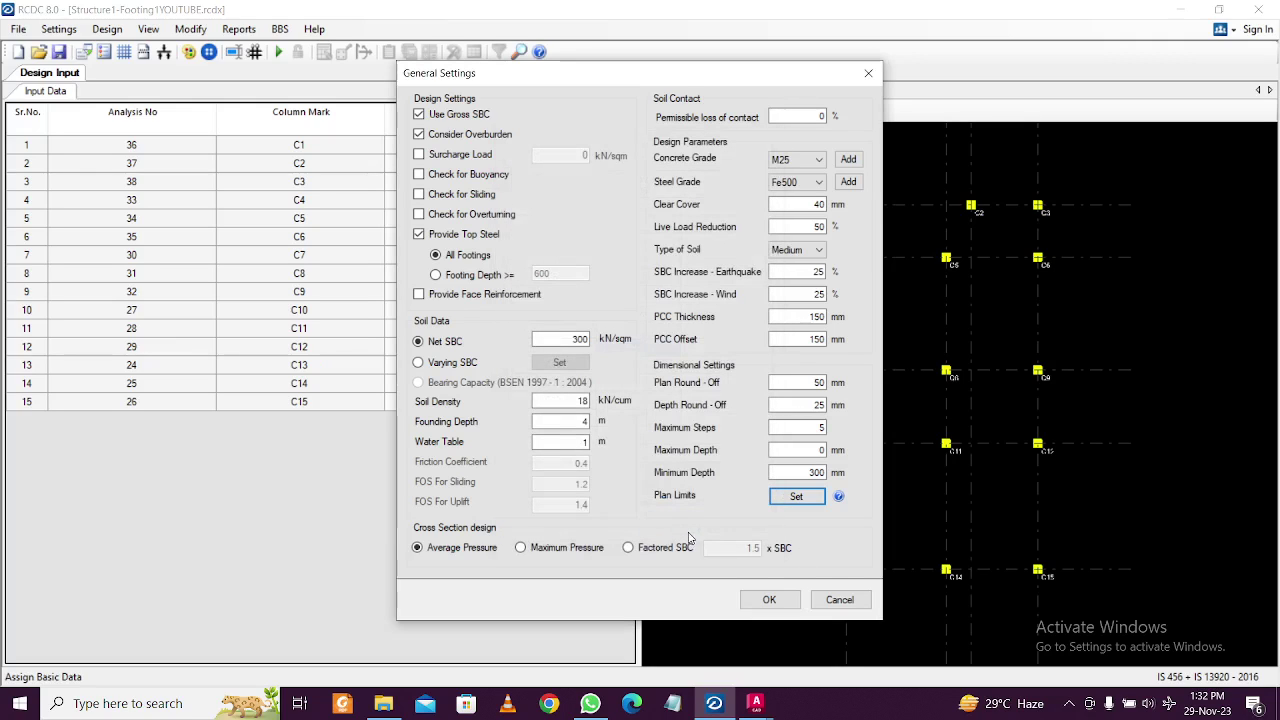
click(769, 600)
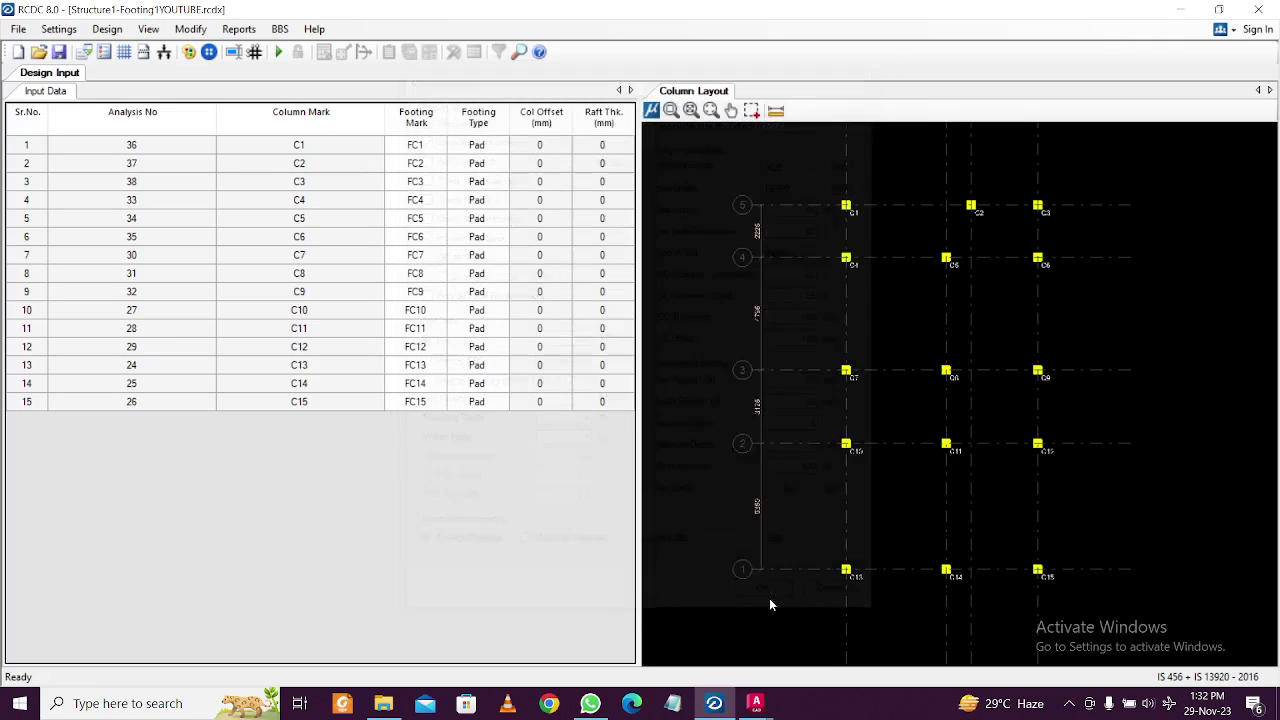
click(279, 52)
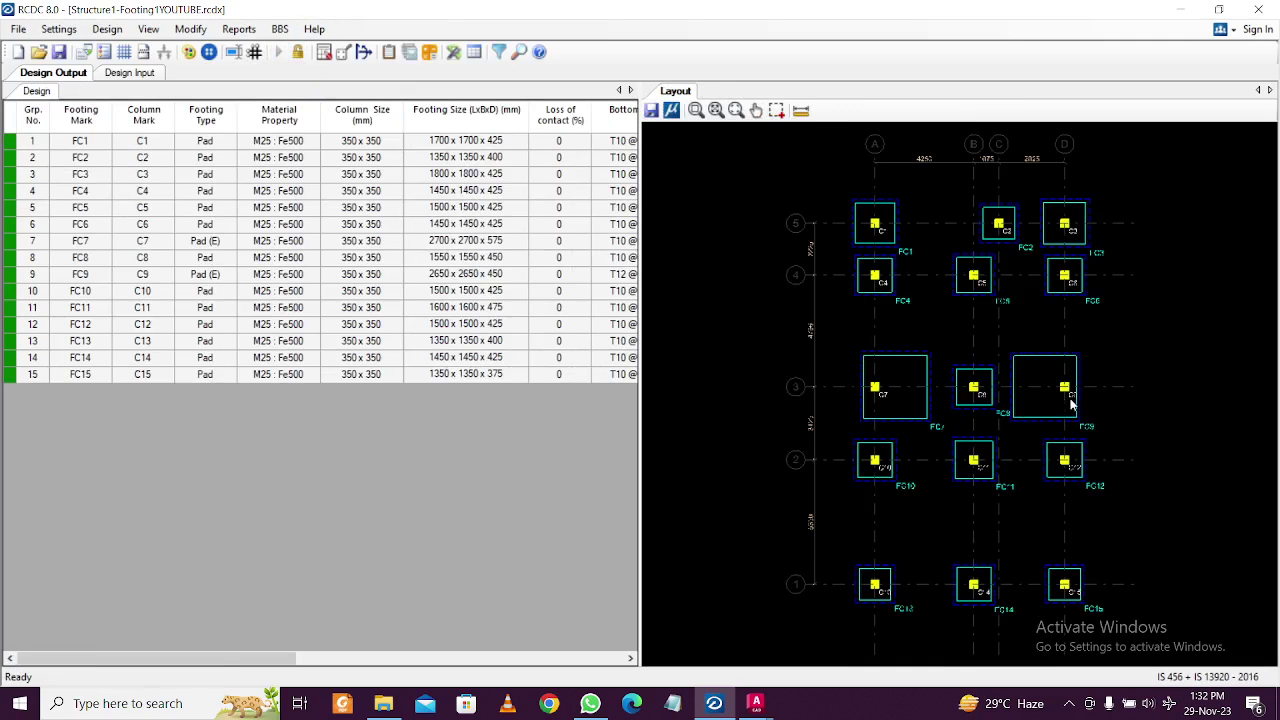
Examine the layout of footings FC7 and FC9, comparing their offsets from columns C7 and C9 with the neighbouring footings.
scroll(1073, 397, up, 2)
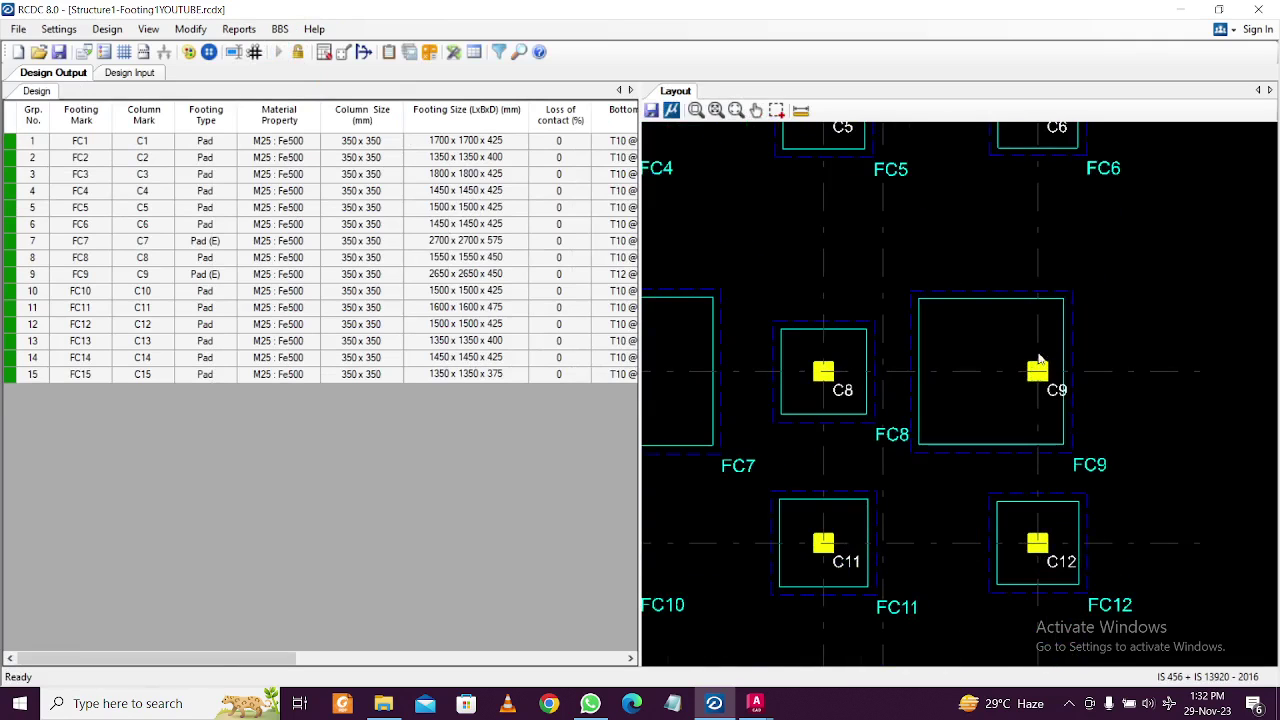
scroll(1040, 371, down, 2)
scroll(748, 327, up, 2)
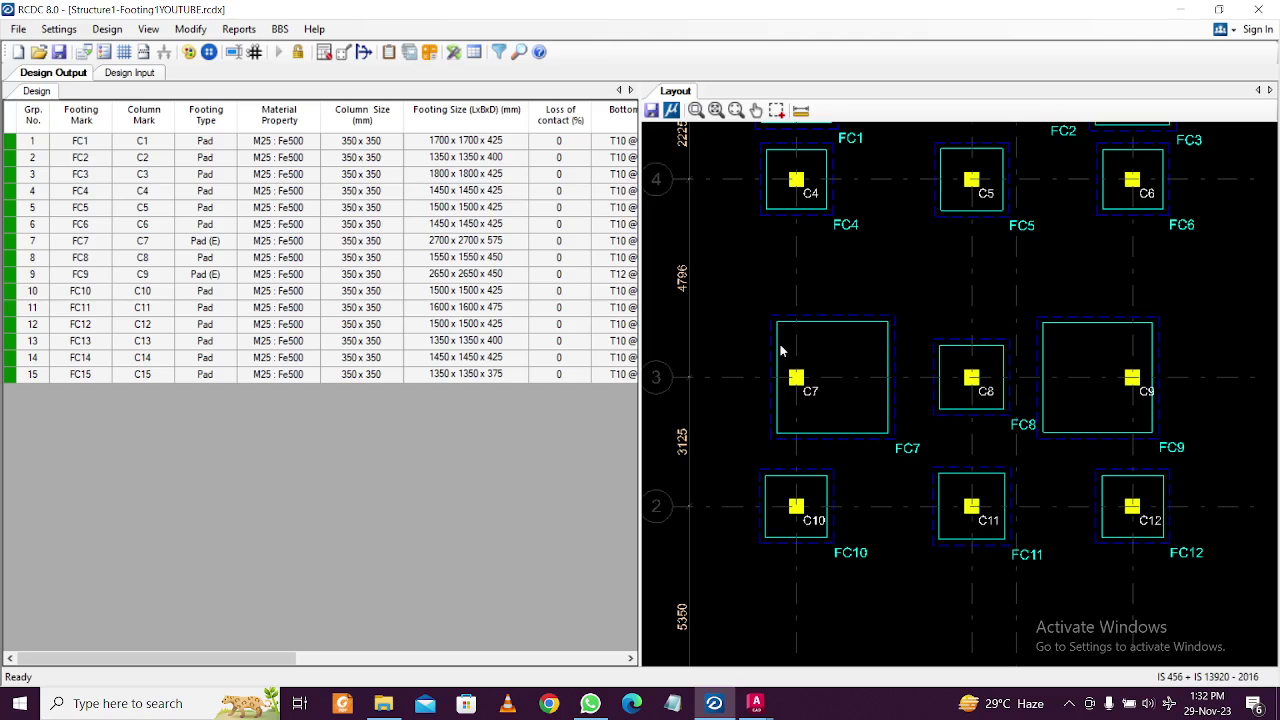
scroll(796, 362, down, 1)
scroll(798, 362, up, 1)
scroll(798, 362, down, 2)
scroll(780, 366, up, 2)
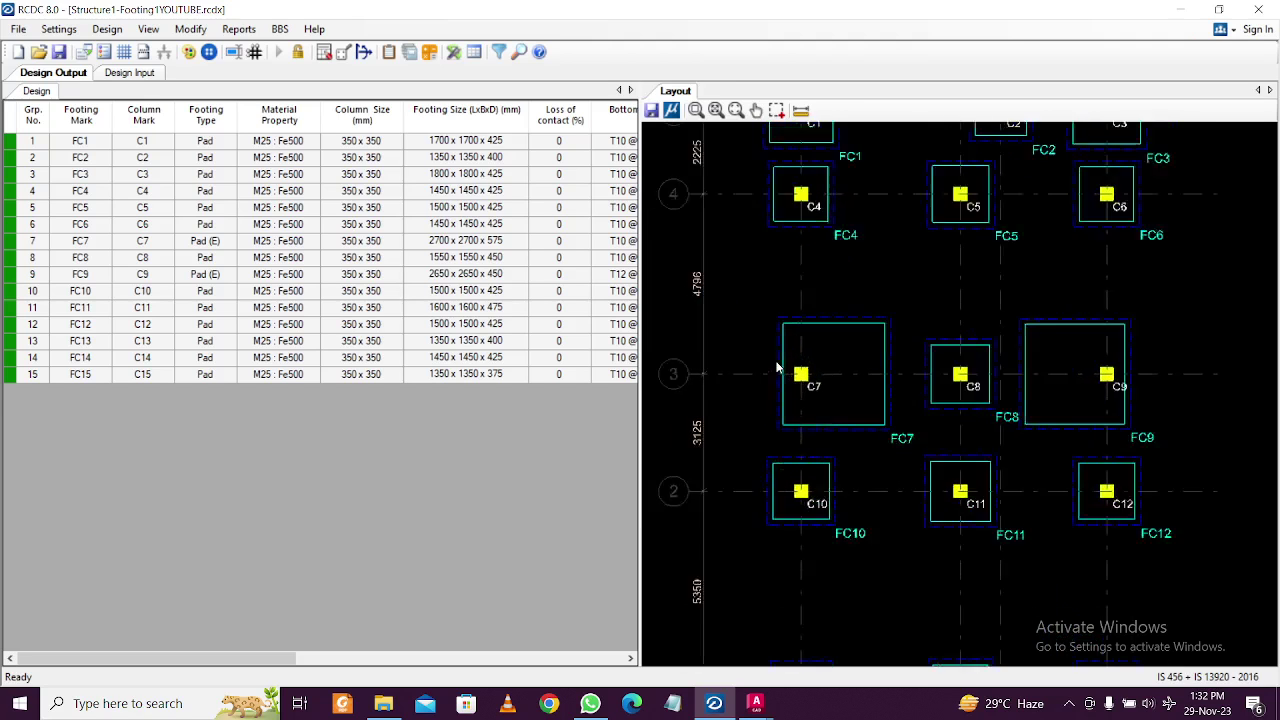
scroll(778, 368, up, 2)
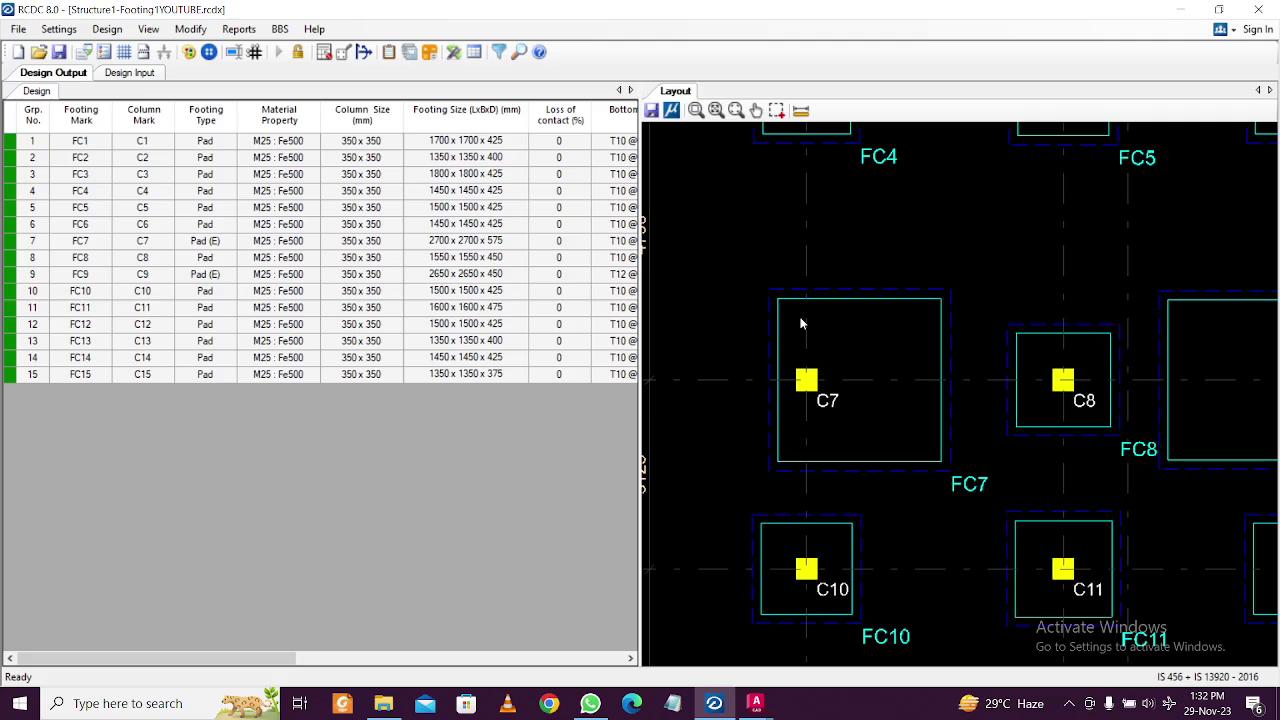
scroll(800, 323, down, 4)
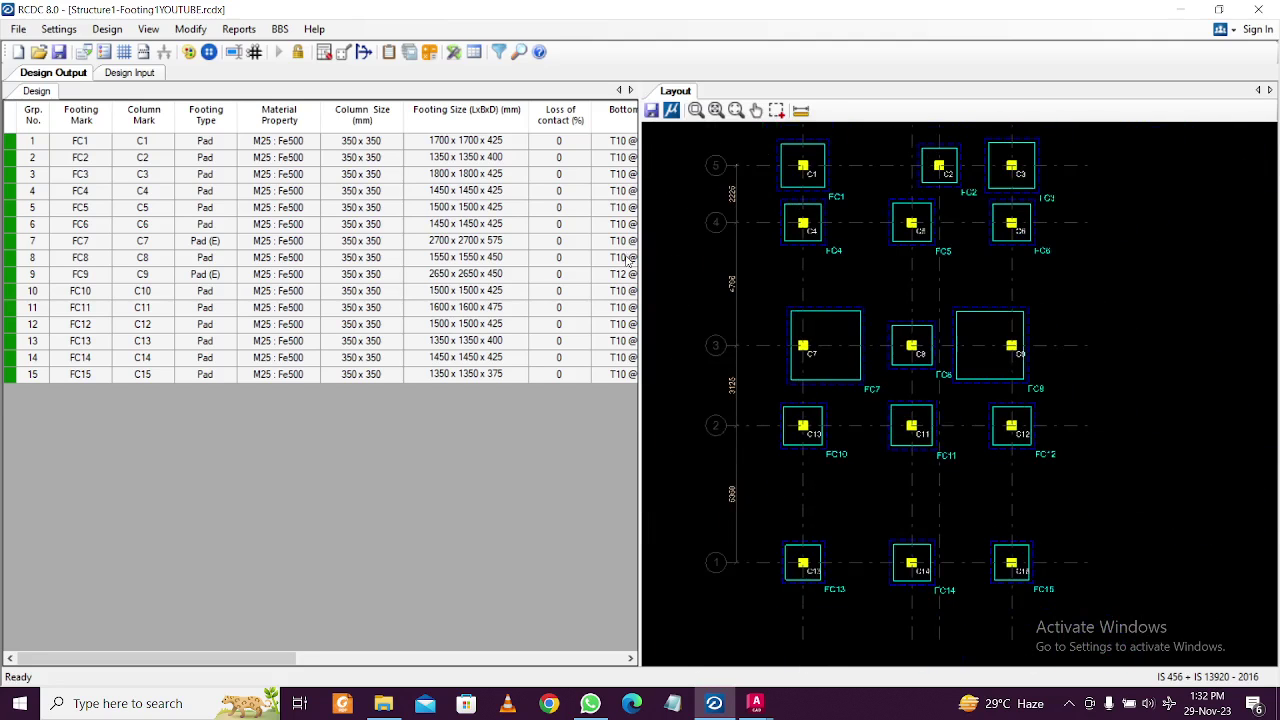
Unlock the footing design again, accepting the deletion of all design values.
click(58, 29)
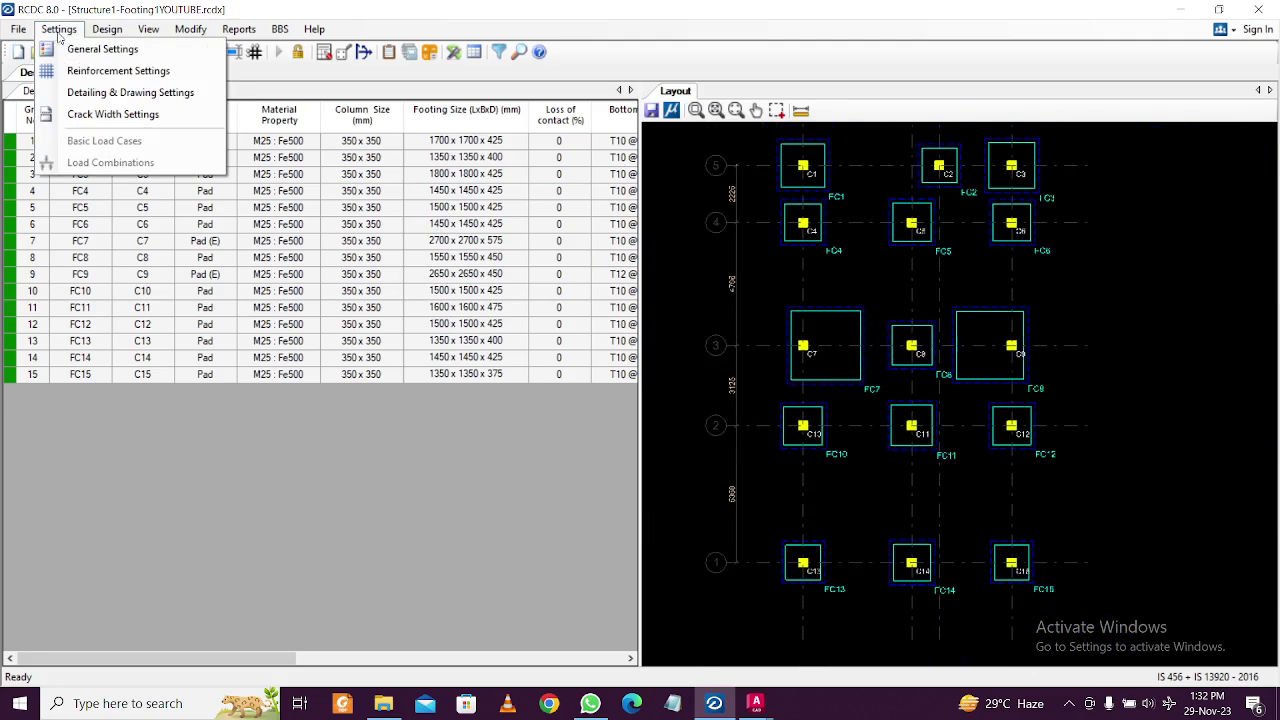
click(278, 67)
click(297, 51)
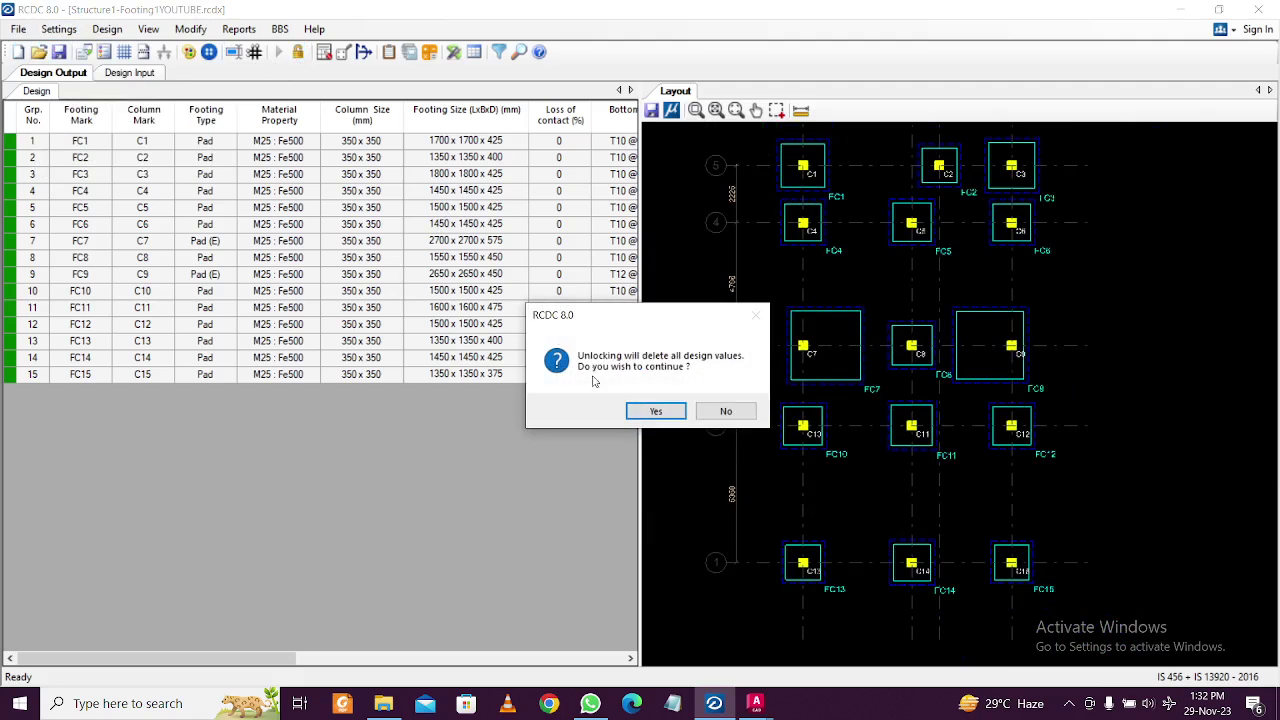
click(655, 411)
Set column C7's plan limit along Y to 300 mm in the general settings and rerun the auto design.
click(58, 29)
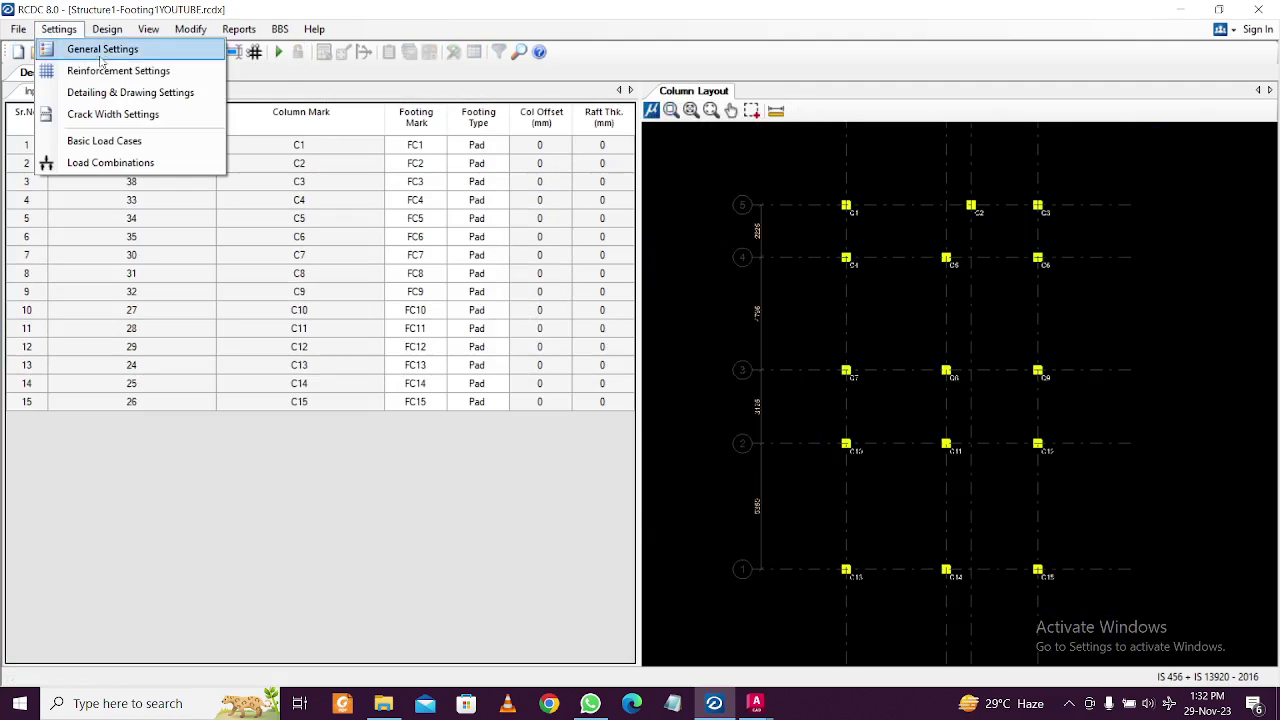
click(130, 50)
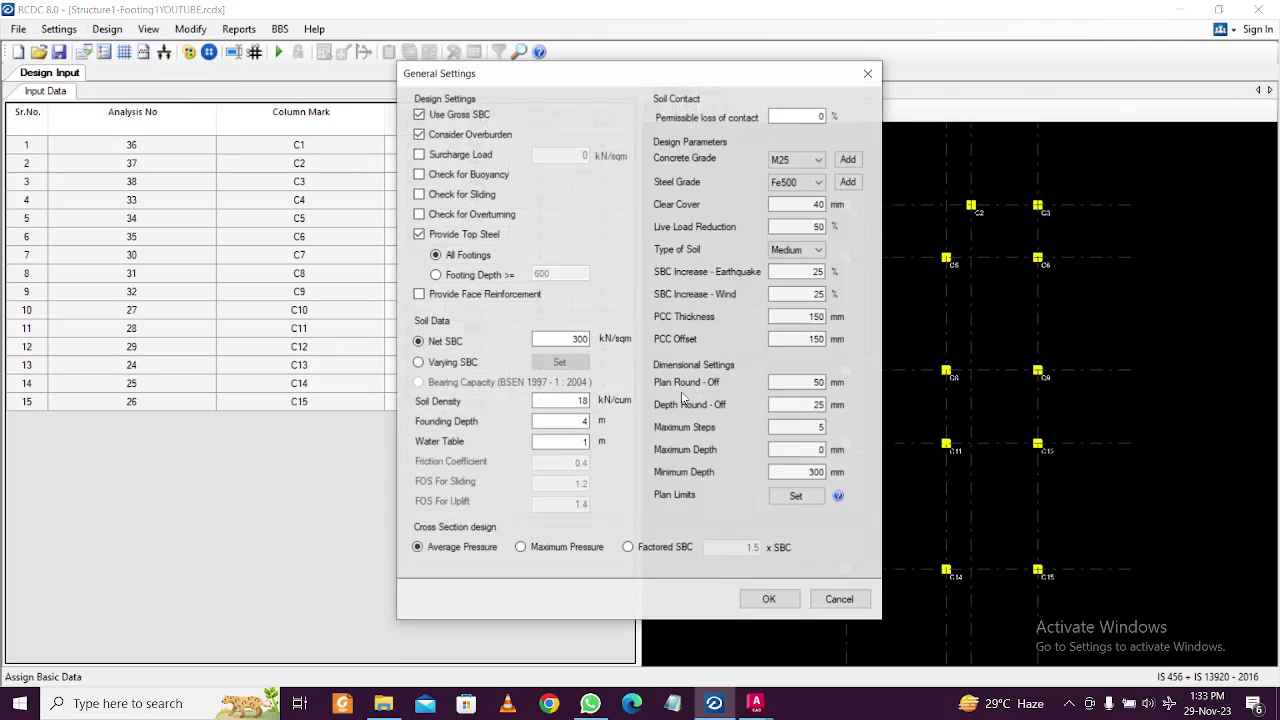
click(796, 496)
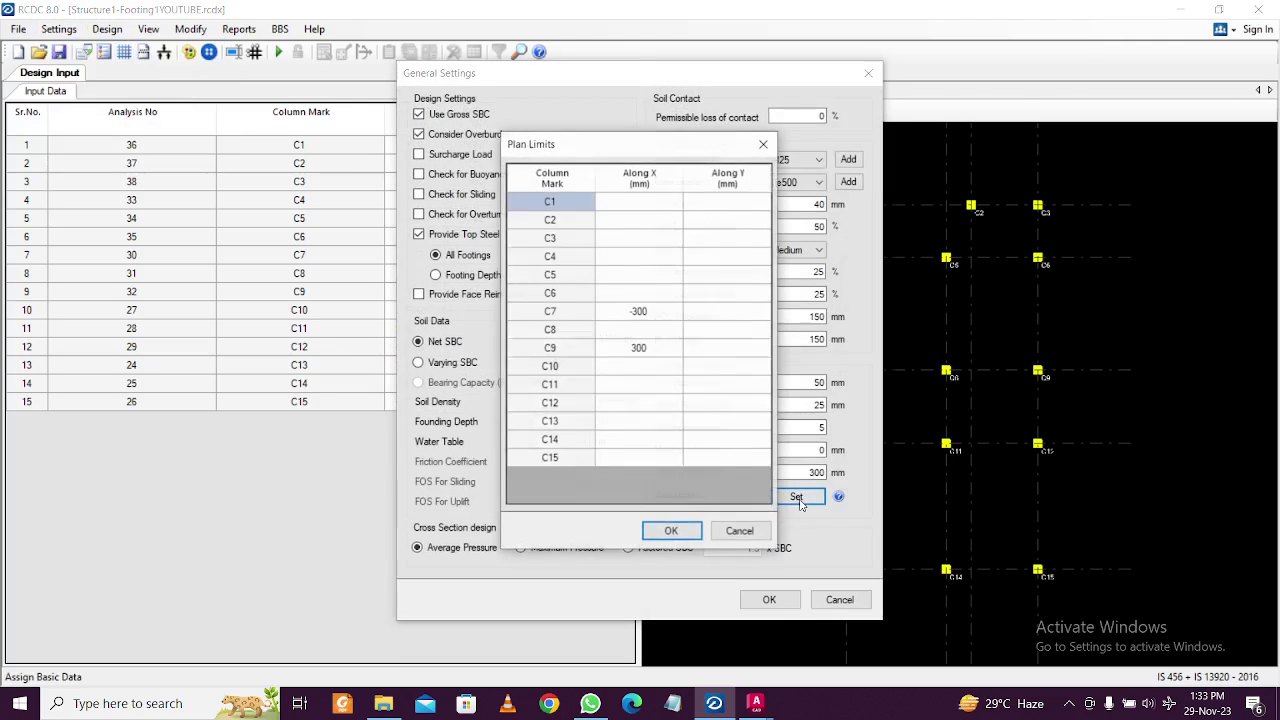
click(731, 321)
click(731, 321)
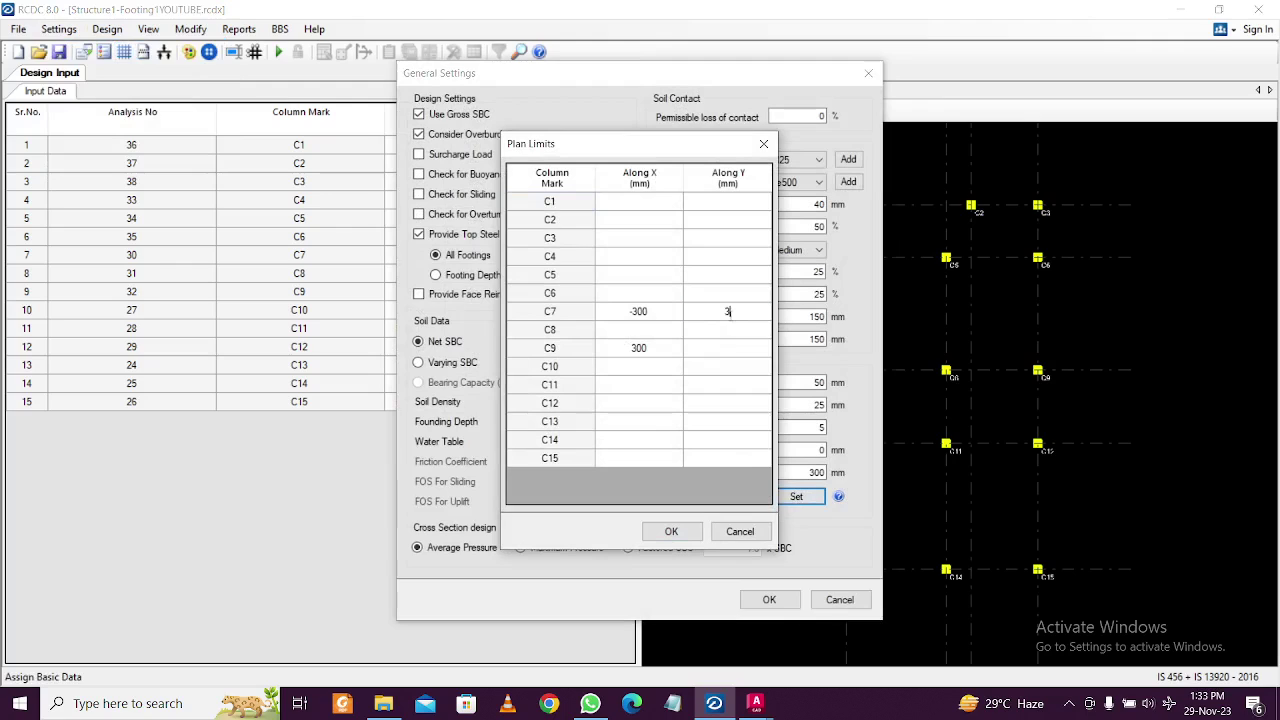
text(300)
click(671, 531)
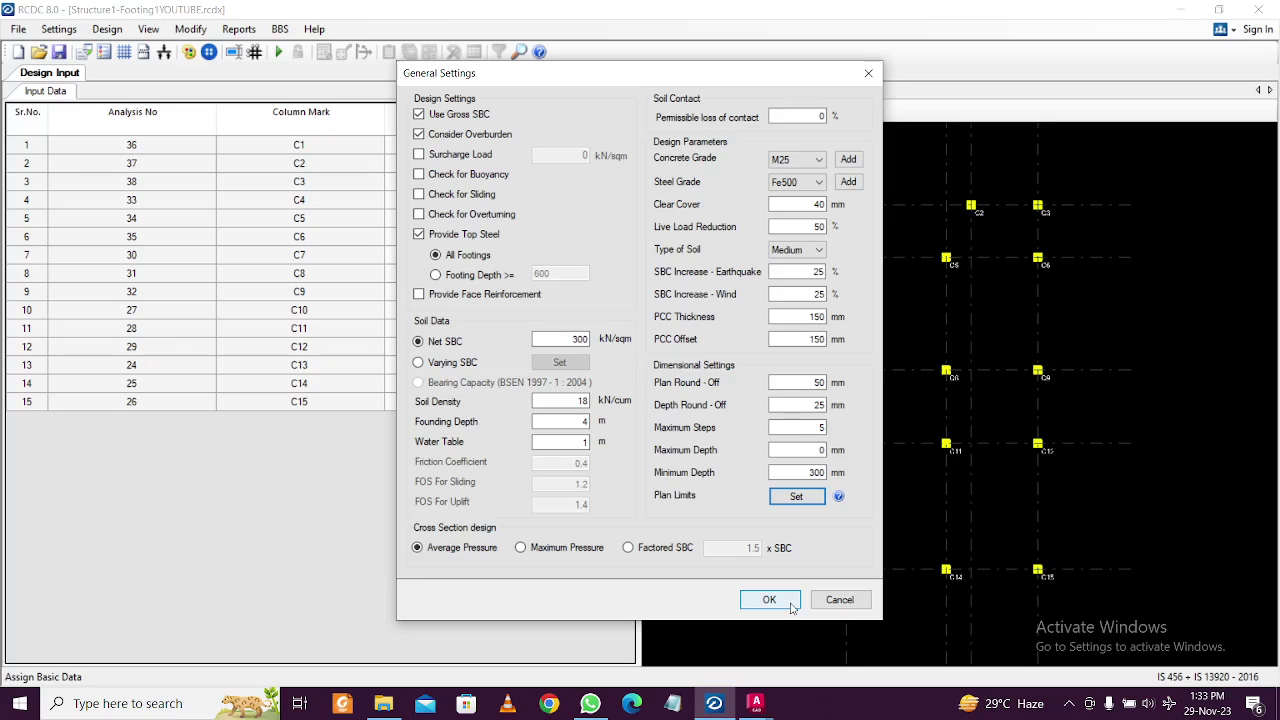
click(769, 600)
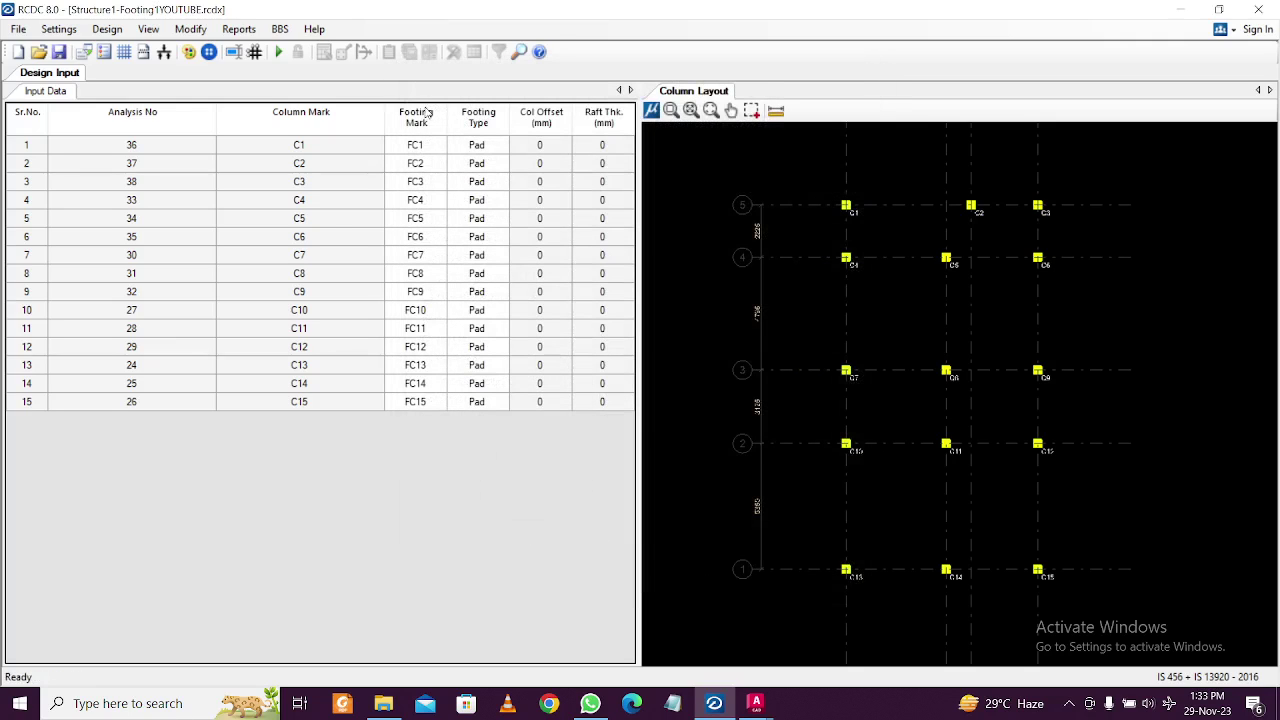
click(278, 51)
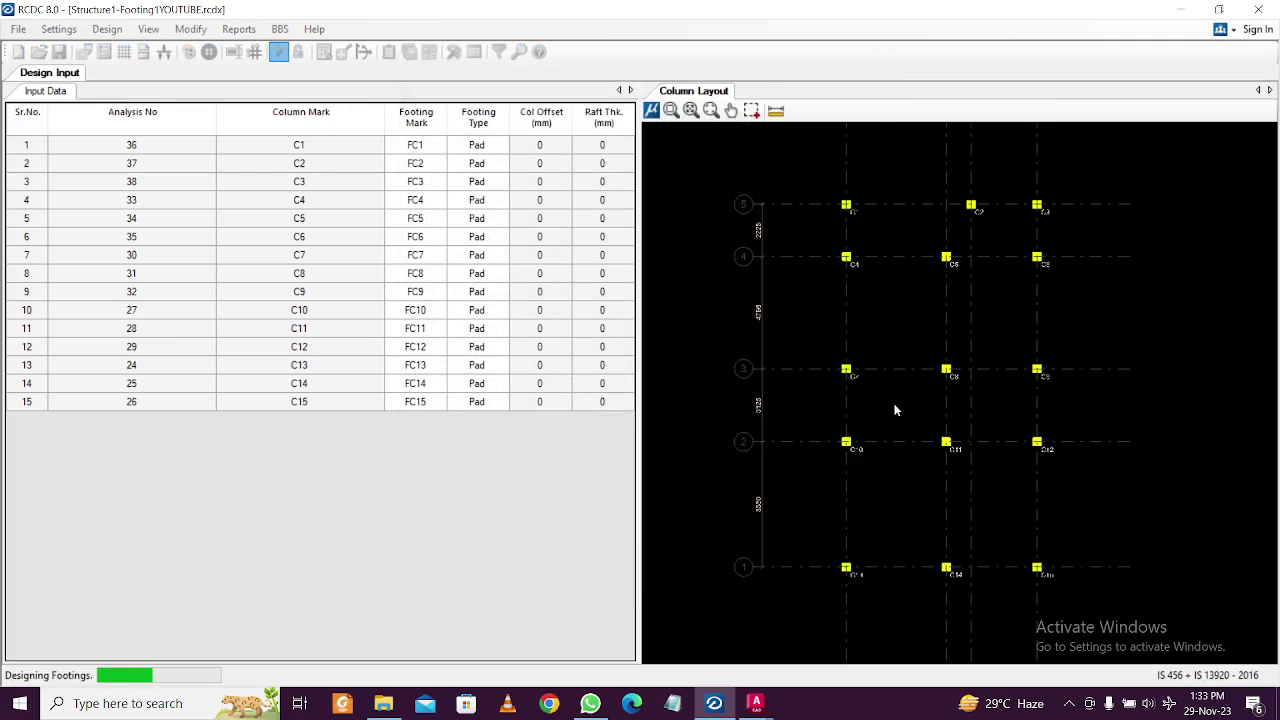
Examine the redesigned footing FC7's outline relative to columns C7, C8, C10 and C11 in the layout.
scroll(897, 405, up, 3)
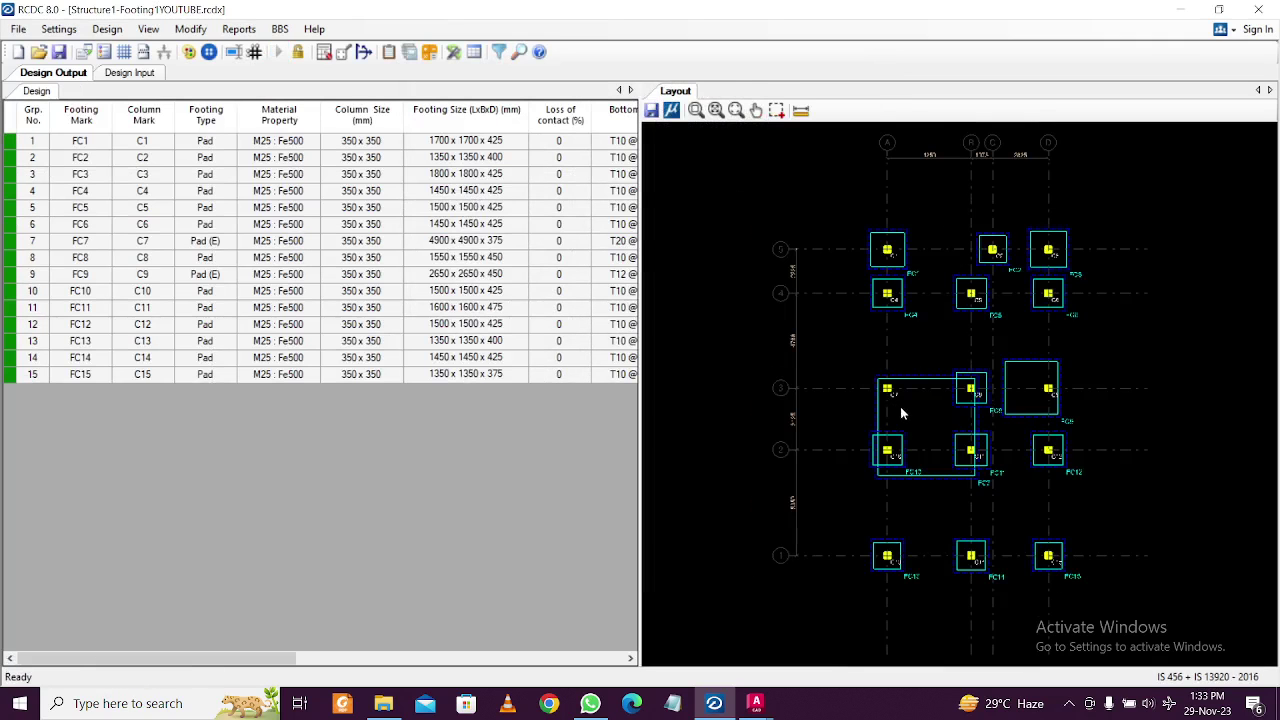
scroll(921, 423, up, 1)
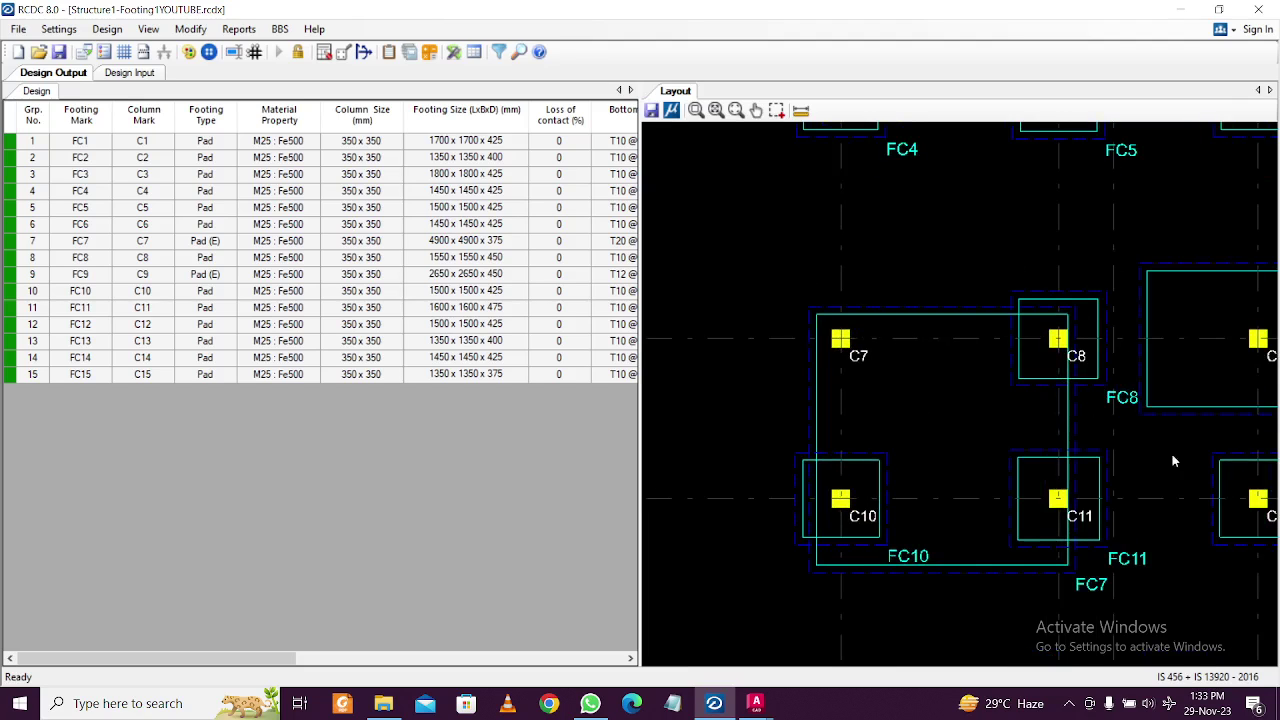
scroll(966, 360, down, 1)
scroll(1052, 316, up, 1)
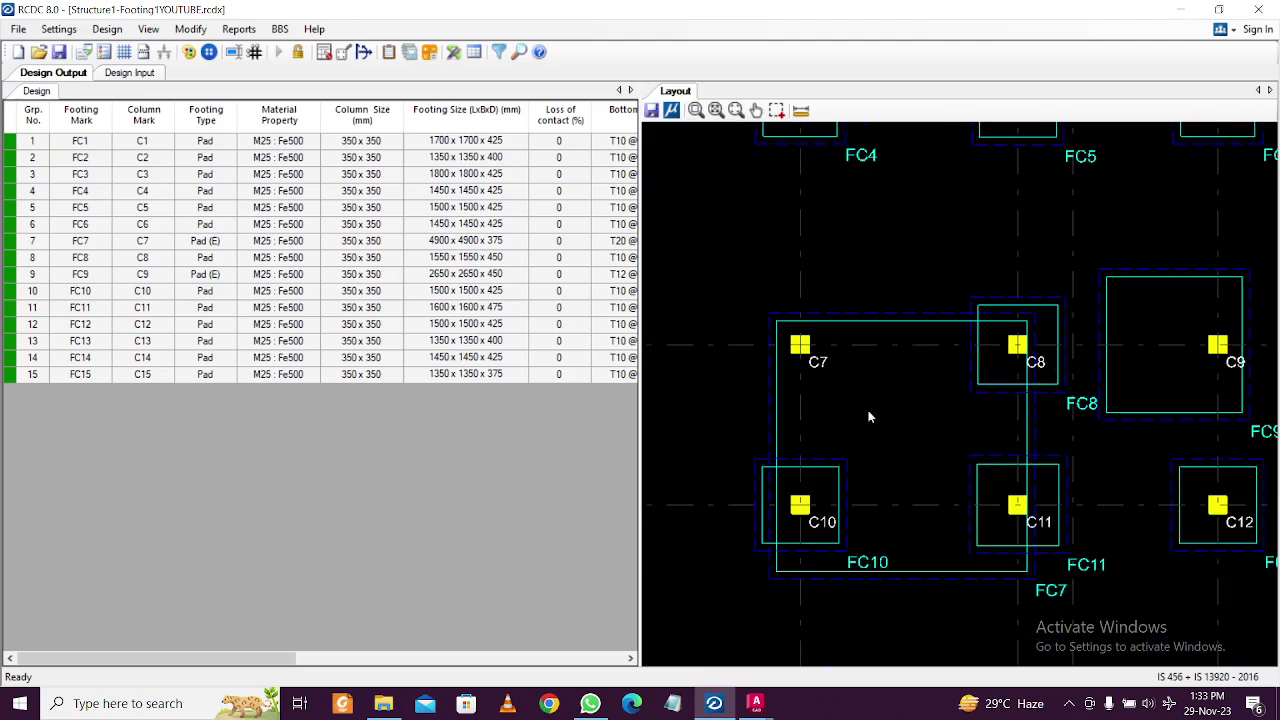
scroll(810, 310, up, 3)
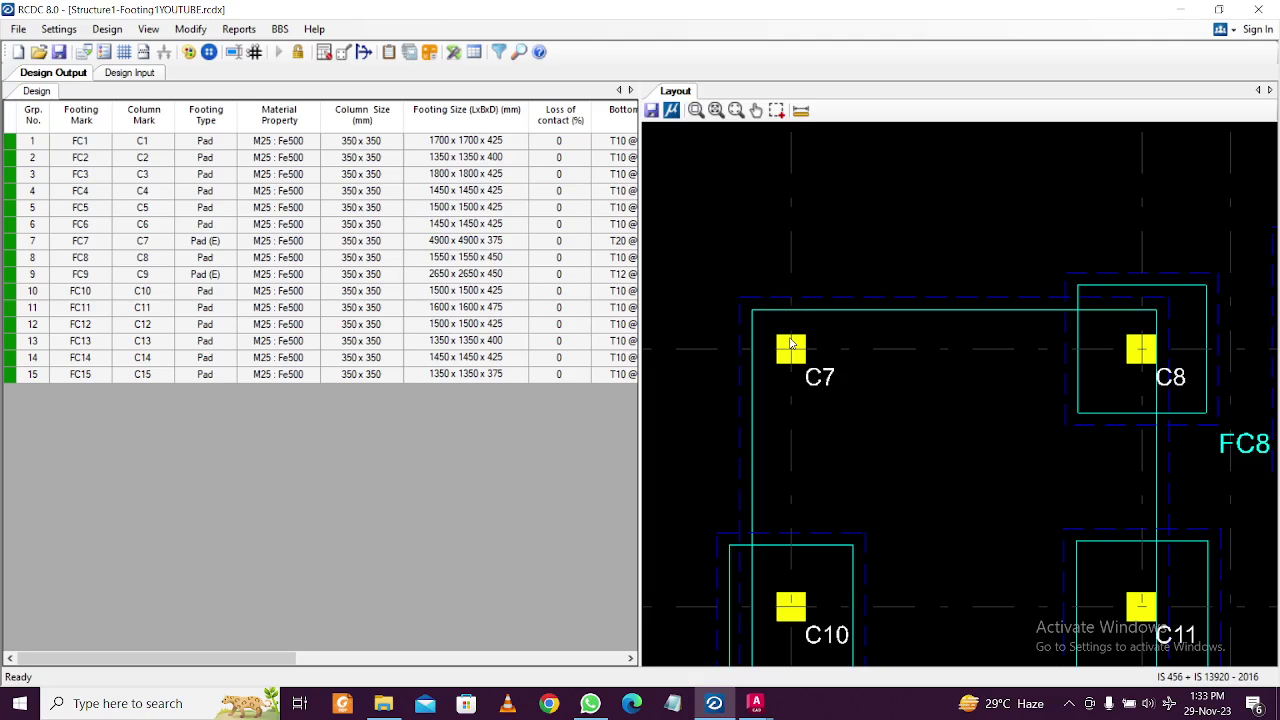
scroll(796, 303, down, 1)
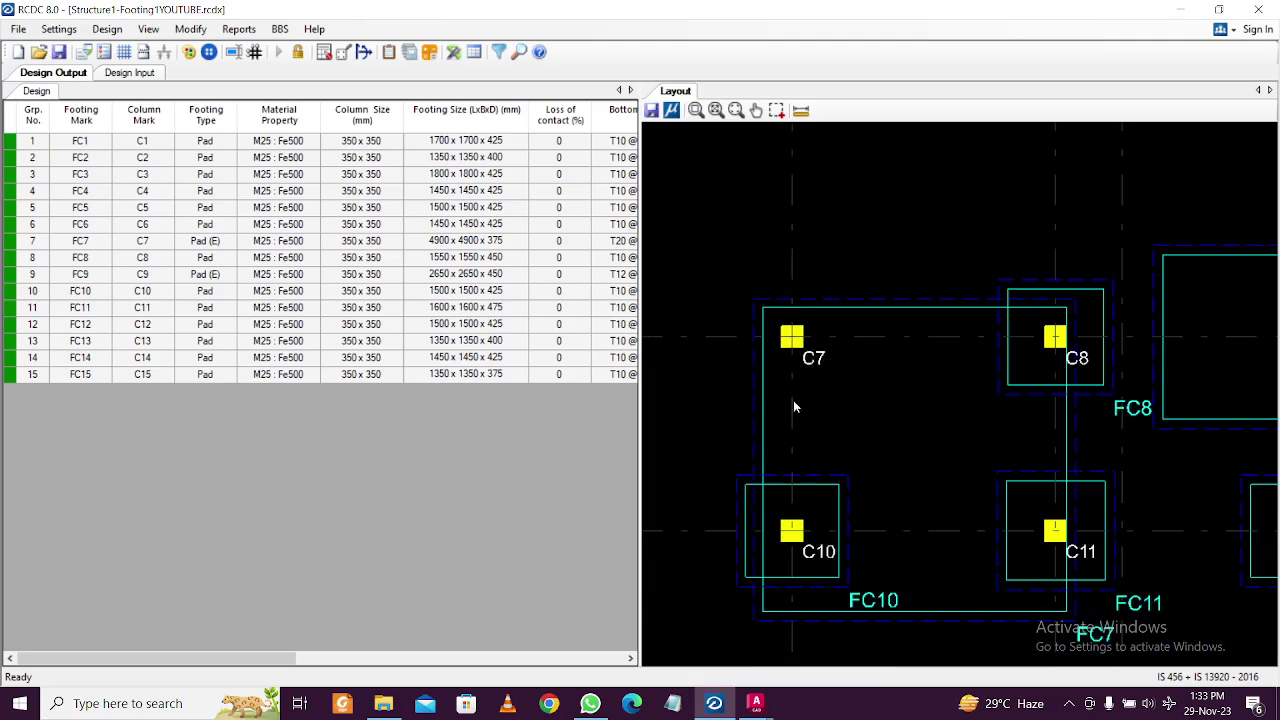
scroll(791, 440, down, 1)
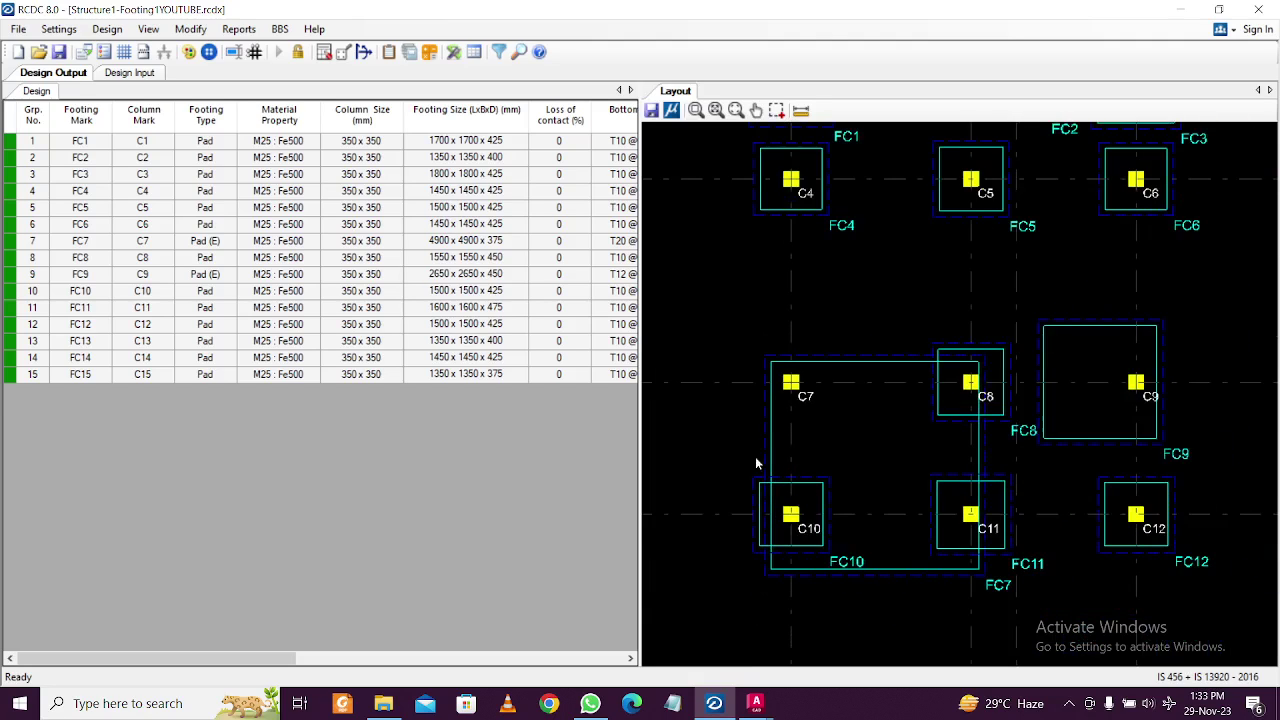
Unlock the design and redesign the footings with column C7's plan limit along Y set to 500 mm.
click(297, 51)
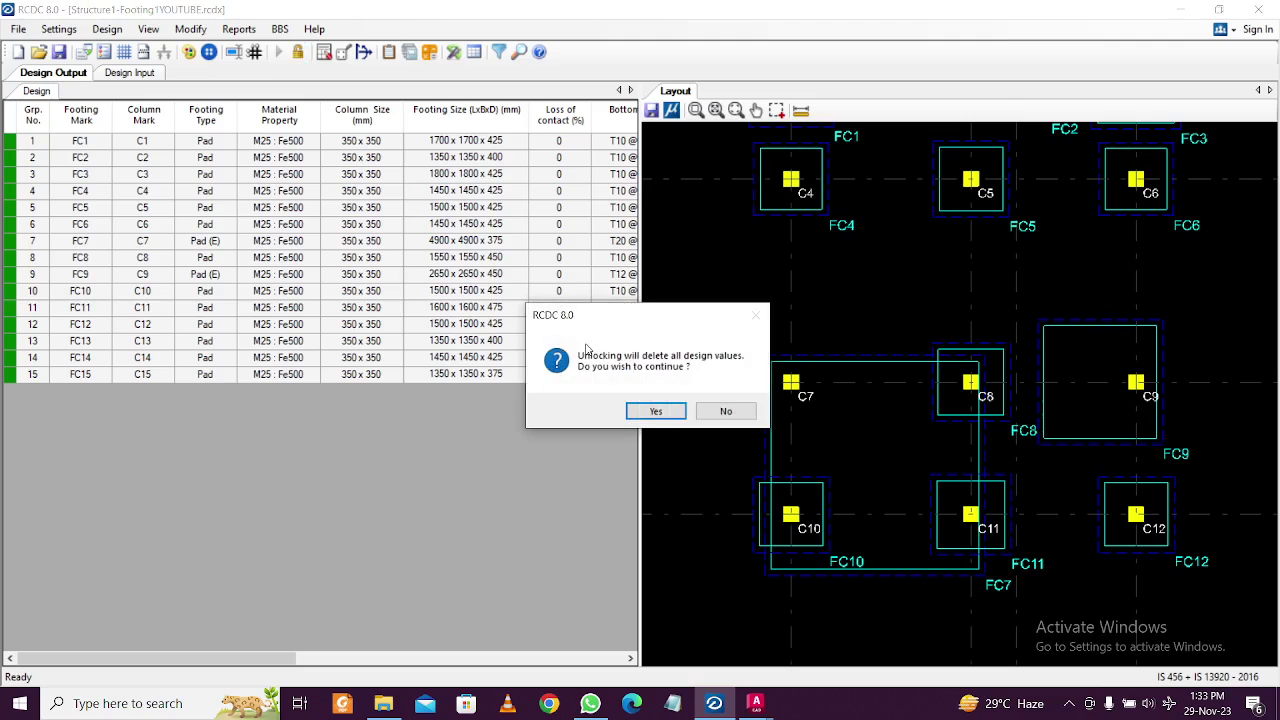
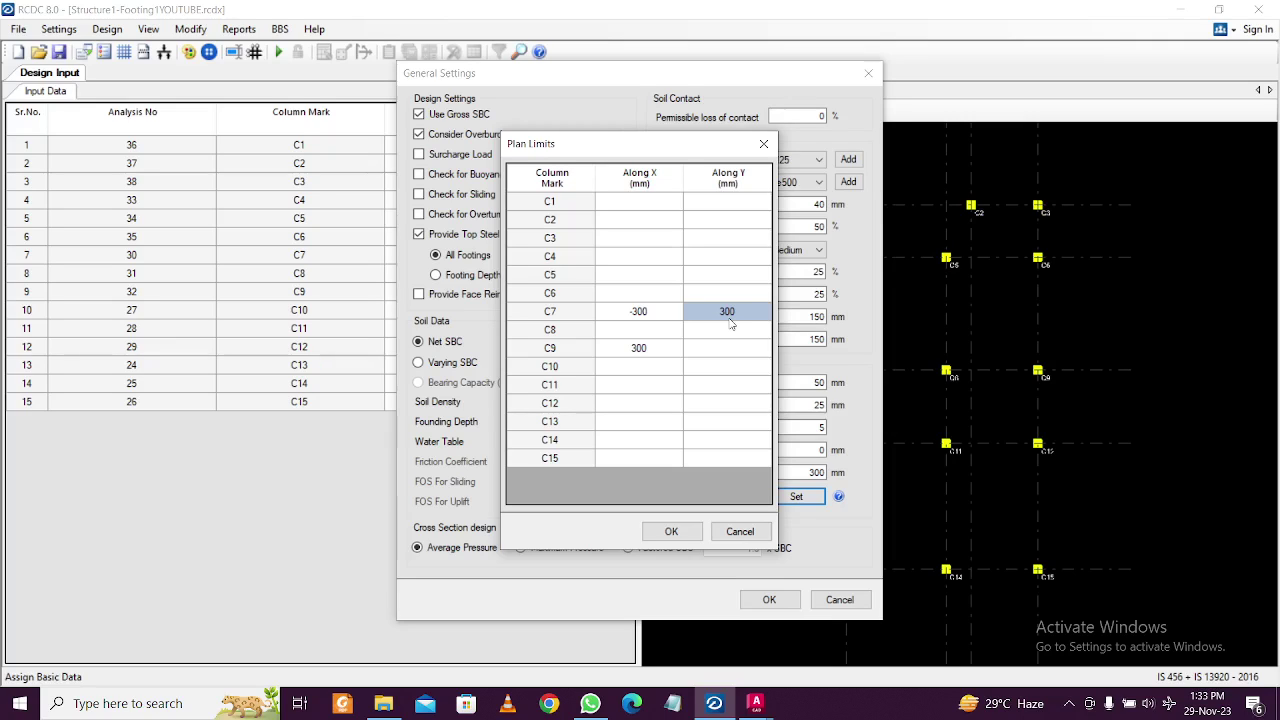
text(500)
click(686, 538)
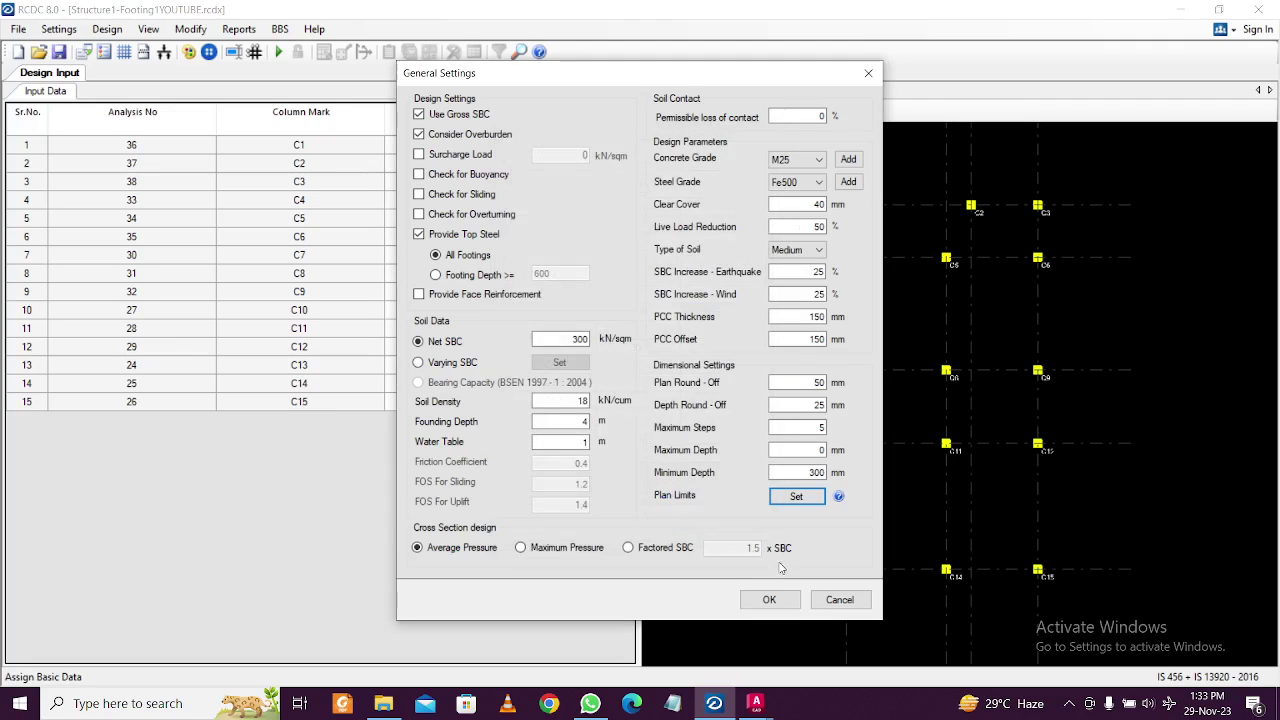
click(770, 600)
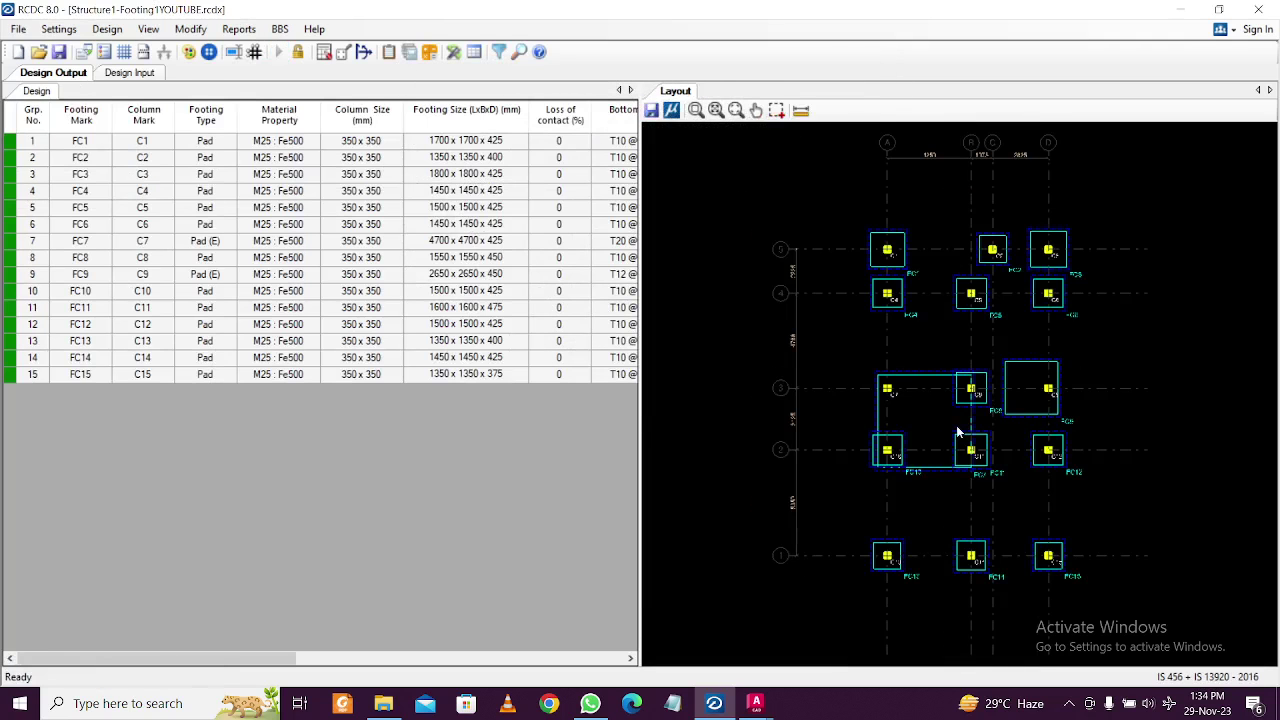
scroll(960, 433, up, 2)
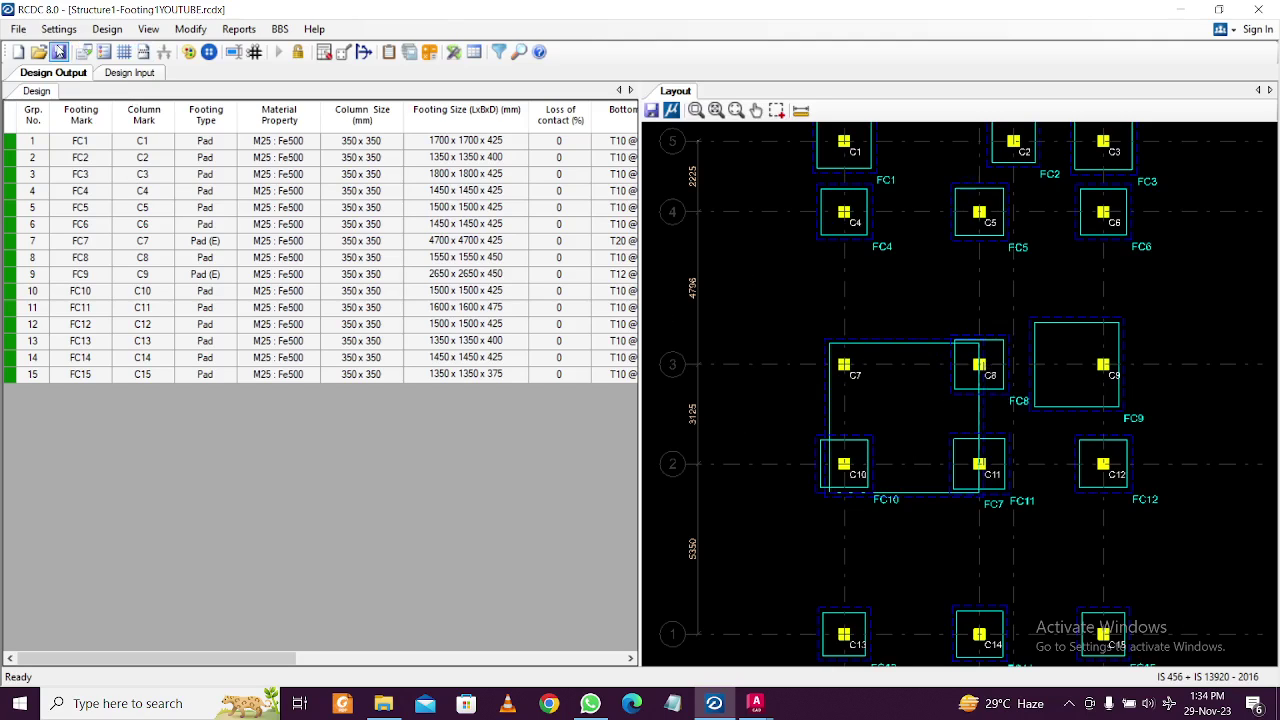
Review the plan limits assigned to columns C7 and C9 in the general settings, then close the settings unchanged.
click(59, 29)
click(100, 49)
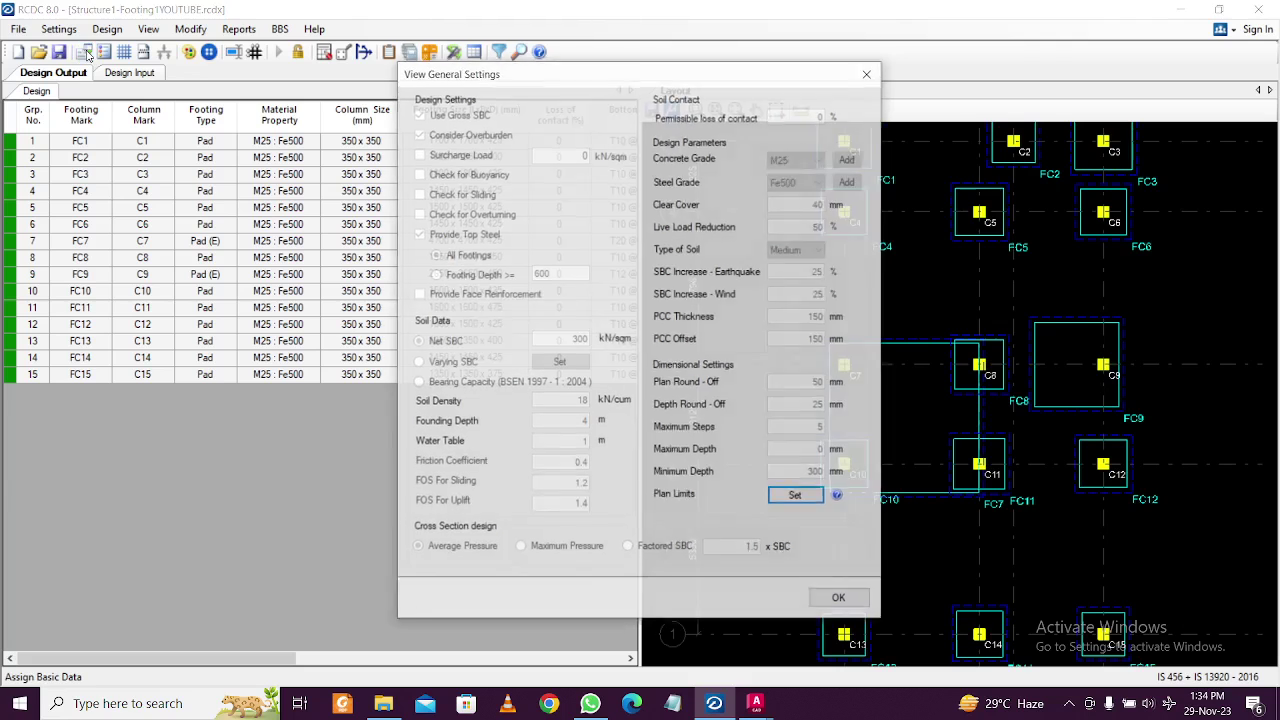
click(816, 500)
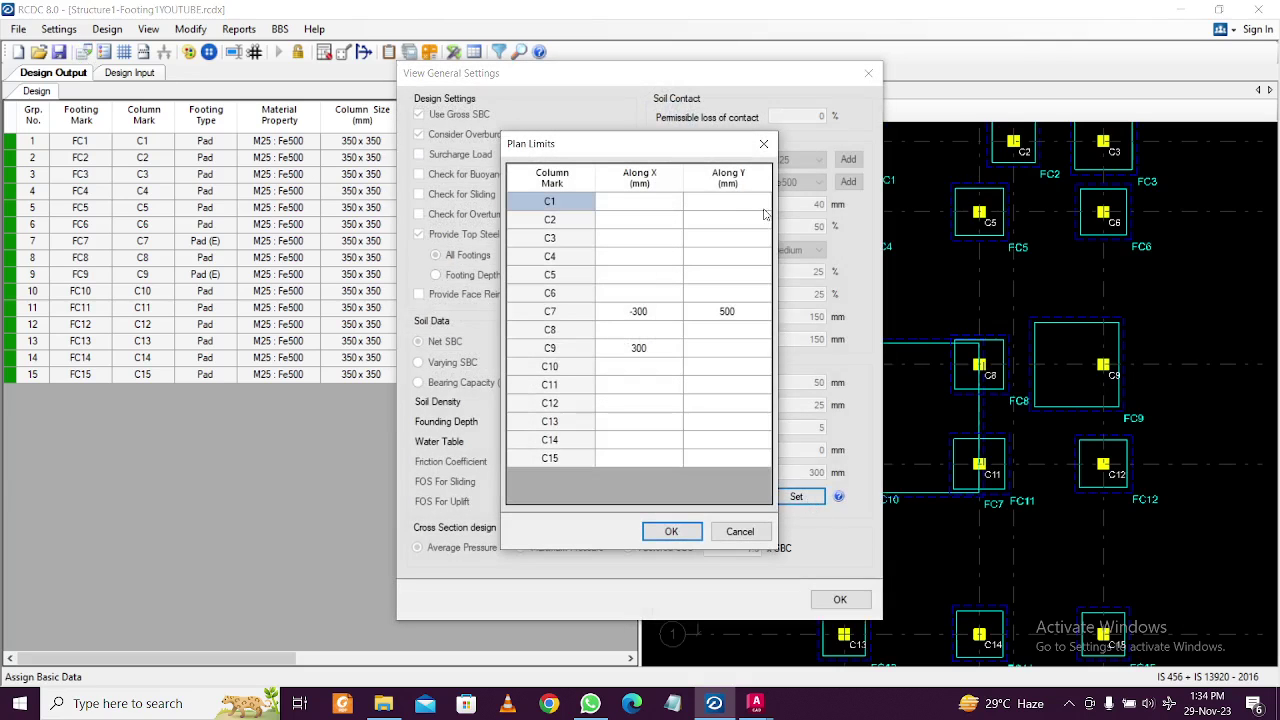
click(764, 144)
click(868, 73)
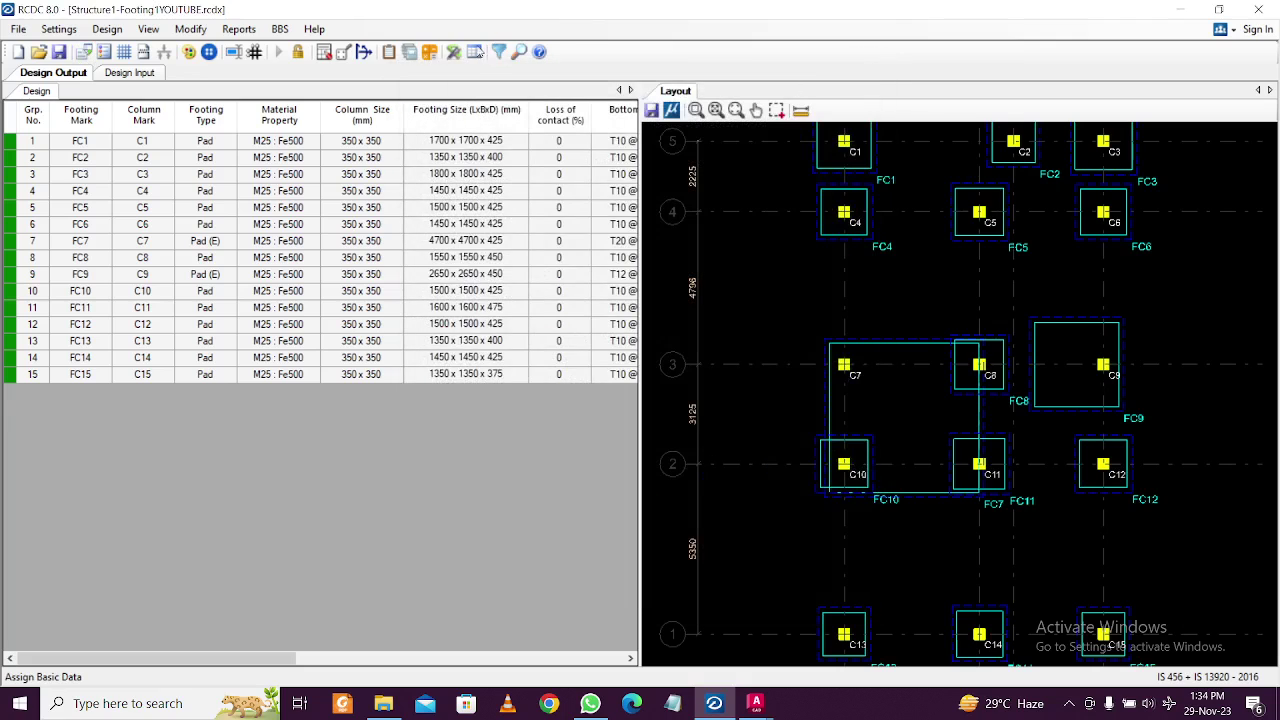
Unlock the design and set column C7's plan limit along Y to 0 mm in the general settings.
click(297, 51)
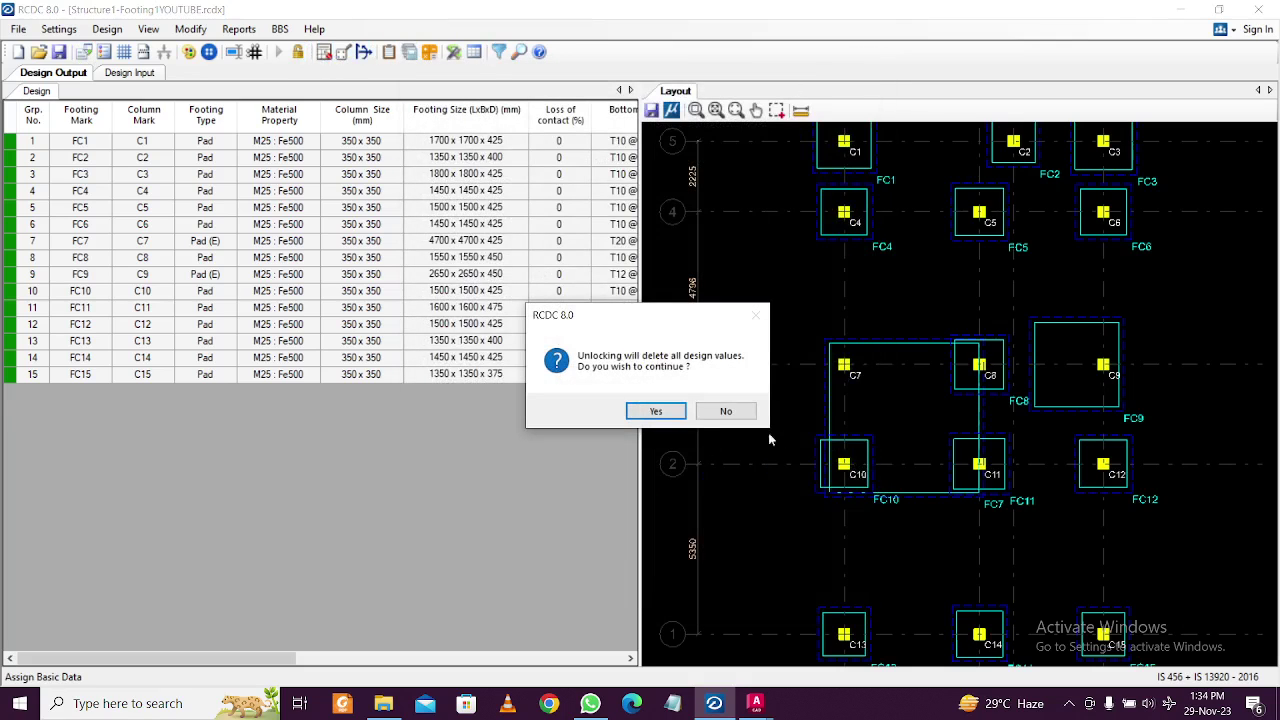
click(655, 410)
click(58, 29)
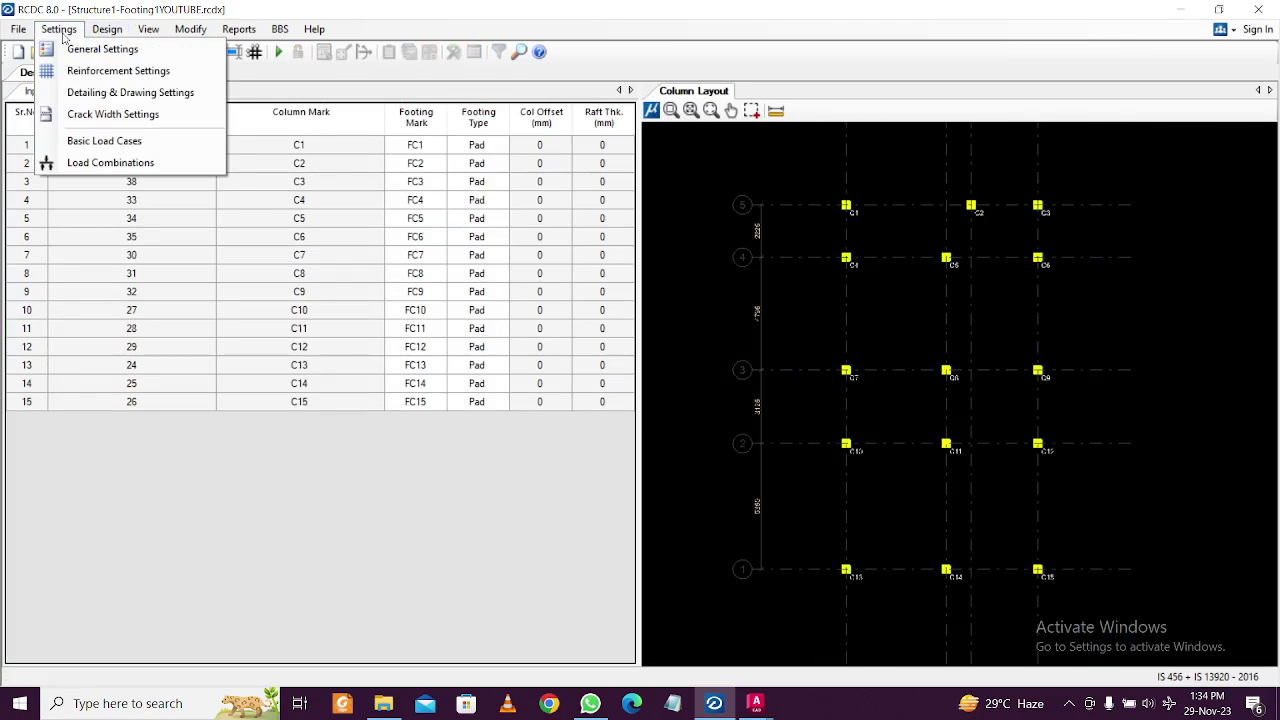
click(102, 49)
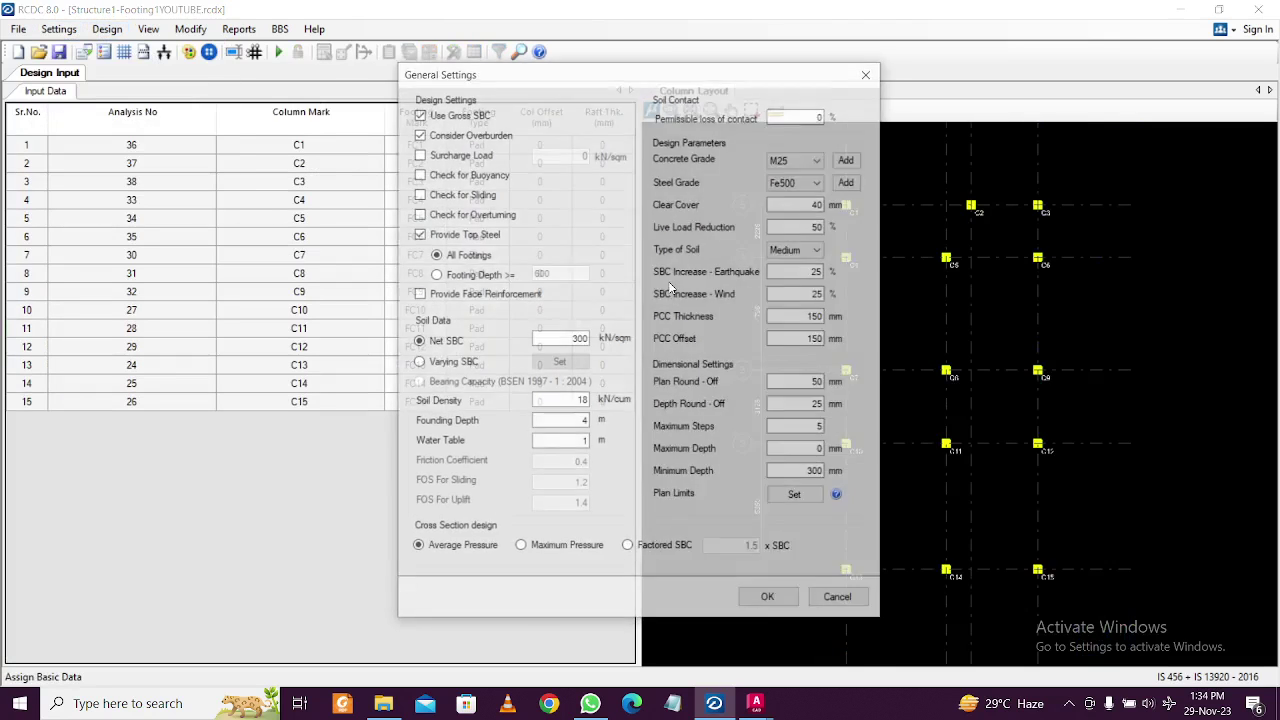
click(793, 497)
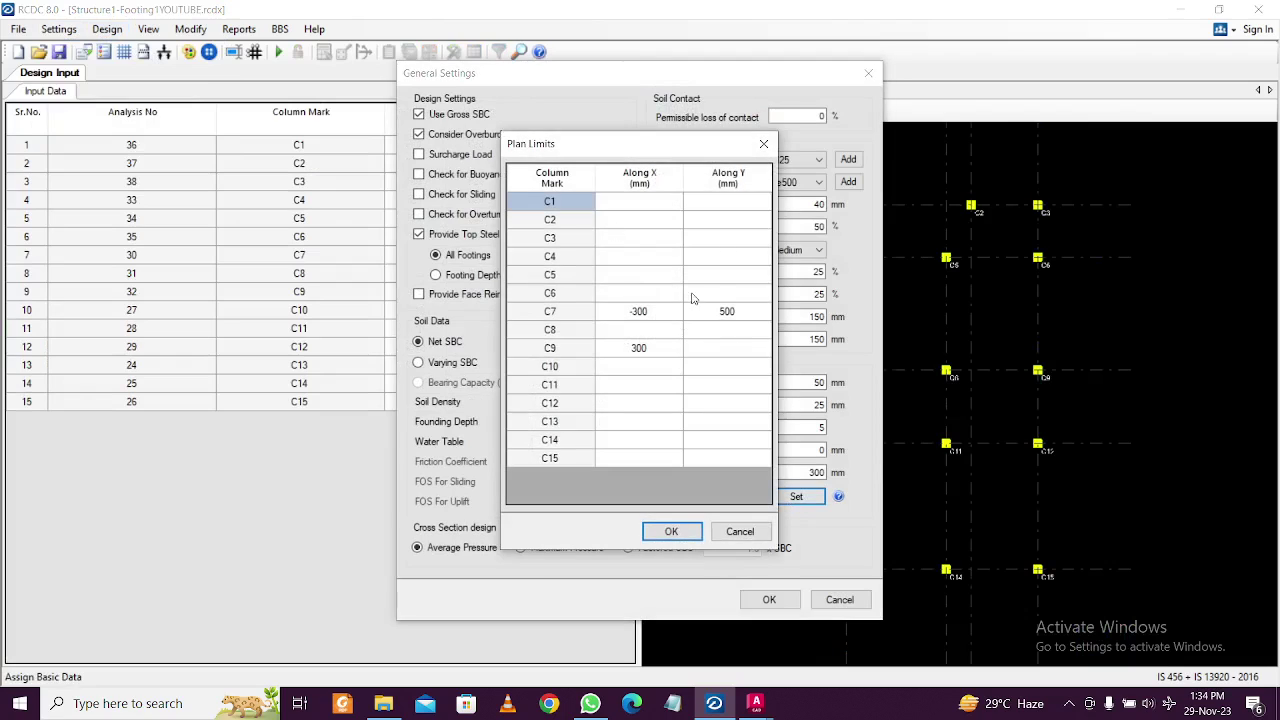
click(740, 328)
click(746, 311)
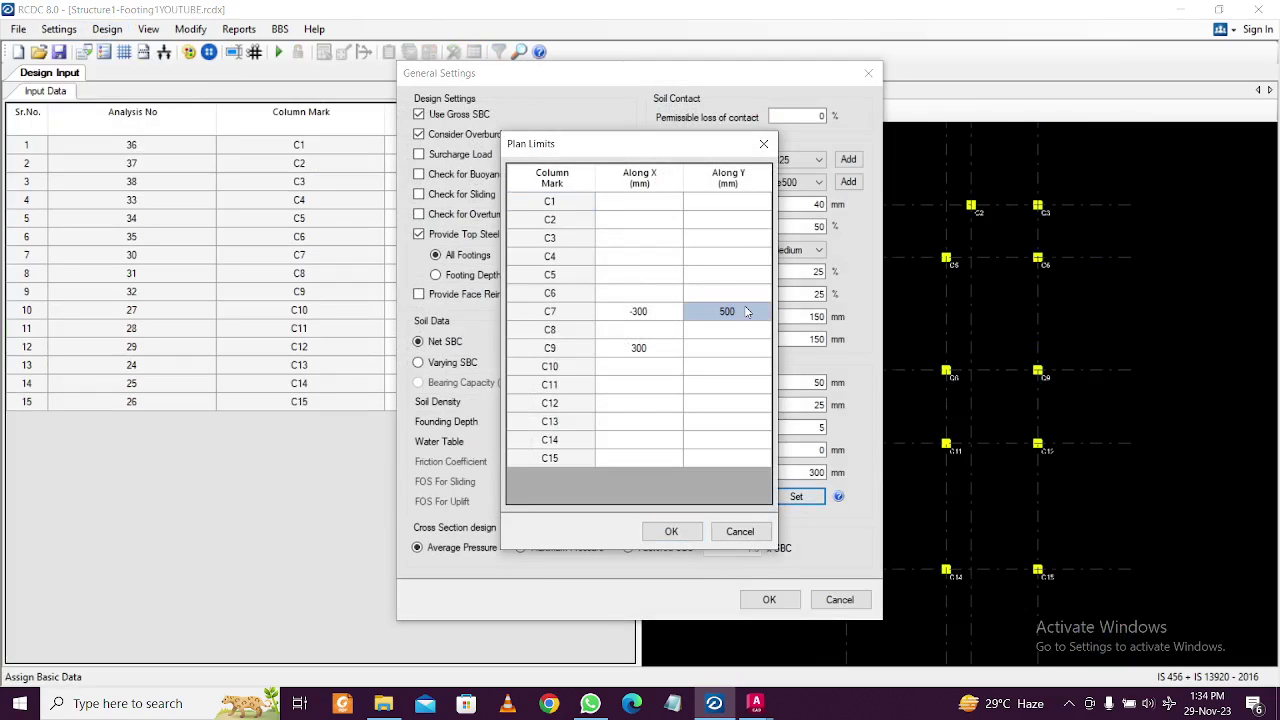
text(0)
click(672, 421)
Set column C9's plan limits to 0 mm along X and -300 mm along Y.
click(663, 372)
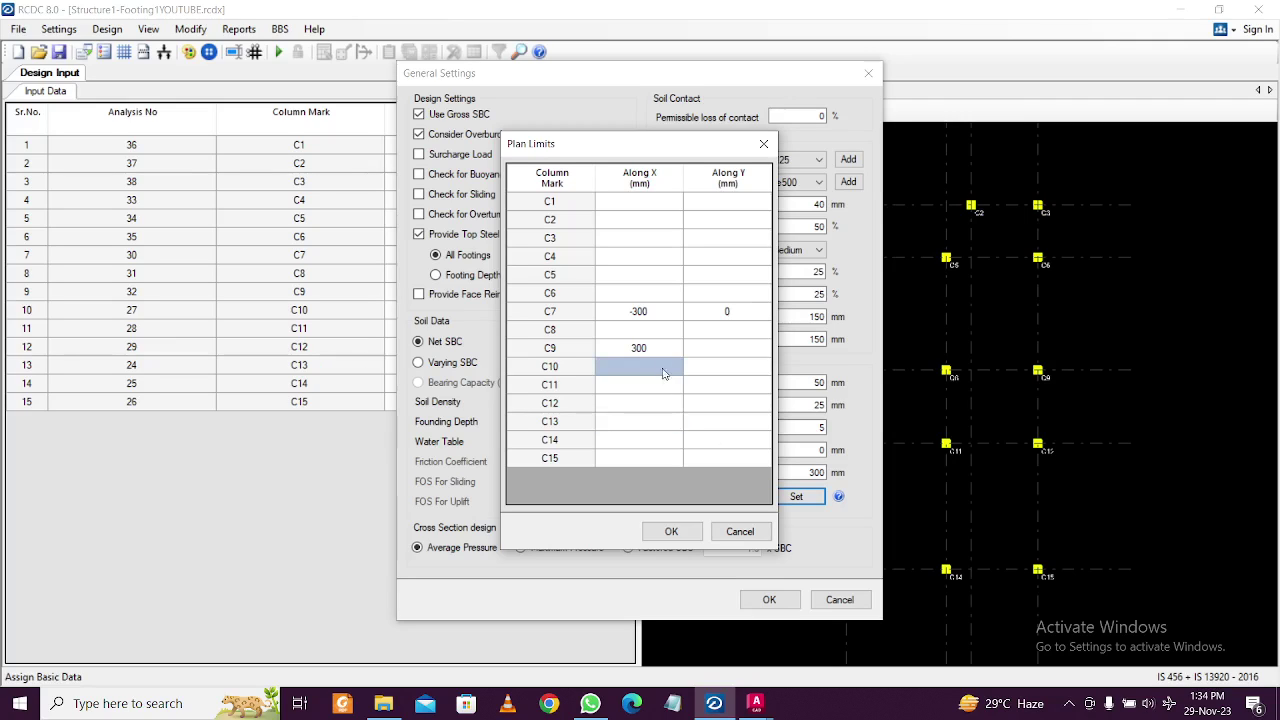
click(665, 347)
click(736, 350)
click(742, 348)
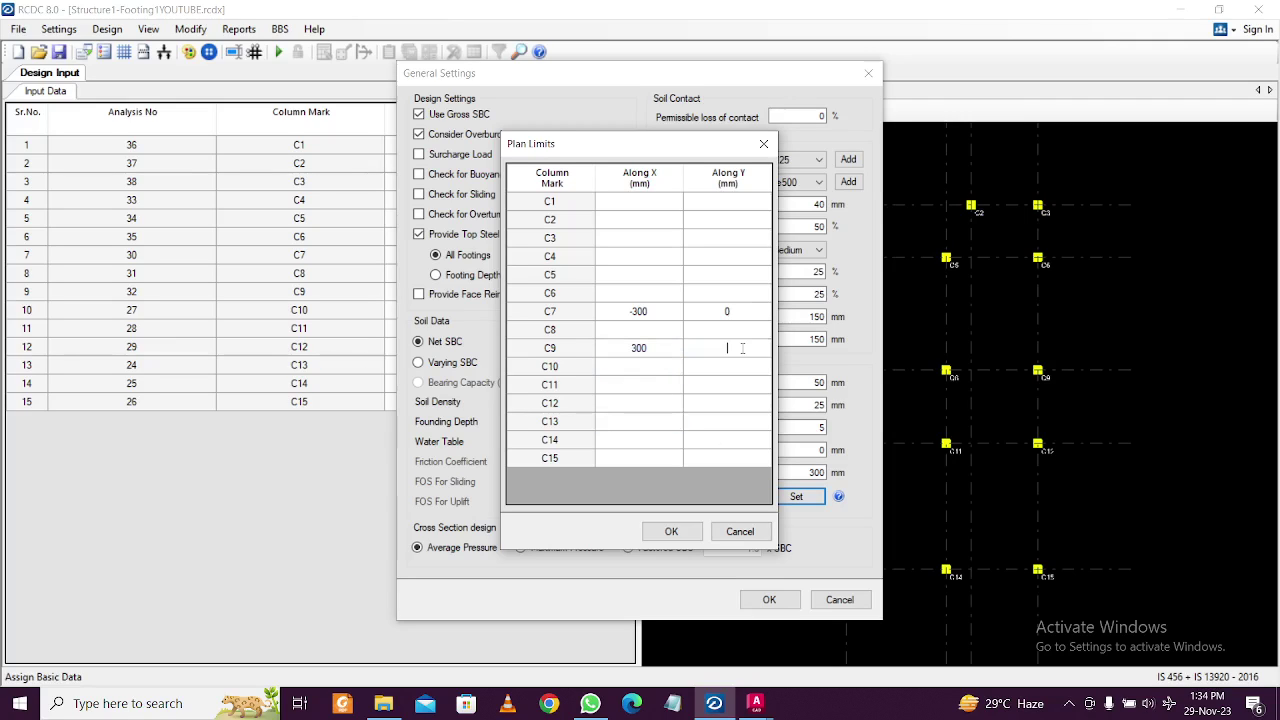
key(Left)
click(730, 352)
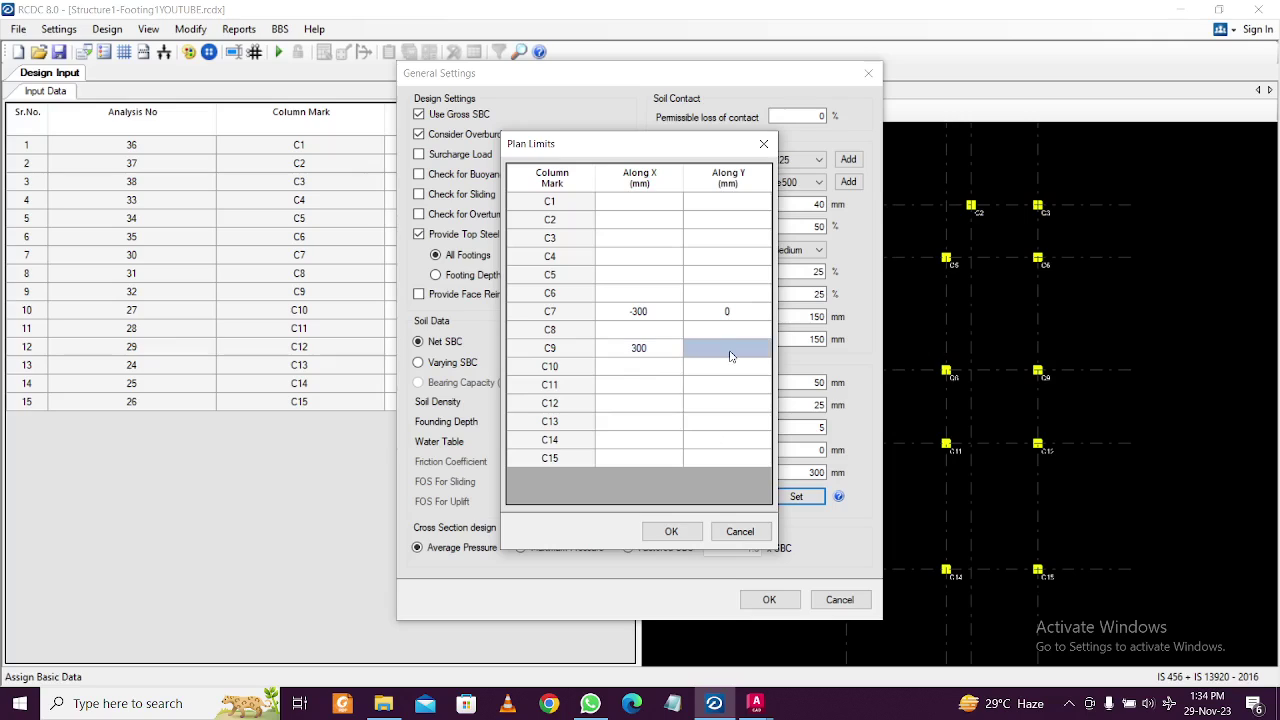
click(666, 352)
text(0)
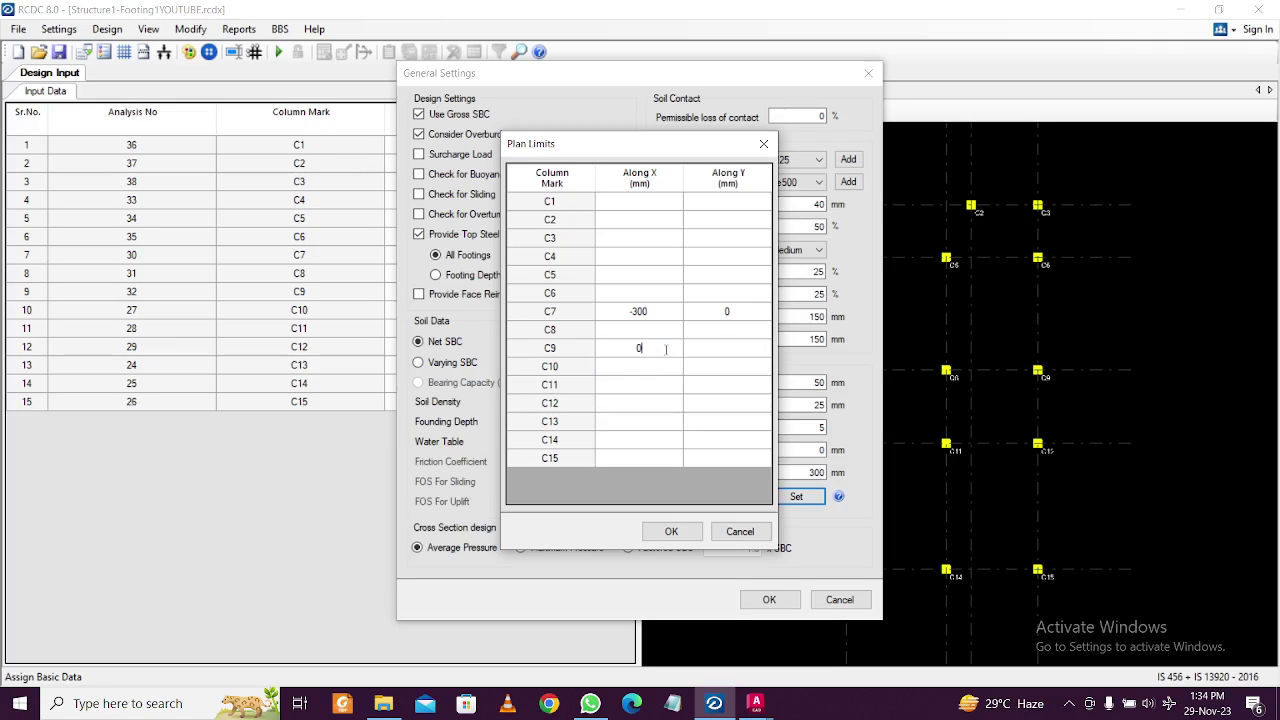
click(702, 354)
click(703, 350)
text(-300)
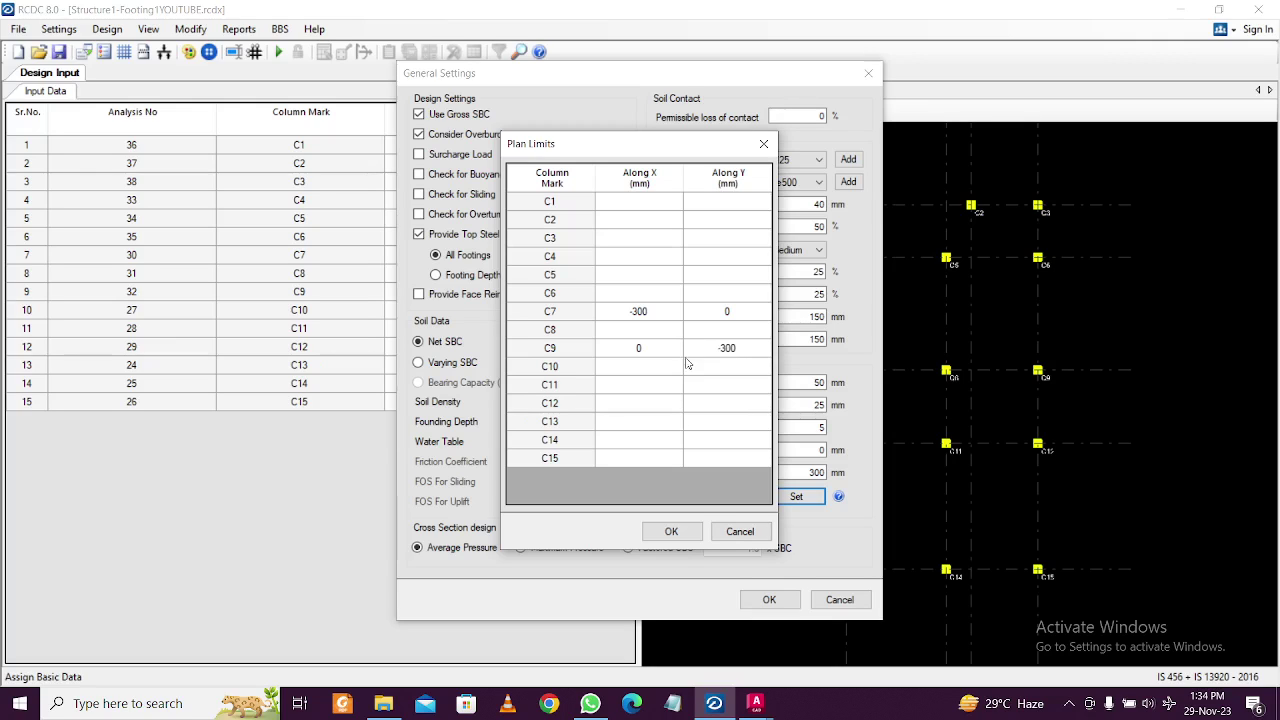
Accept the plan limits and general settings, and rerun the auto design of the footings.
click(671, 531)
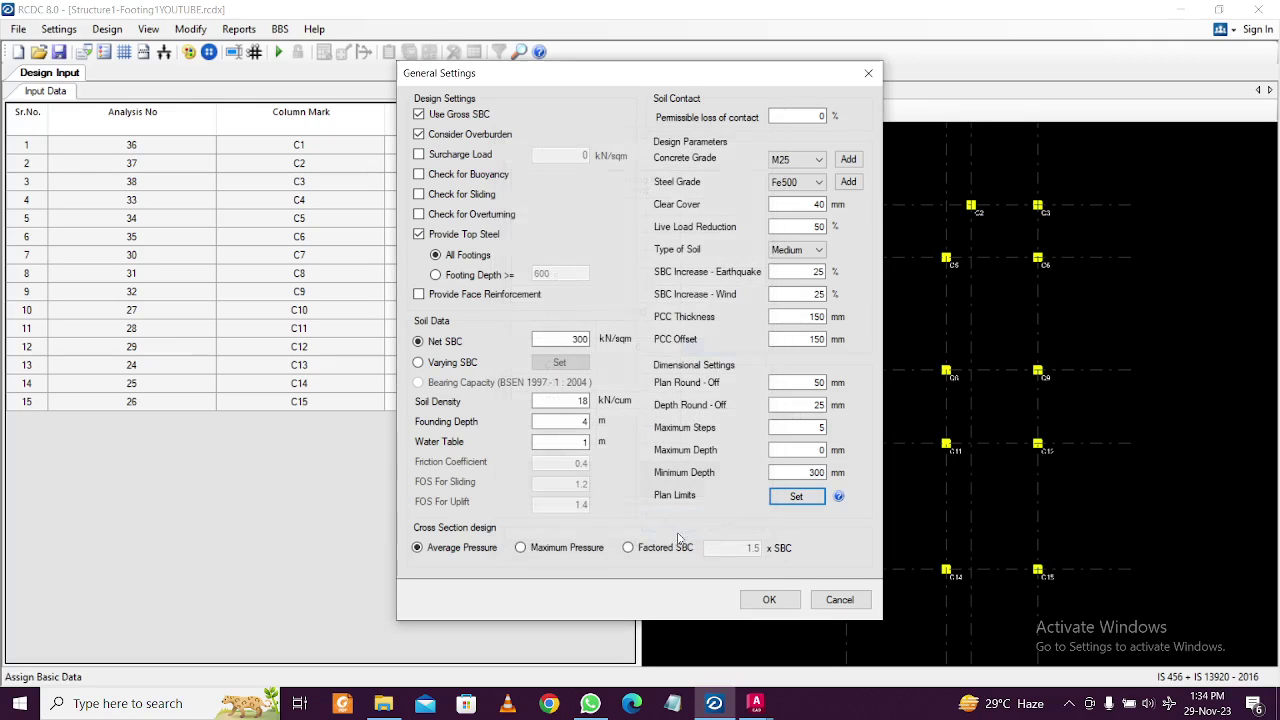
click(772, 601)
click(279, 52)
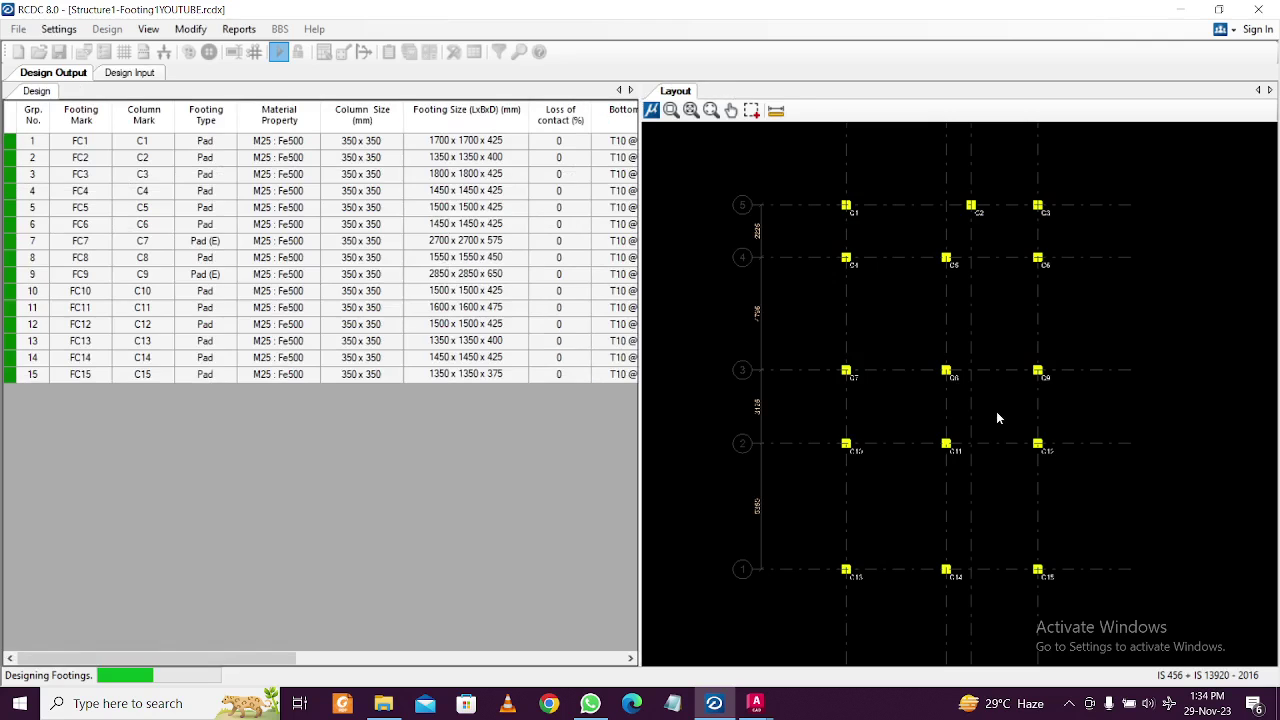
Examine how the redesigned footings FC7 and FC9 are offset from columns C7 and C9 and sit among the neighbouring footings.
scroll(1098, 398, up, 4)
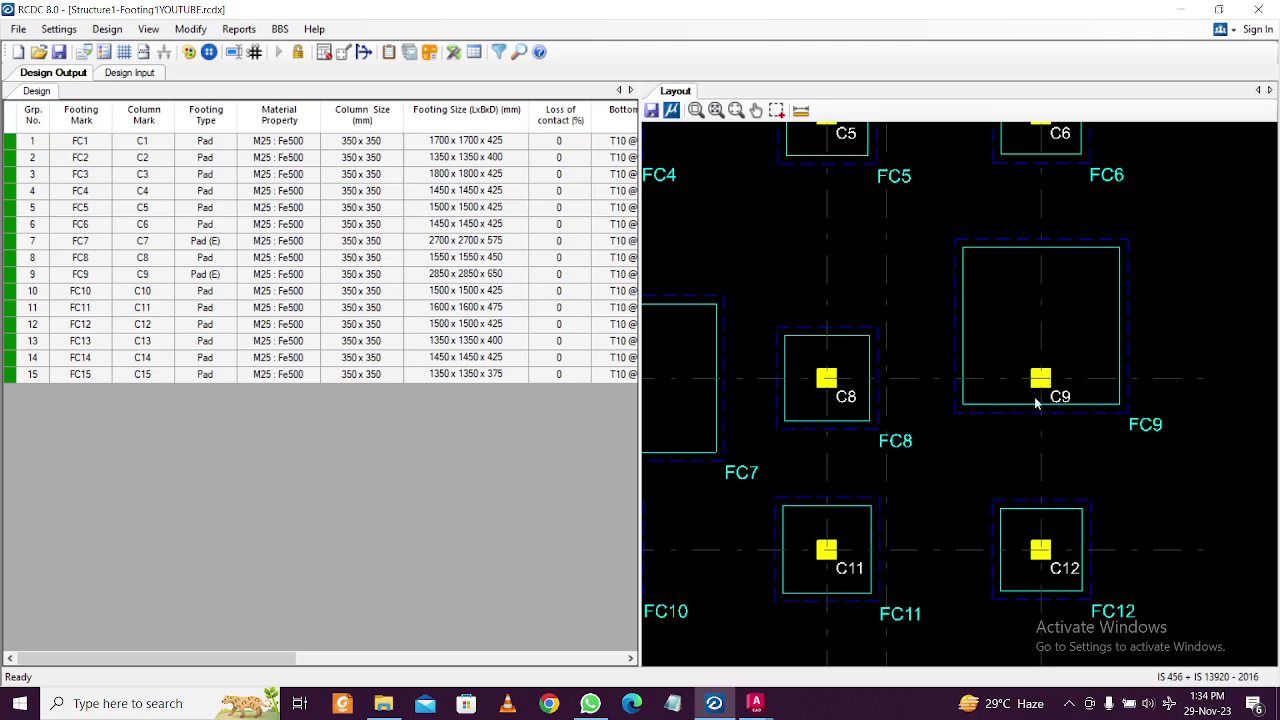
scroll(923, 386, down, 2)
scroll(800, 360, up, 3)
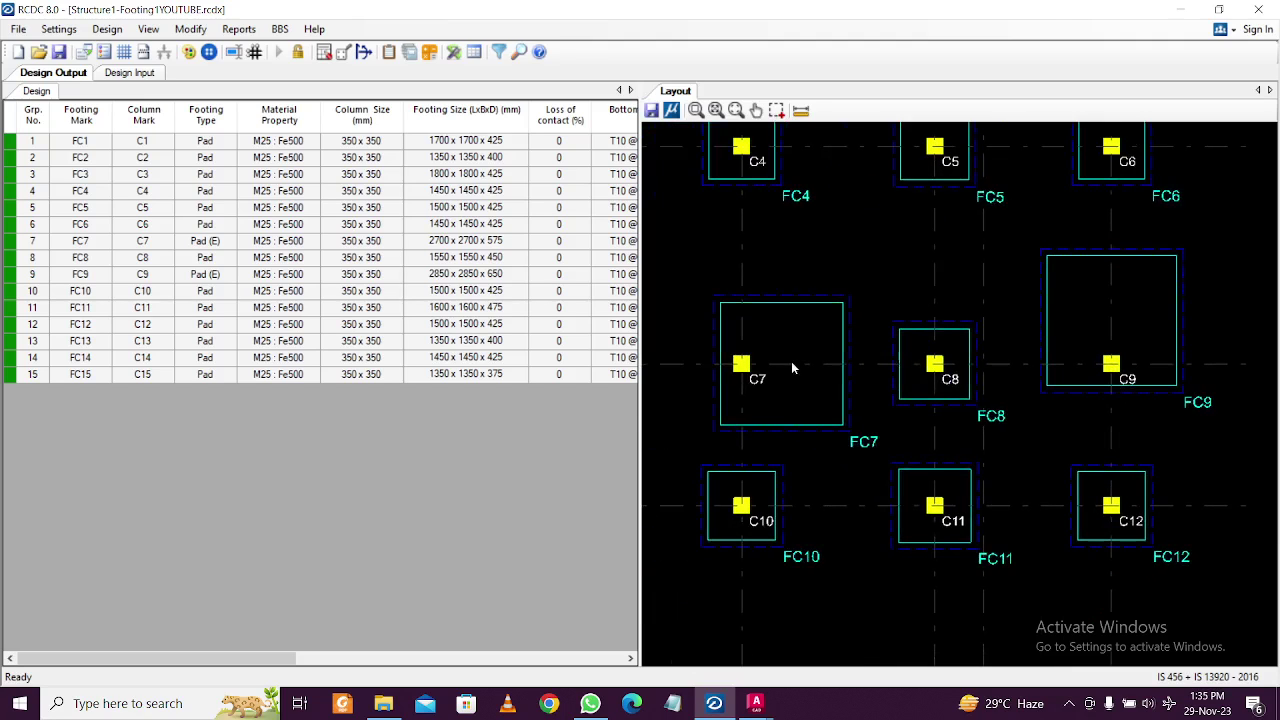
scroll(828, 357, up, 1)
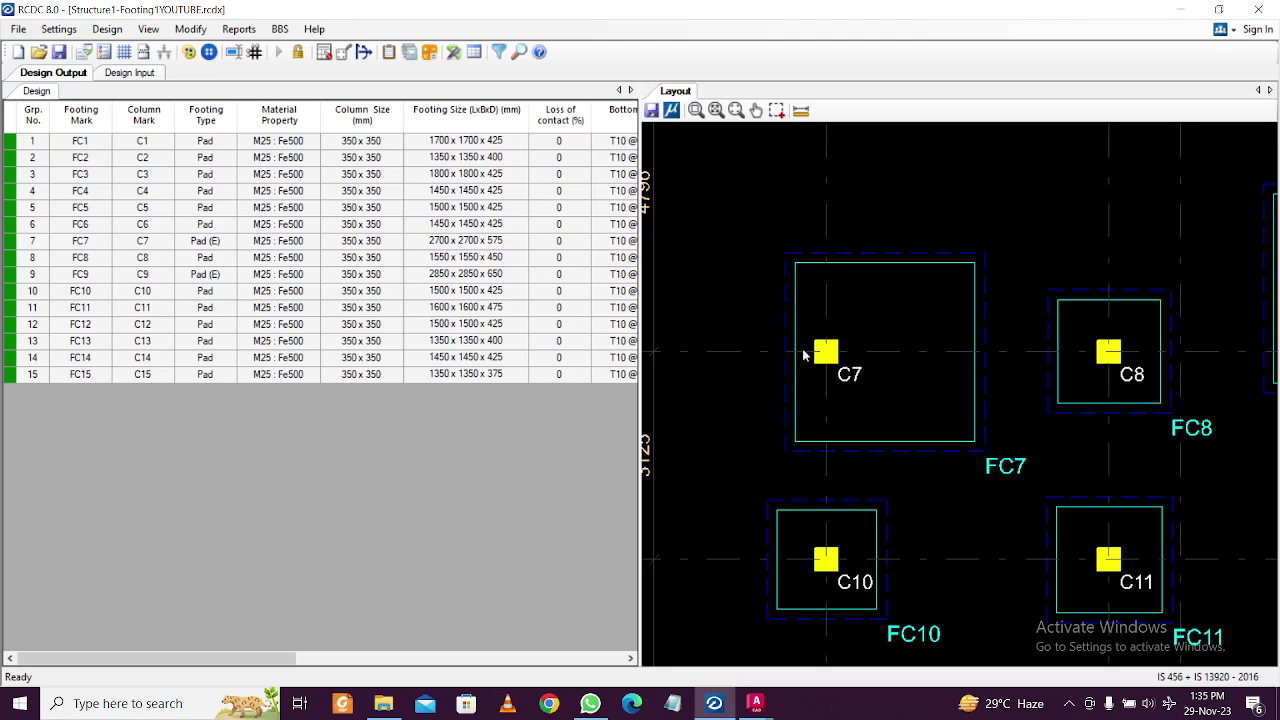
middle_drag(851, 361, 776, 366)
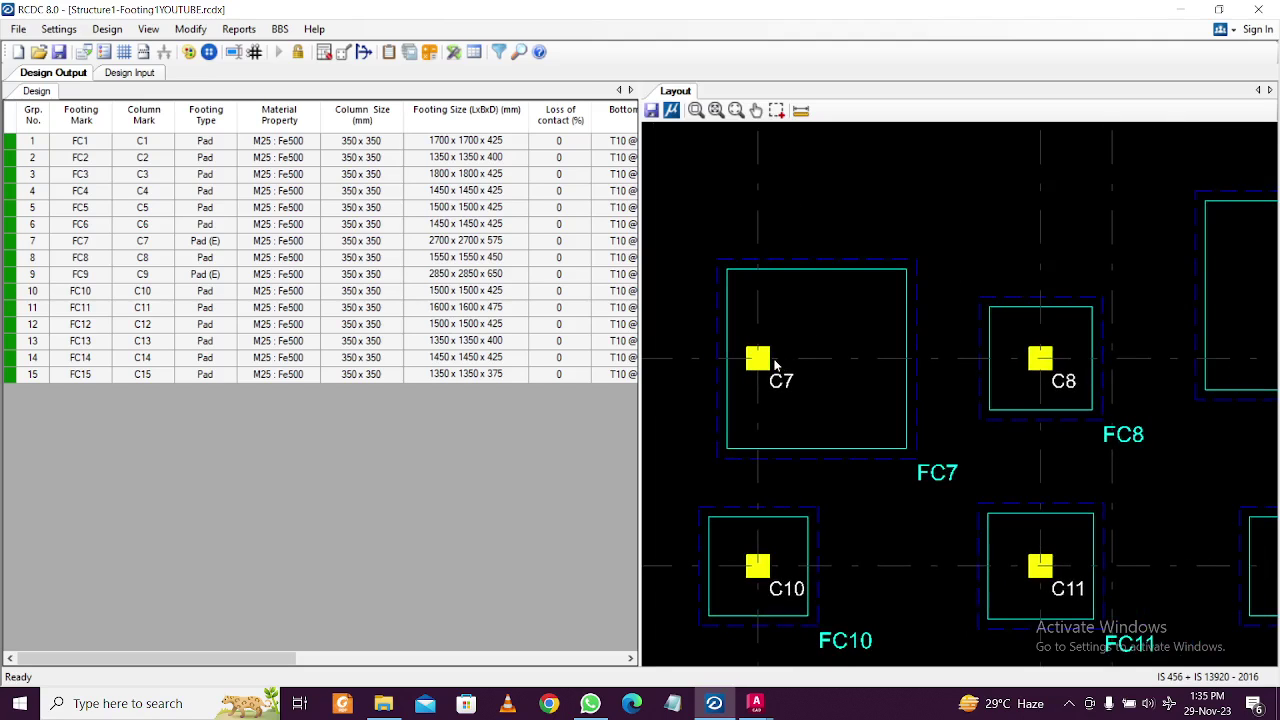
scroll(855, 369, down, 3)
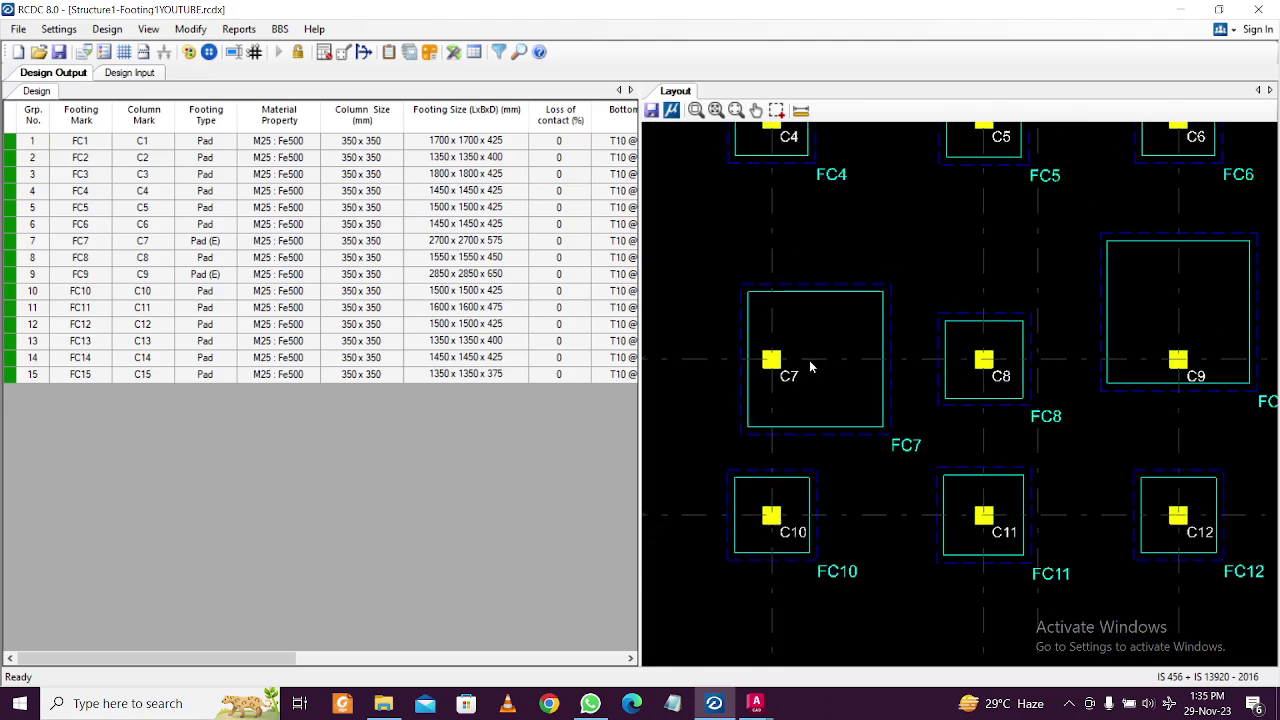
scroll(942, 347, down, 2)
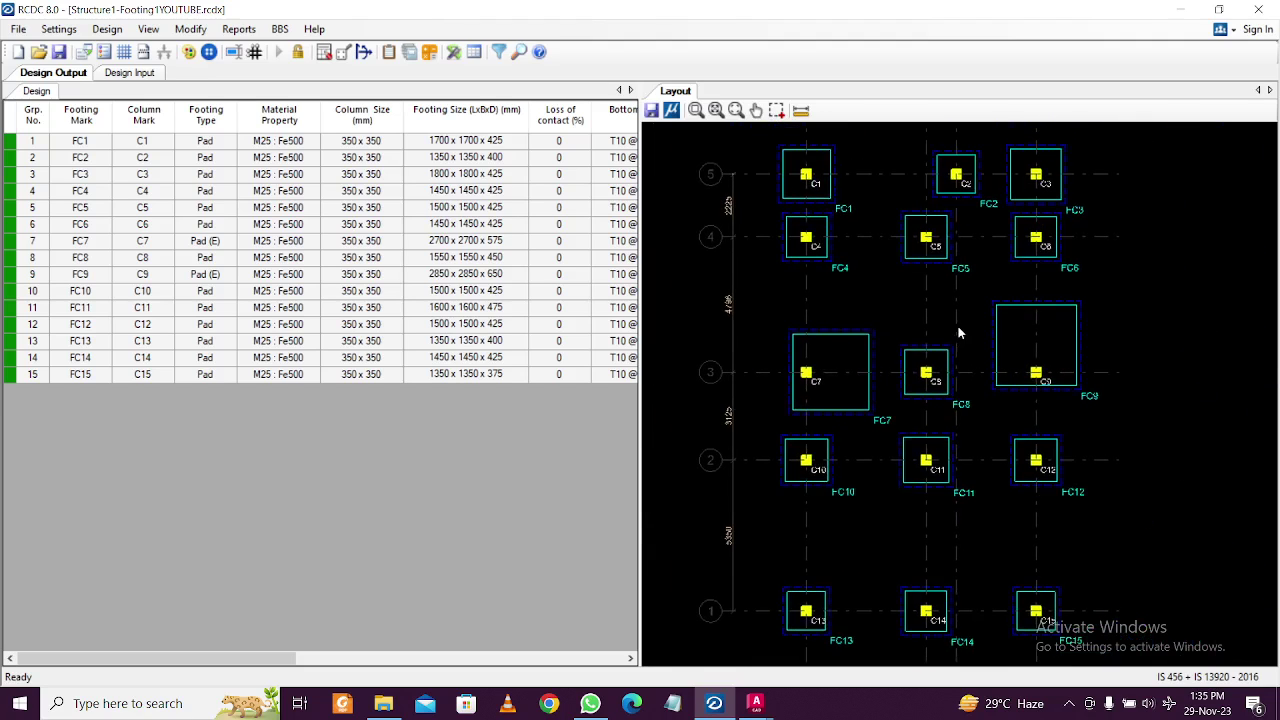
scroll(989, 383, down, 1)
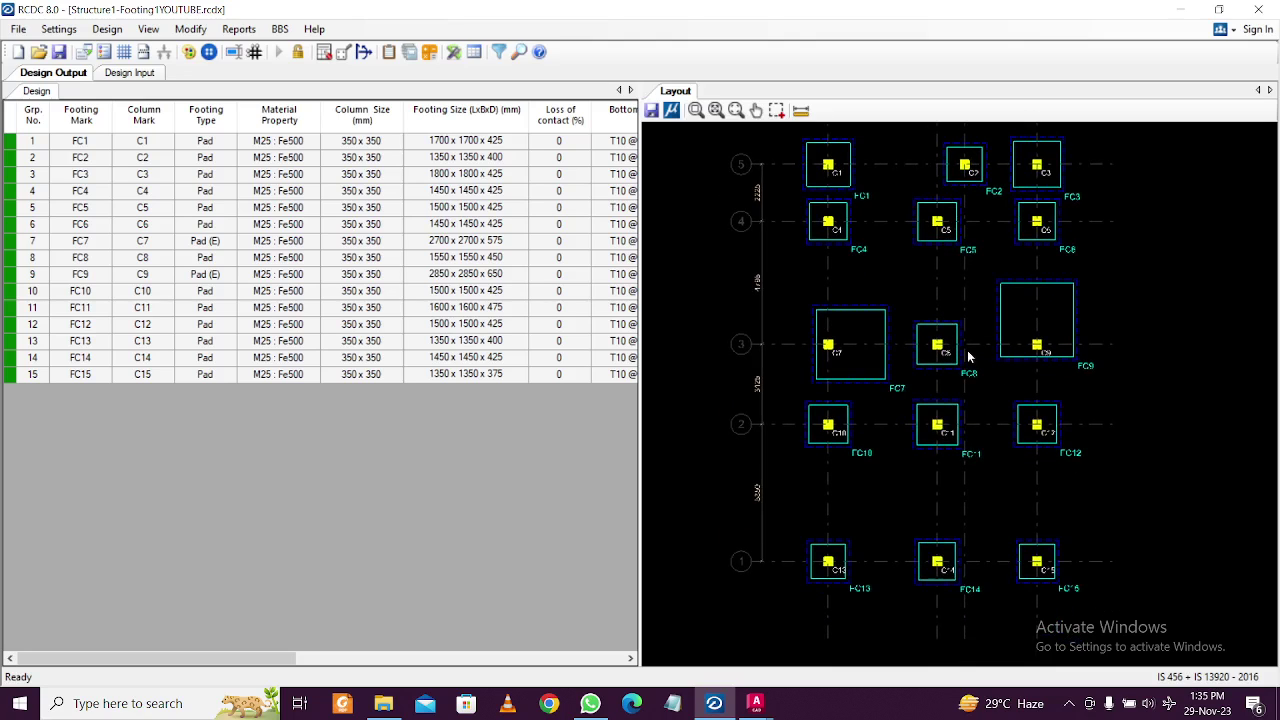
mouse_move(979, 354)
middle_down()
mouse_move(994, 394)
mouse_move(984, 377)
middle_up()
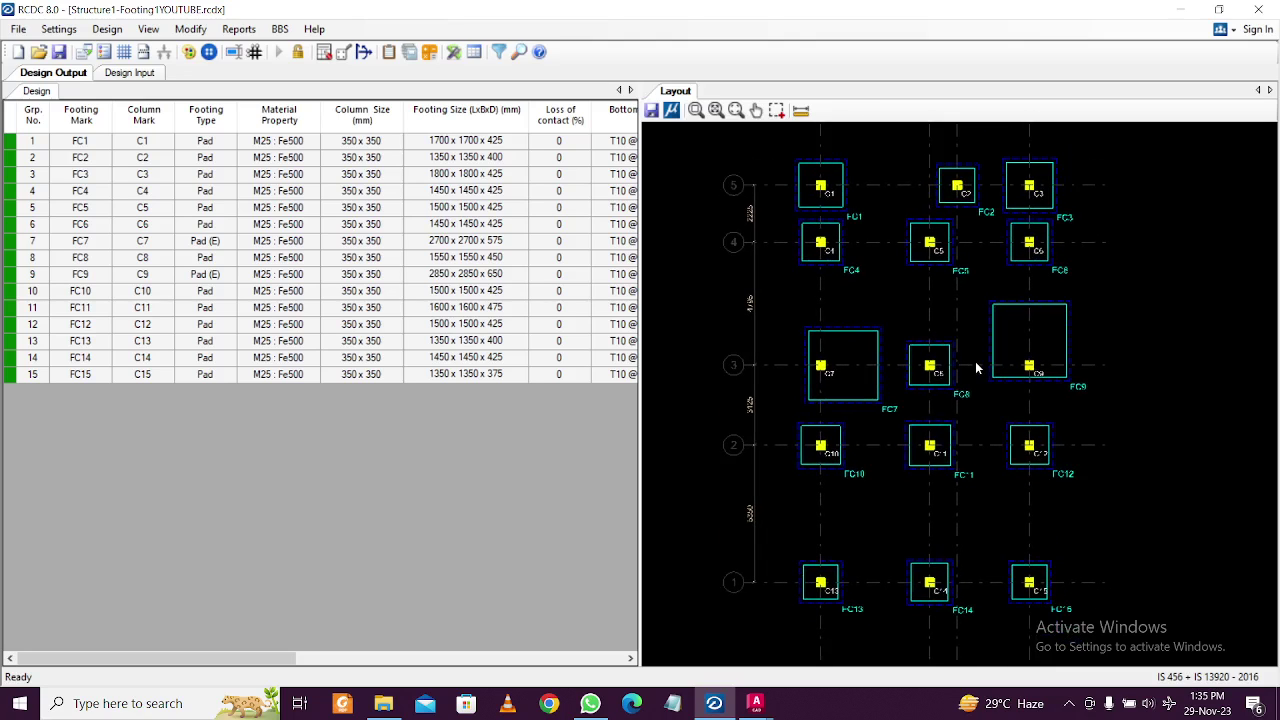
scroll(1045, 362, up, 1)
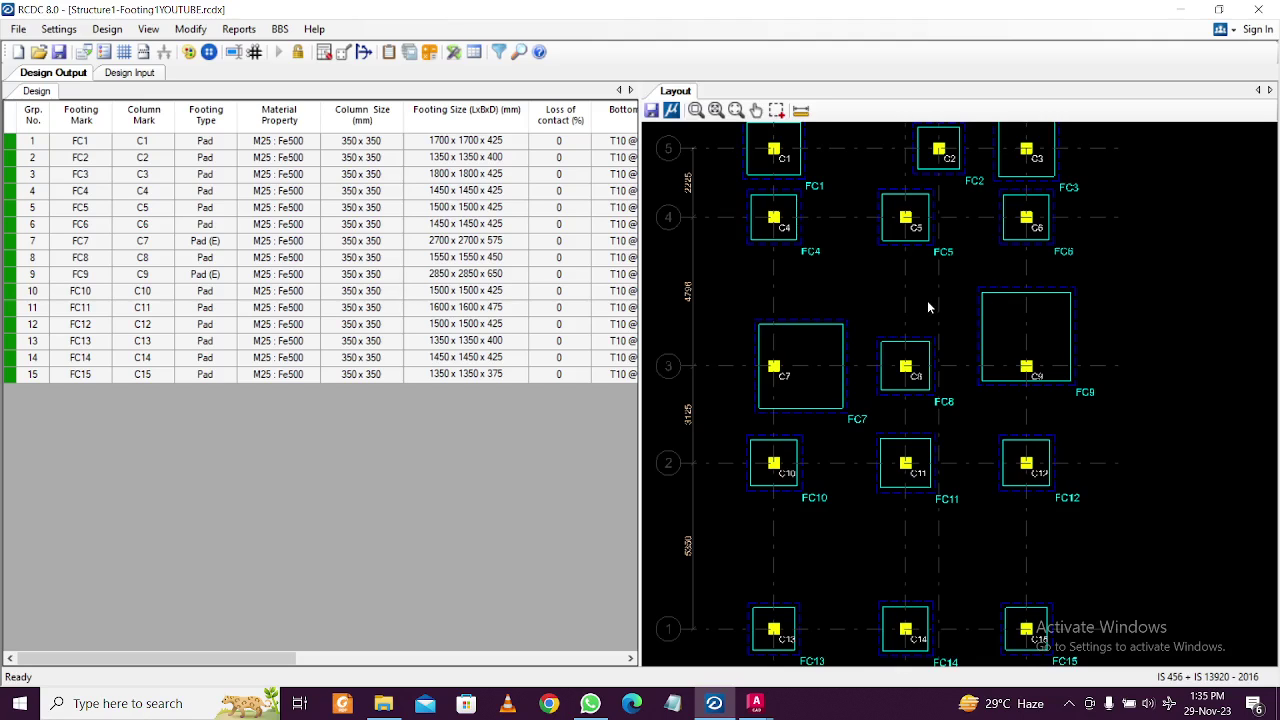
scroll(885, 319, down, 1)
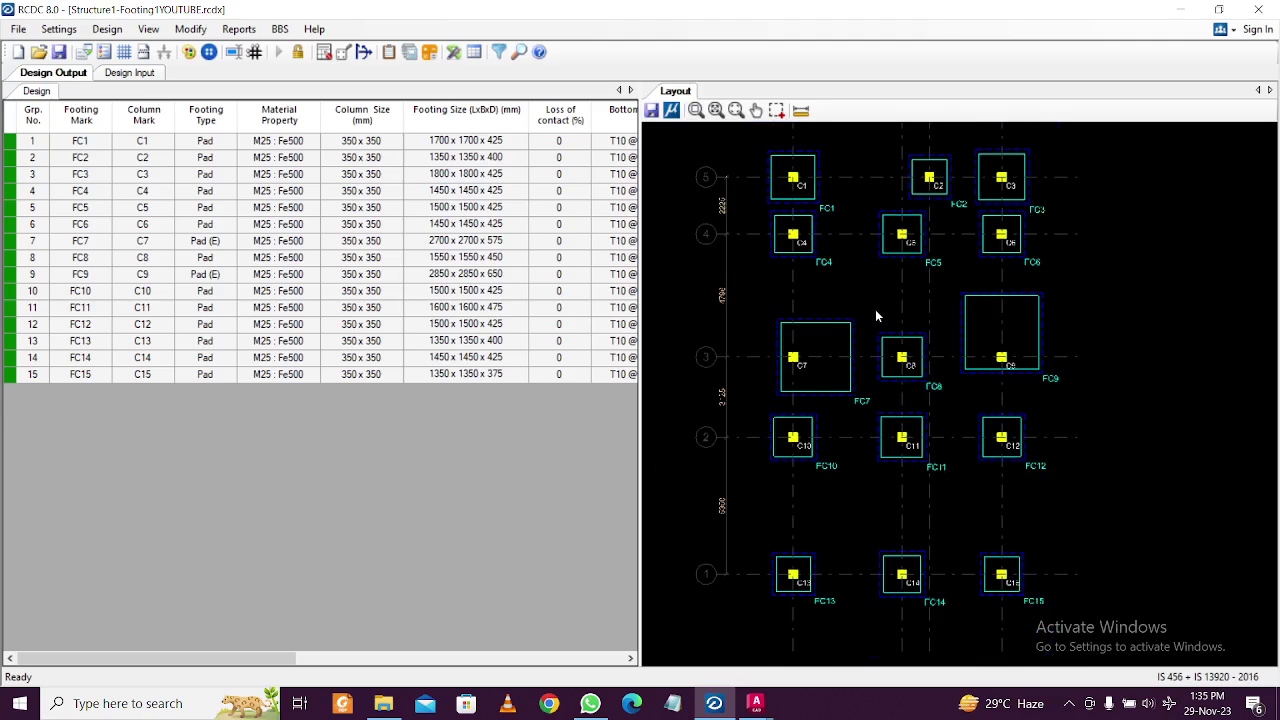
scroll(875, 316, up, 1)
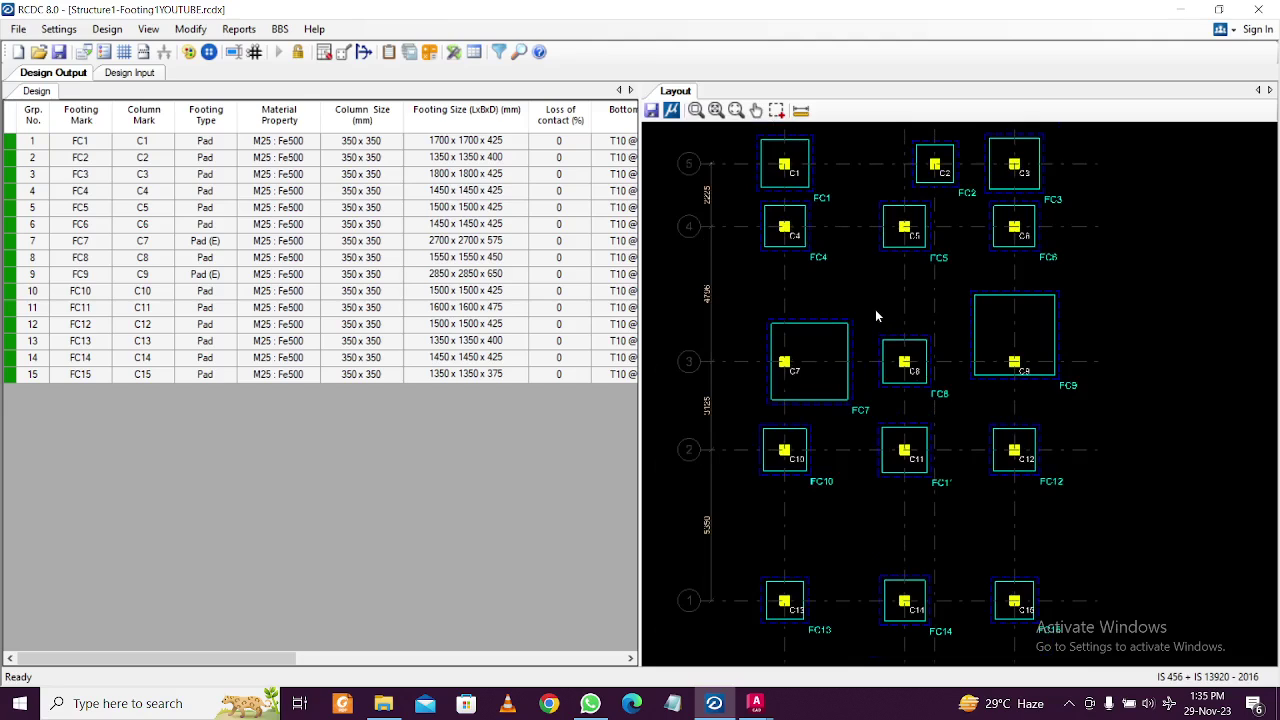
middle_drag(875, 316, 903, 321)
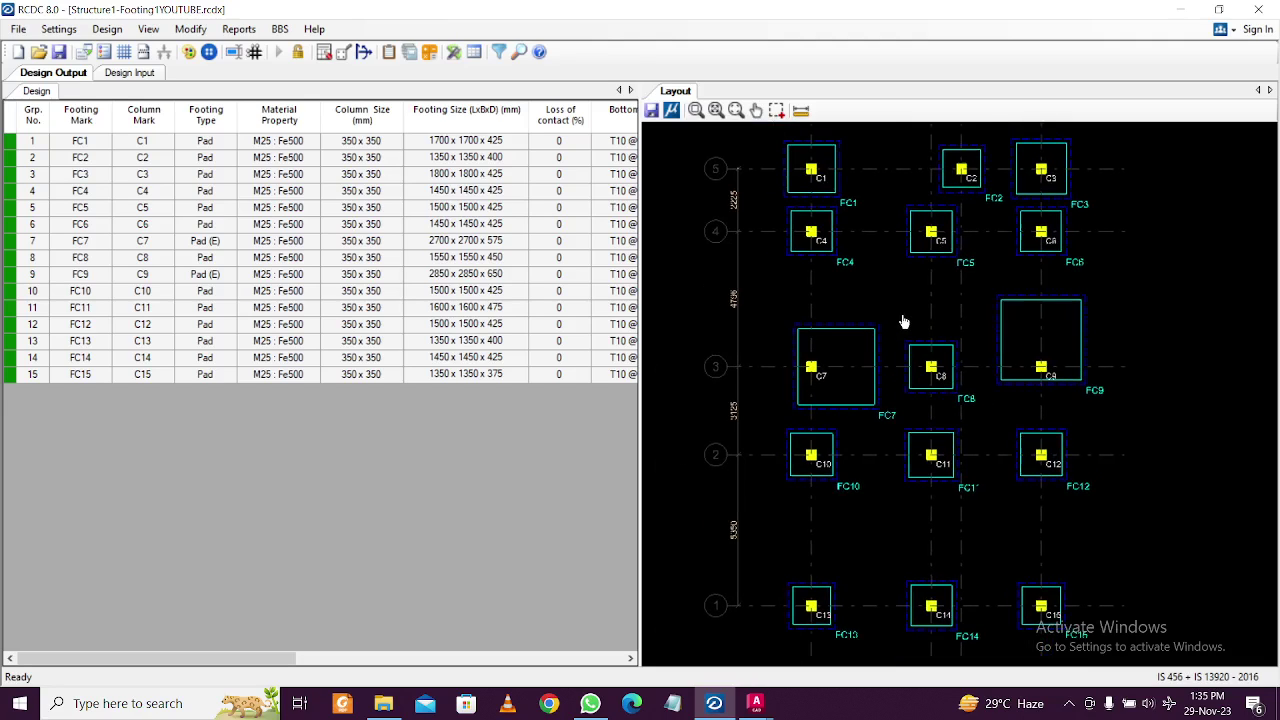